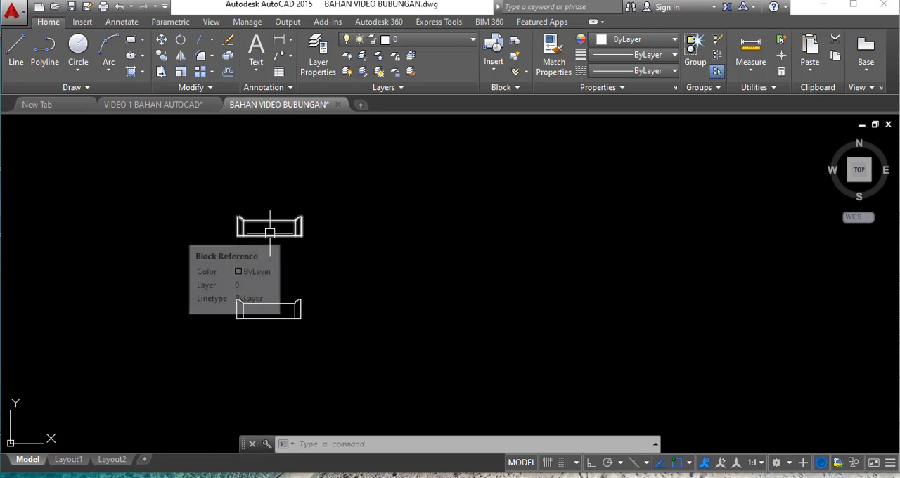
- Stretch the upper ridge-tile dynamic block horizontally to the right until it forms a row of eleven tiles
left_click(270, 234)
scroll(273, 199, "up", 6)
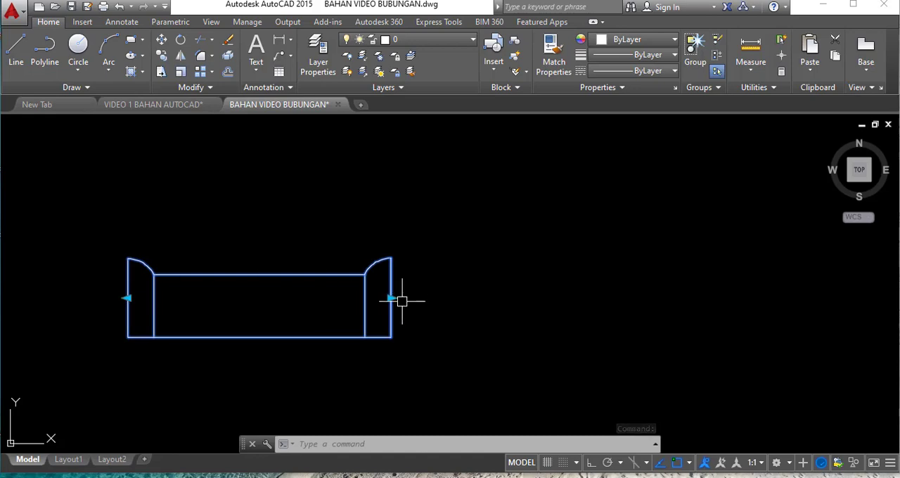
scroll(107, 310, "down", 2)
scroll(268, 305, "down", 2)
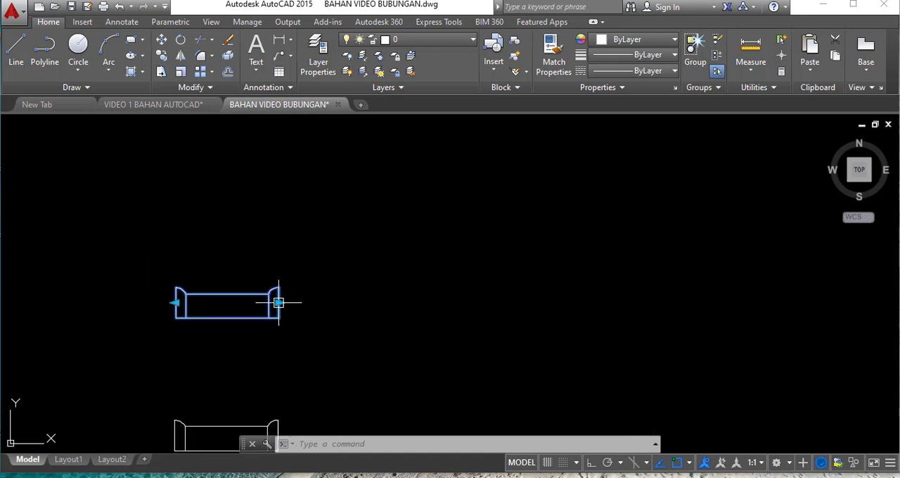
left_click(278, 303)
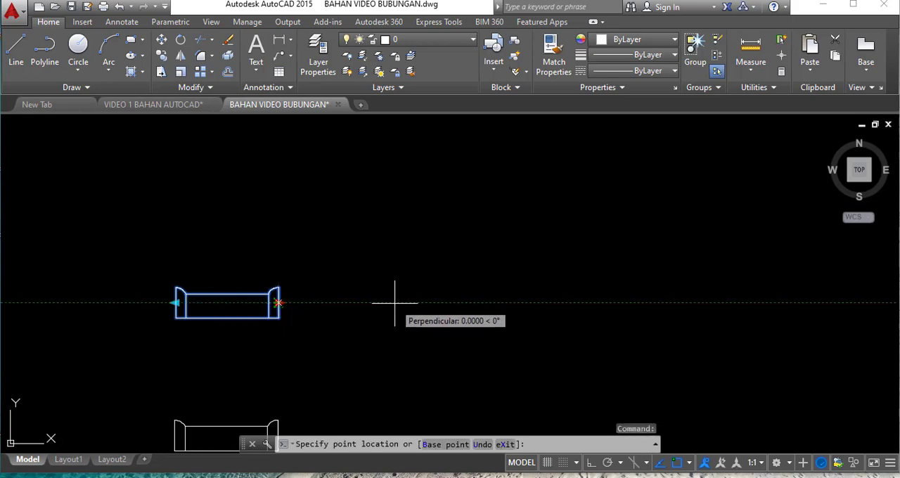
scroll(382, 304, "down", 2)
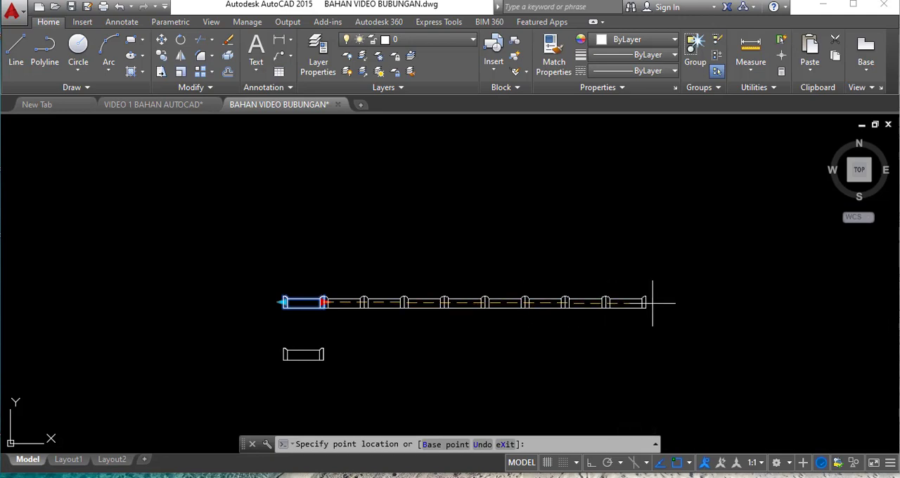
left_click(738, 303)
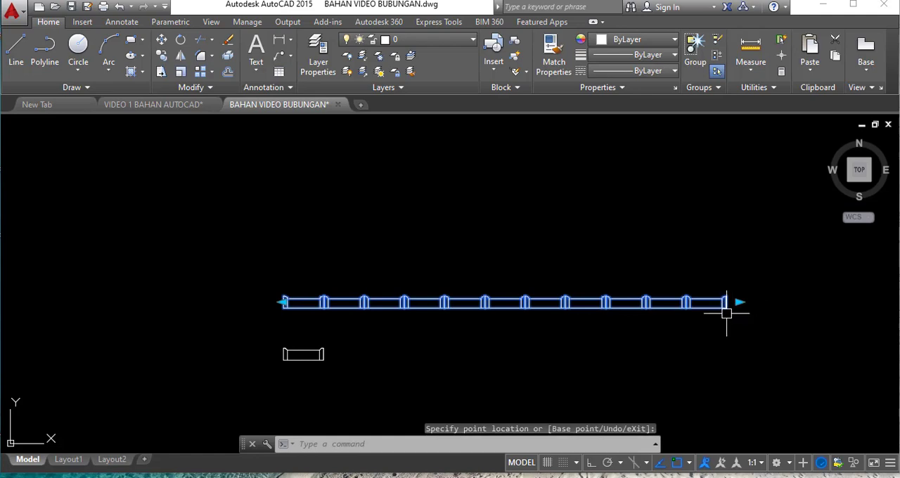
- Shrink the upper tile row from its right end back to a single tile
scroll(726, 313, "up", 2)
scroll(731, 308, "down", 2)
scroll(736, 305, "up", 2)
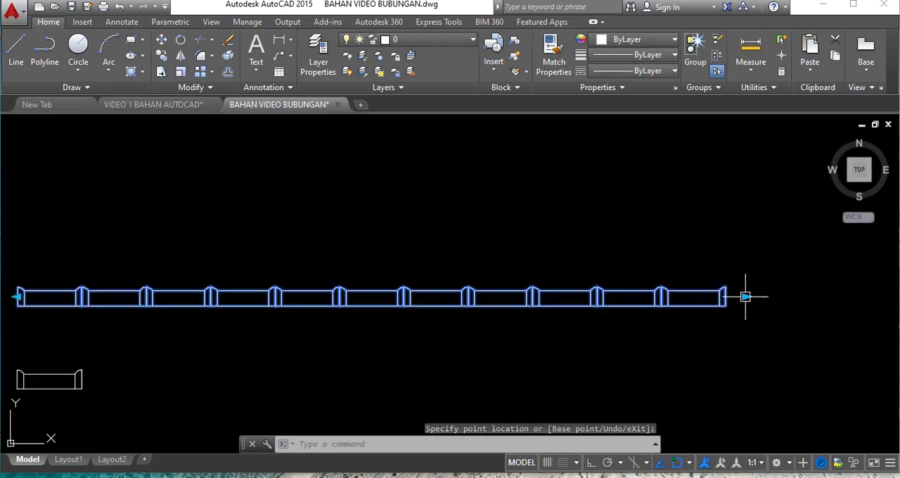
left_click(746, 296)
scroll(728, 299, "down", 2)
scroll(345, 302, "up", 3)
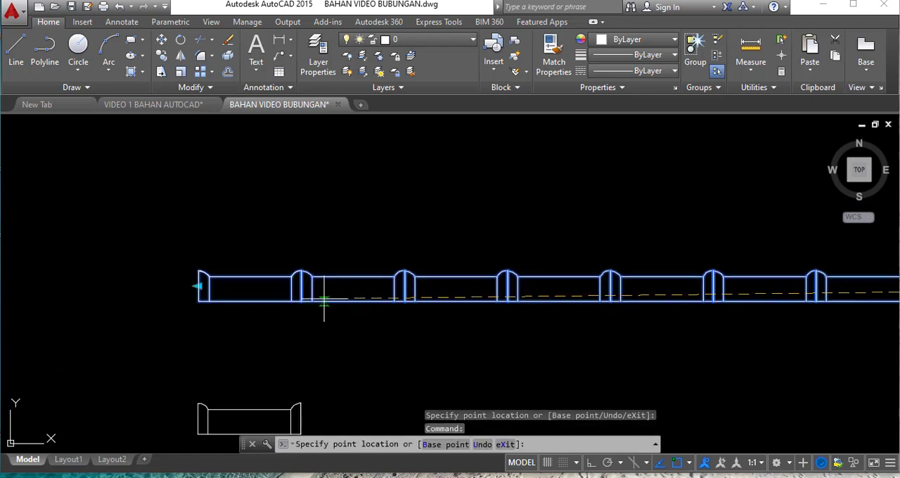
left_click(295, 302)
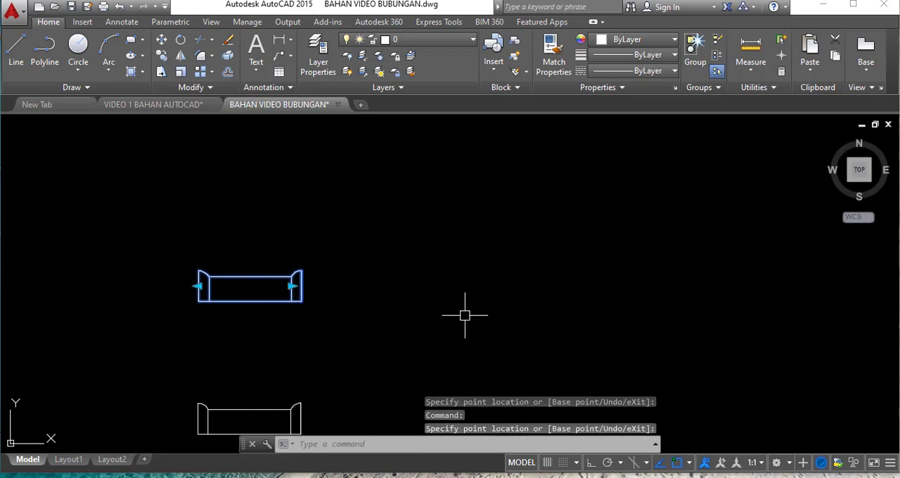
- Stretch the upper ridge-tile block from its left end to form a row of five tiles
scroll(464, 316, "down", 2)
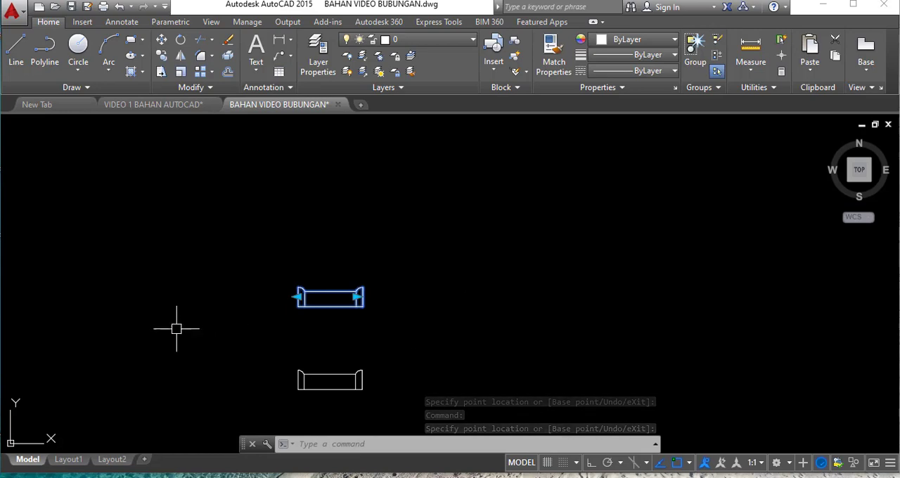
scroll(402, 303, "down", 3)
scroll(336, 298, "up", 5)
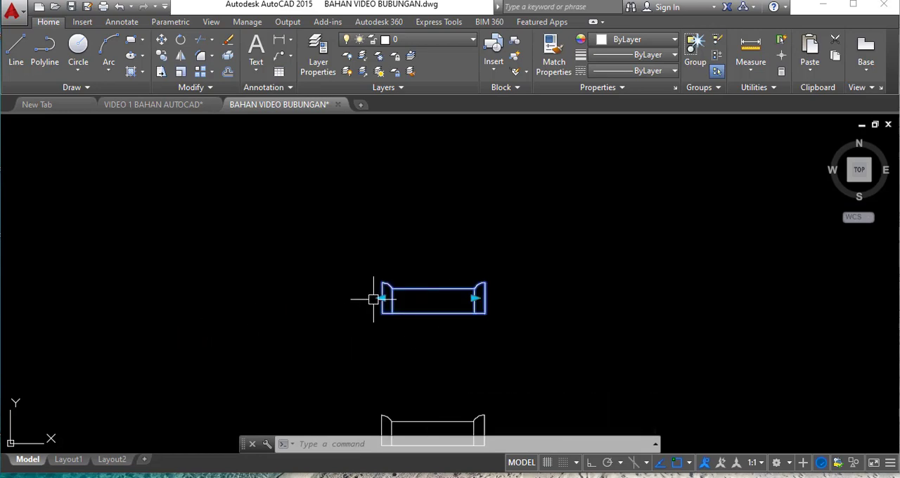
left_click(382, 298)
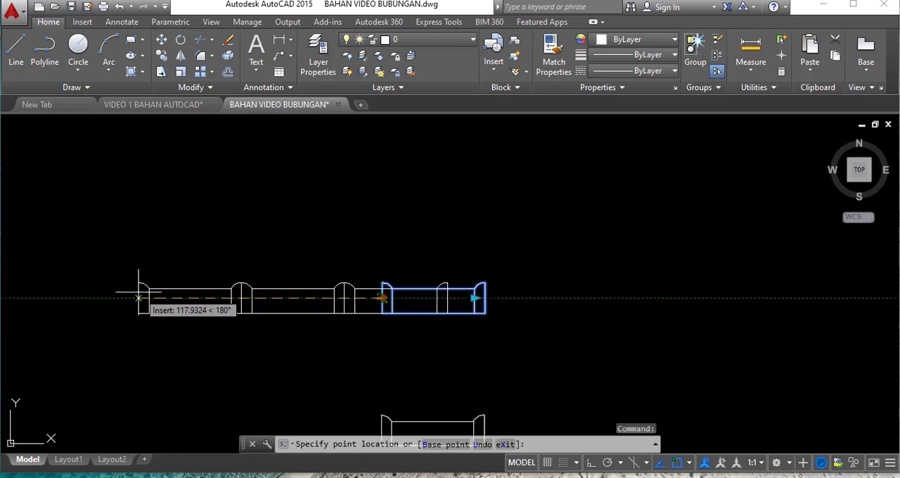
scroll(258, 310, "down", 2)
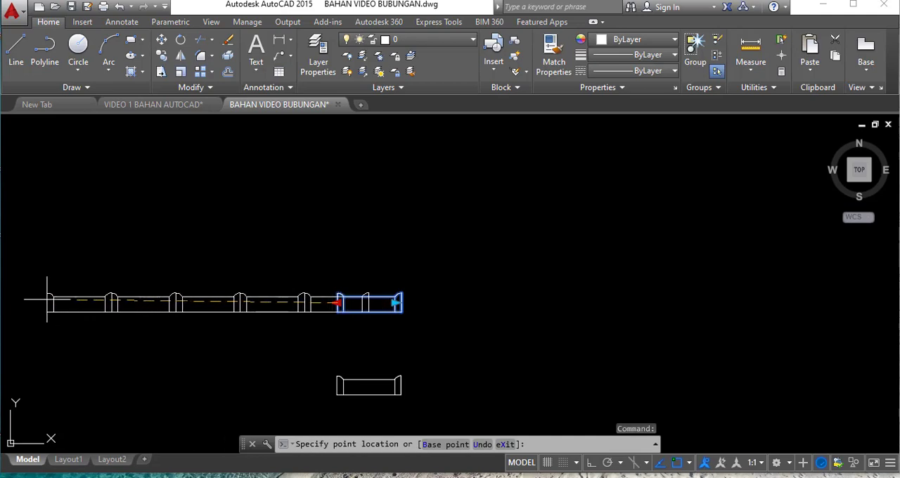
left_click(40, 298)
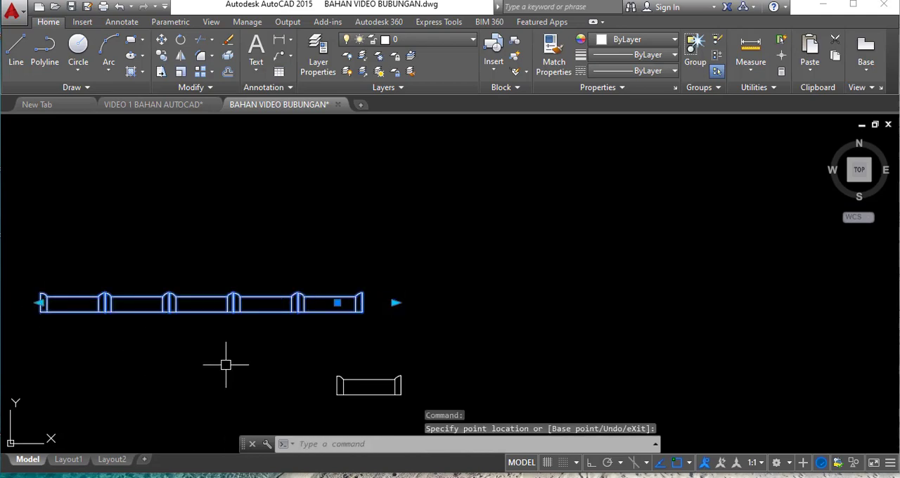
- Shrink the upper tile row from its left end back to one tile and deselect it
left_click(40, 303)
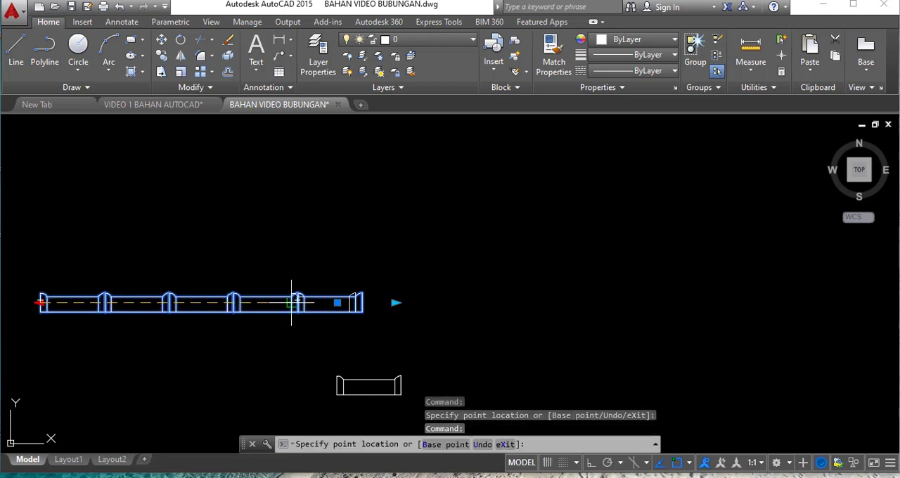
scroll(292, 303, "up", 2)
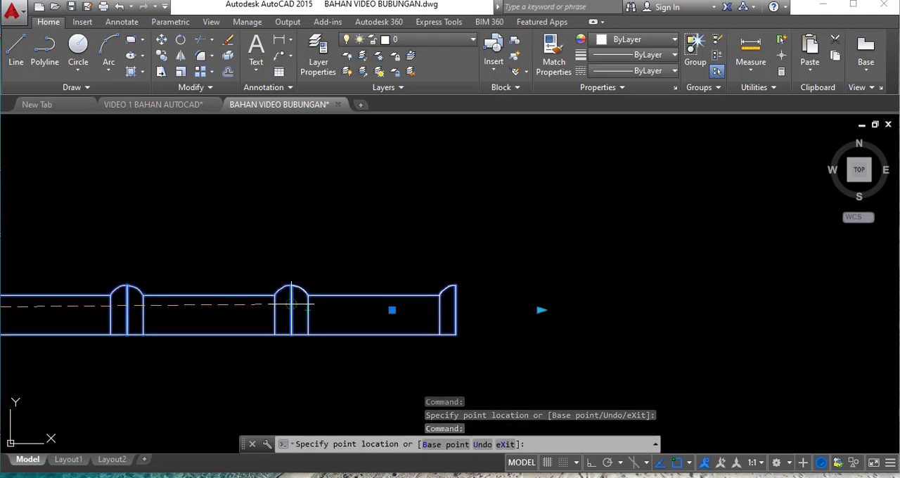
left_click(292, 303)
scroll(471, 273, "down", 4)
scroll(482, 305, "up", 3)
scroll(480, 309, "down", 2)
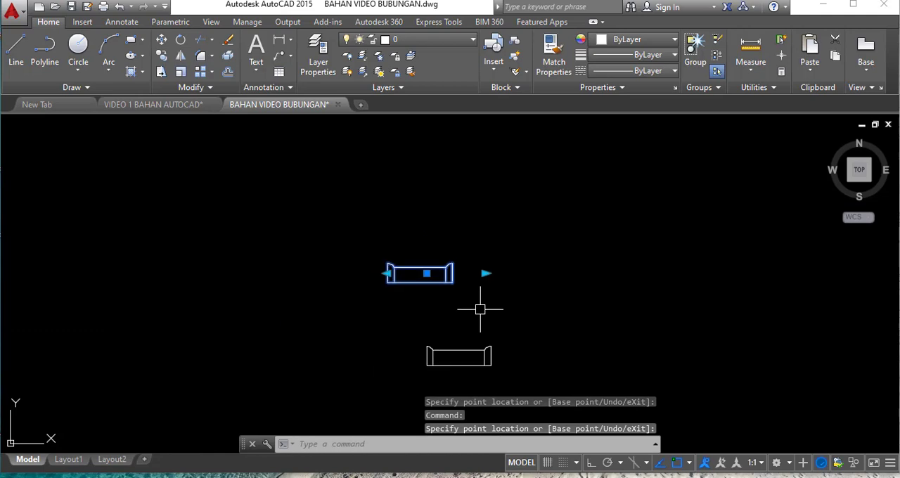
scroll(480, 310, "up", 2)
key("Escape")
scroll(429, 273, "down", 2)
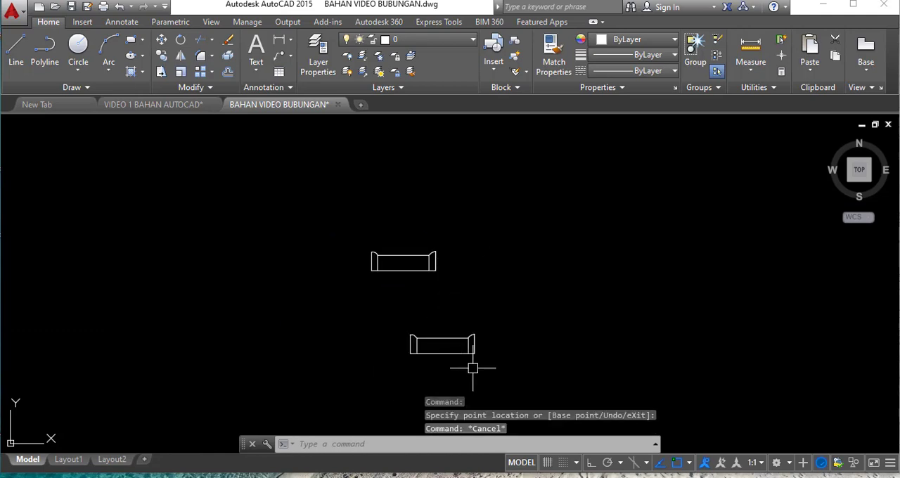
- Stretch the lower ridge-tile block to the right from its lower-right corner into a single row of seven tiles
scroll(481, 371, "up", 1)
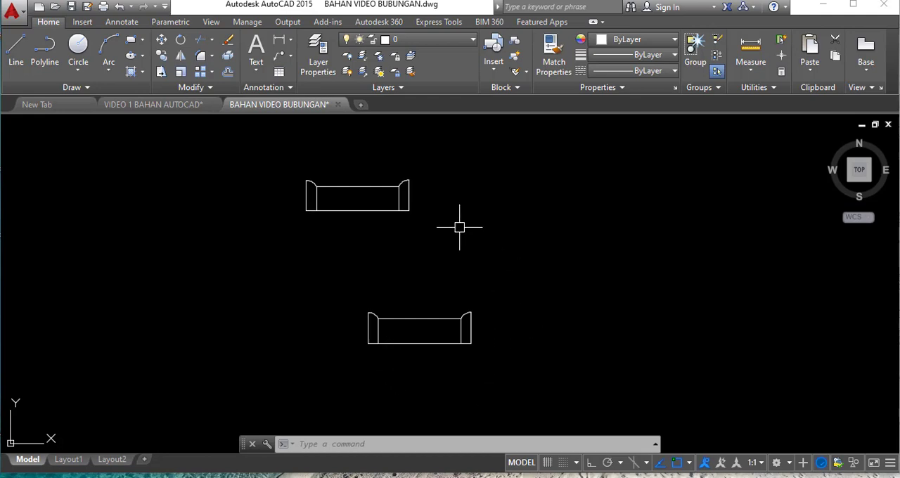
left_click(416, 345)
scroll(229, 346, "down", 2)
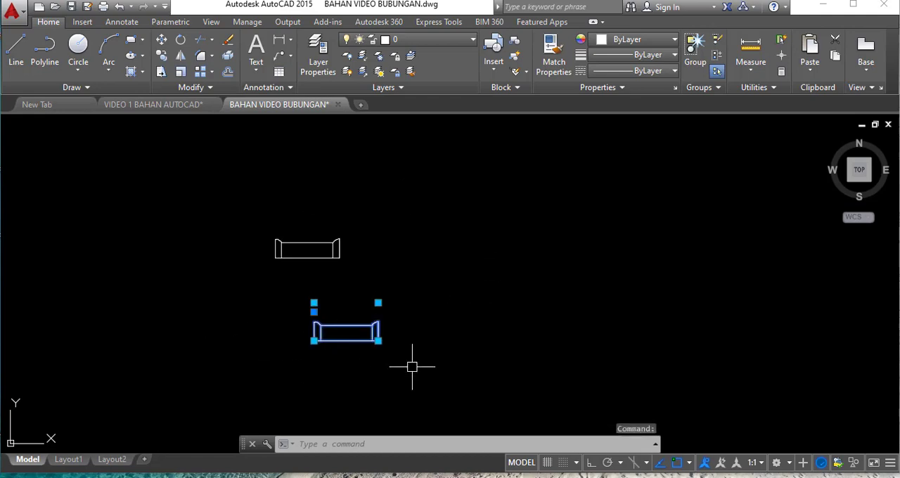
scroll(410, 363, "up", 2)
scroll(391, 355, "up", 2)
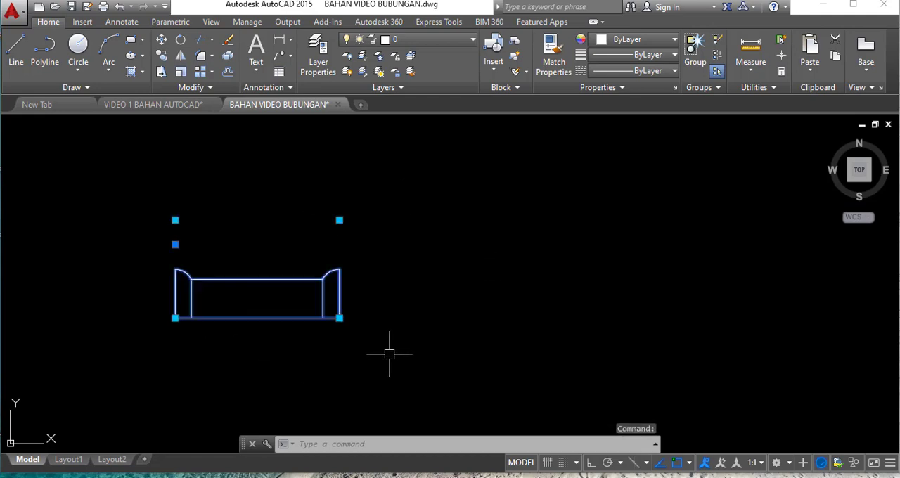
left_click(339, 318)
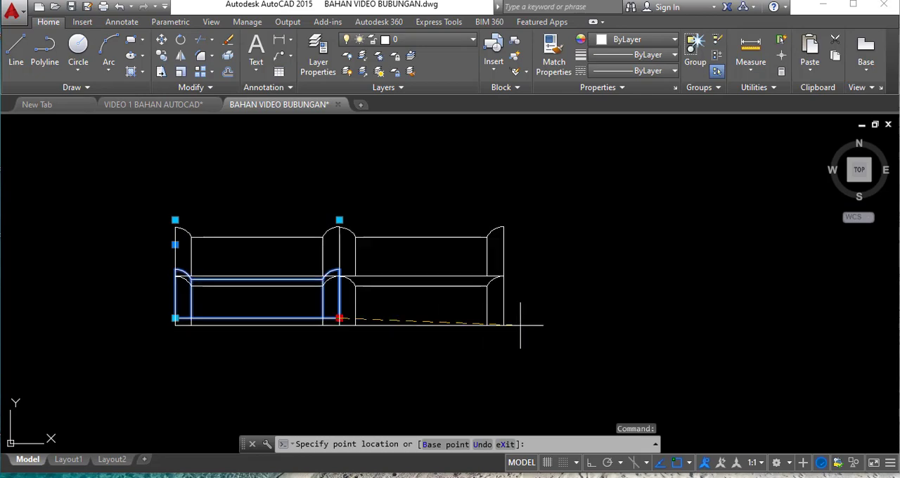
scroll(586, 344, "down", 4)
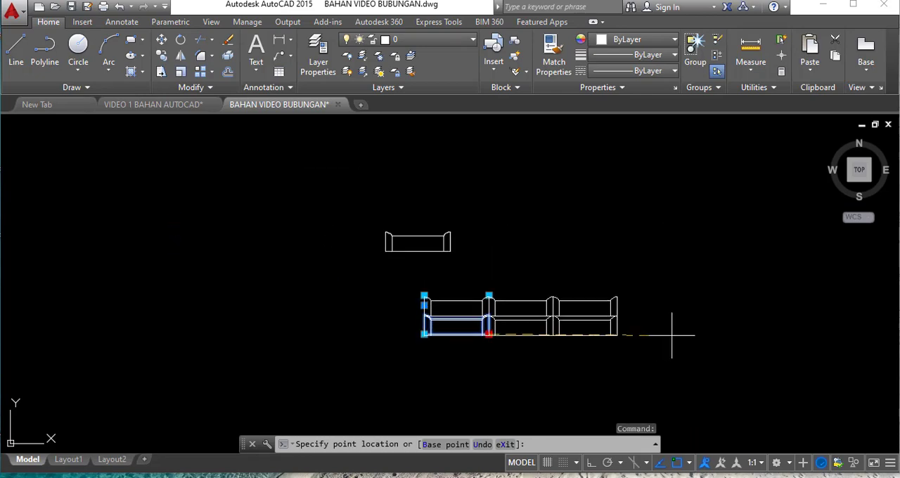
scroll(774, 330, "down", 2)
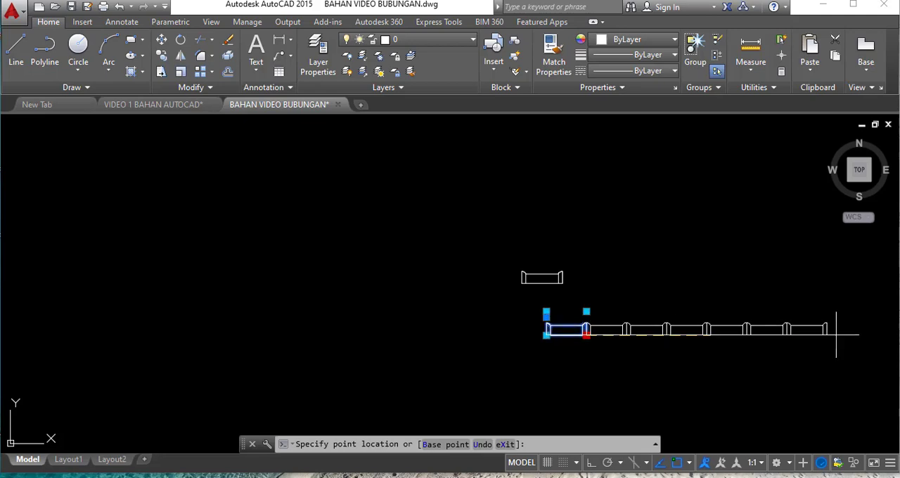
left_click(836, 335)
scroll(837, 352, "up", 3)
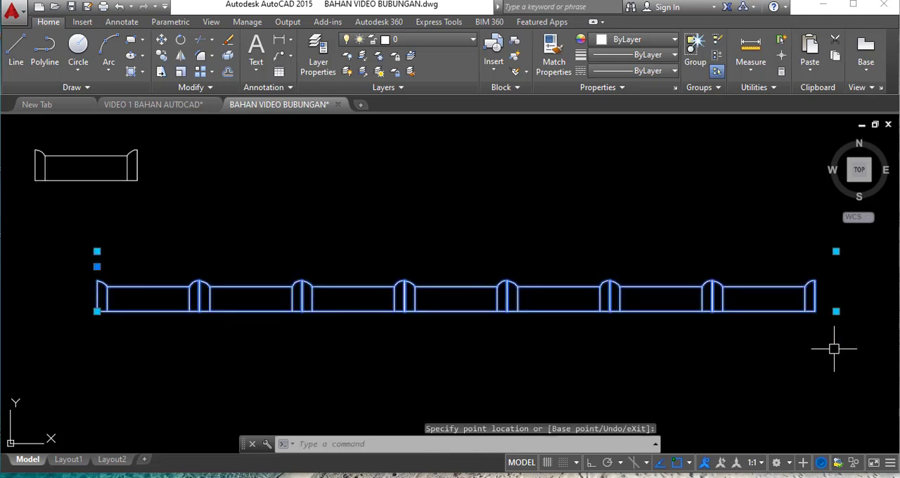
- Stretch the seven-tile row downward from its lower-right corner to form an array of nine rows
scroll(533, 316, "down", 2)
scroll(693, 361, "up", 2)
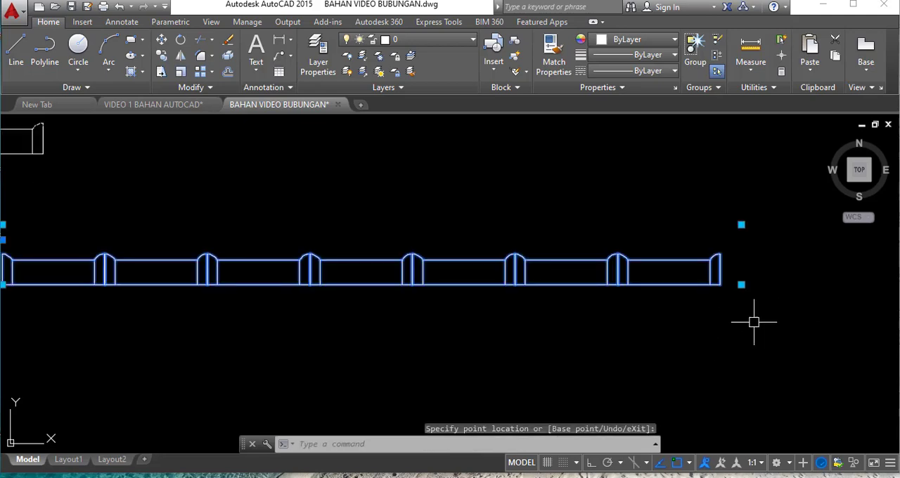
scroll(755, 325, "down", 2)
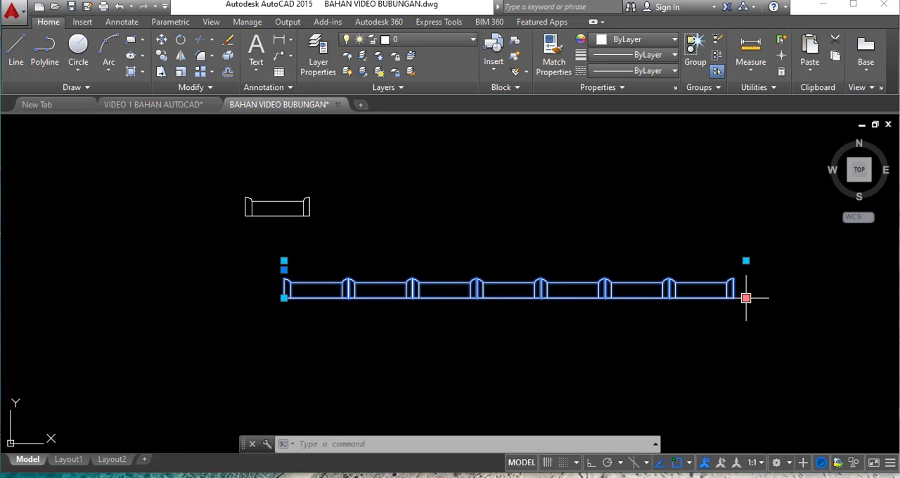
left_click(747, 298)
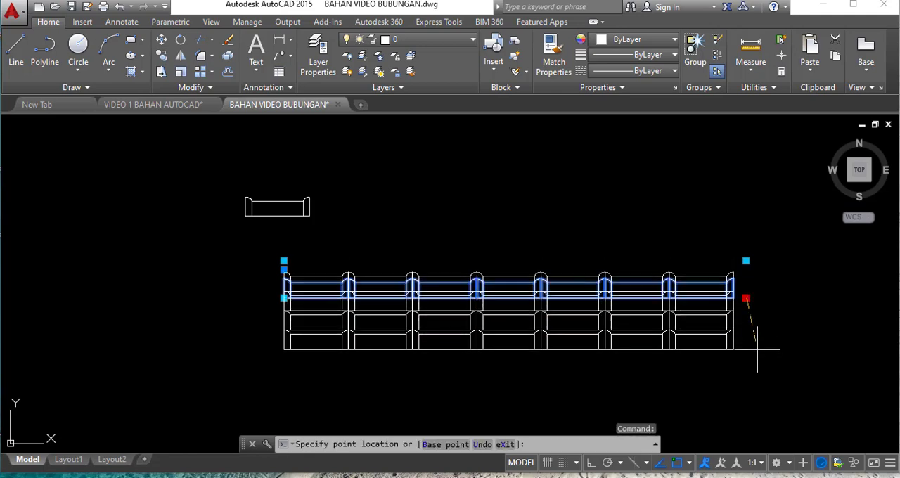
scroll(753, 338, "down", 2)
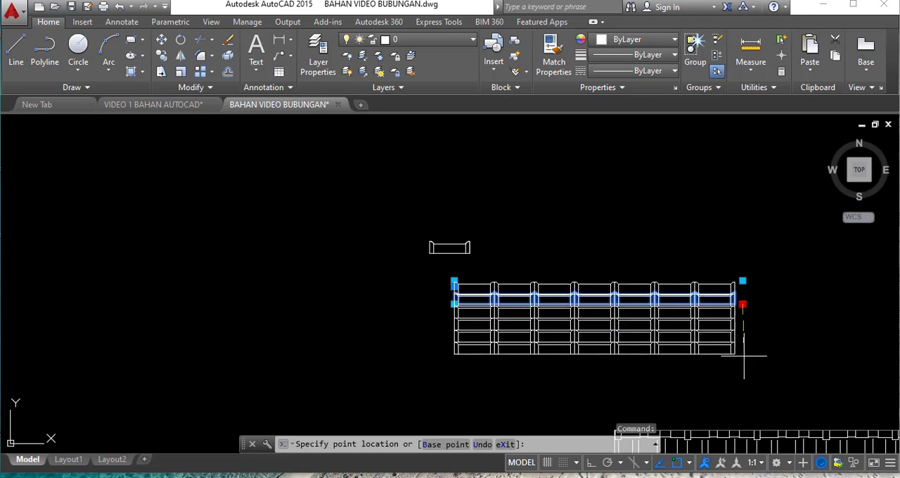
left_click(752, 400)
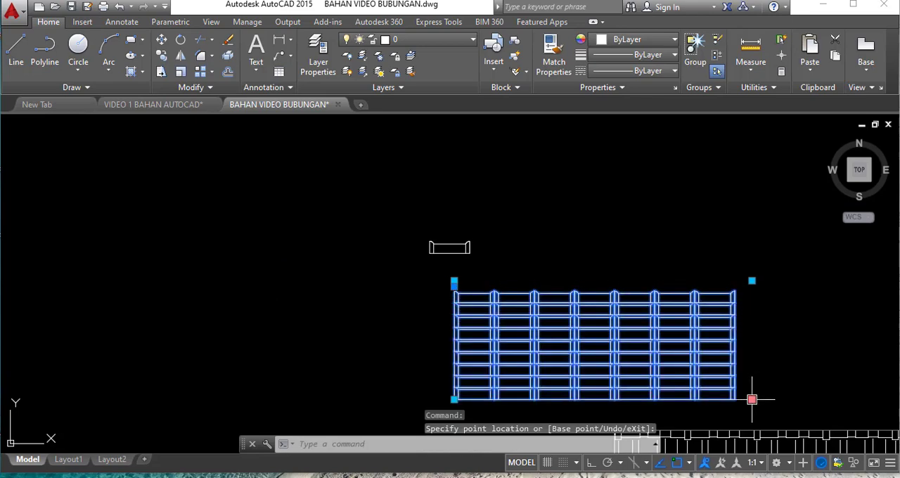
- Shrink the lower tile array from its lower-right corner to a single row of six tiles
scroll(653, 331, "up", 2)
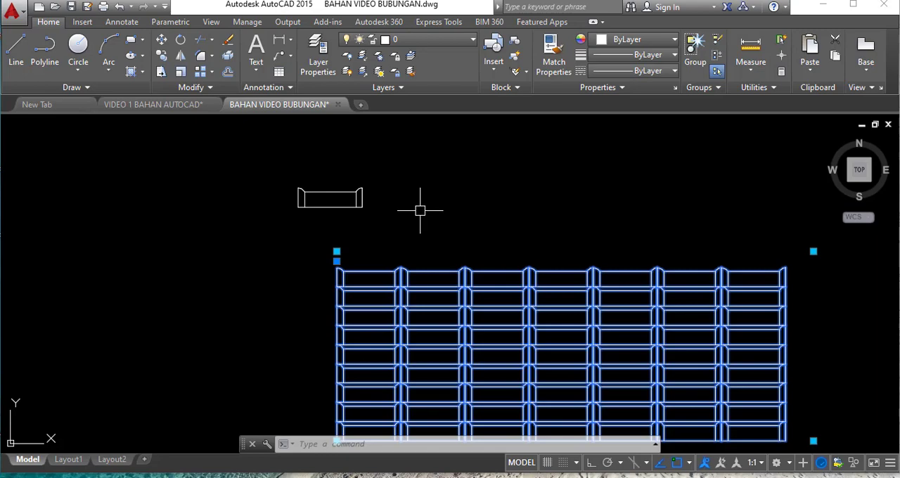
scroll(373, 204, "down", 2)
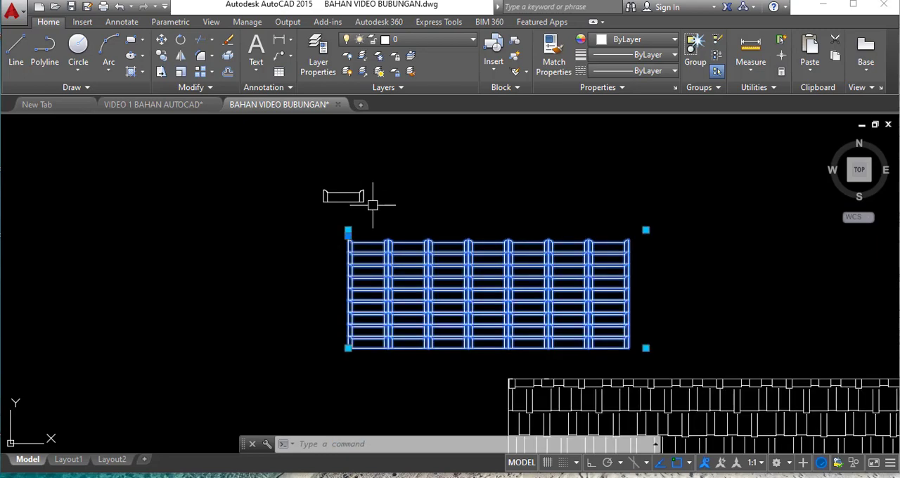
scroll(373, 205, "up", 2)
scroll(373, 205, "down", 2)
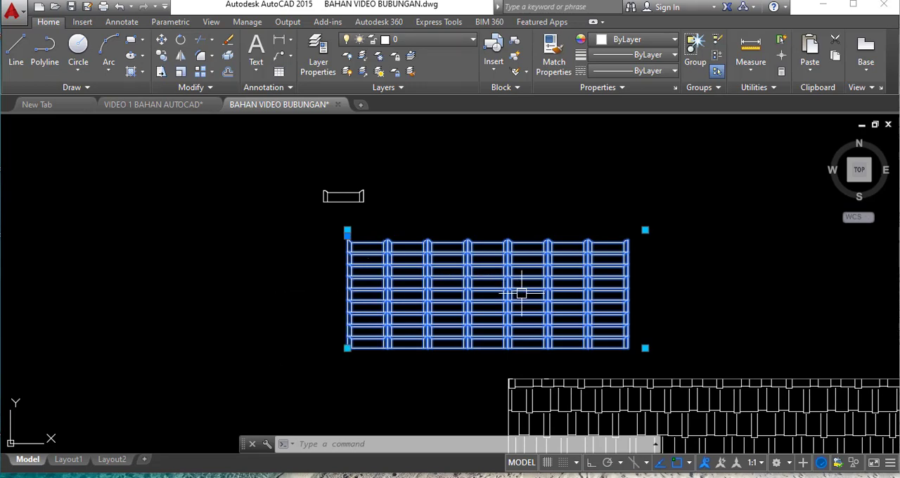
left_click(645, 347)
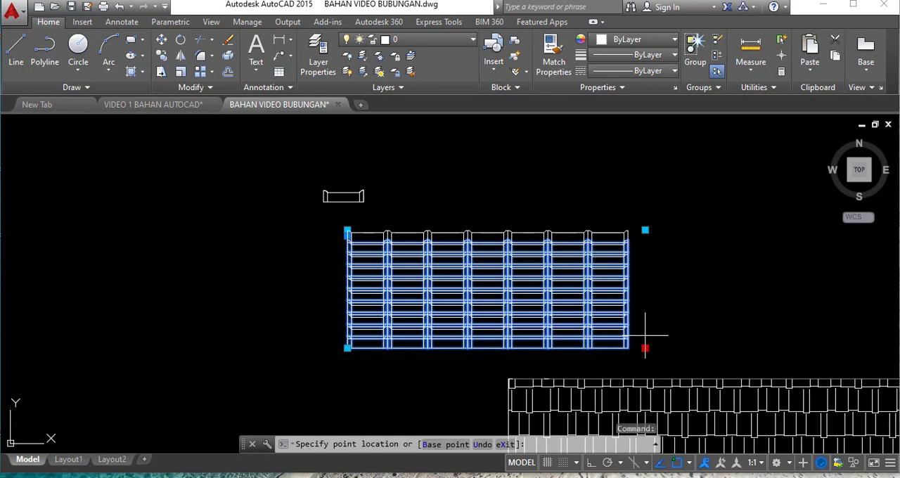
scroll(633, 256, "up", 5)
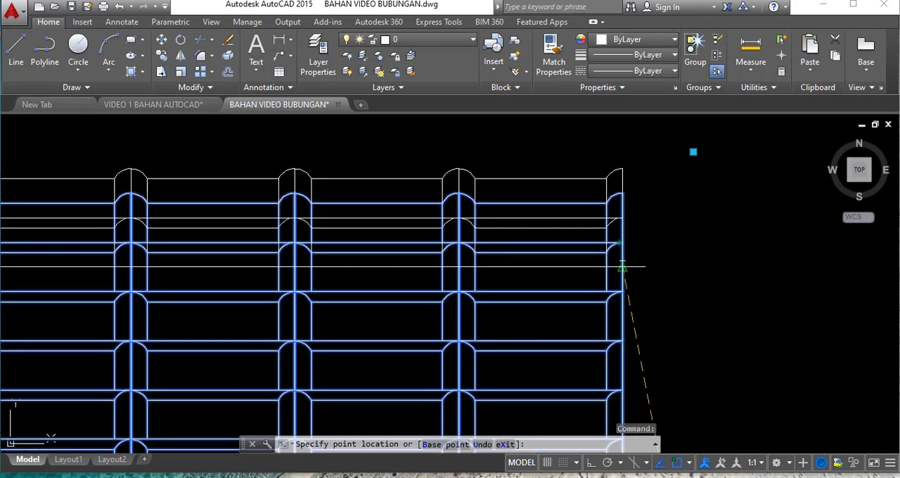
left_click(621, 246)
scroll(649, 281, "down", 4)
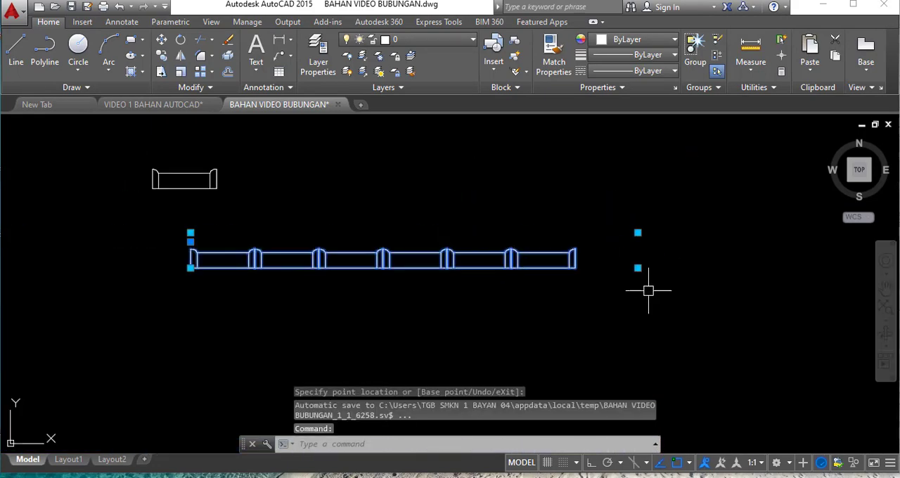
- Shrink the lower six-tile row from its lower-right corner back to a single tile and deselect it
left_click(641, 267)
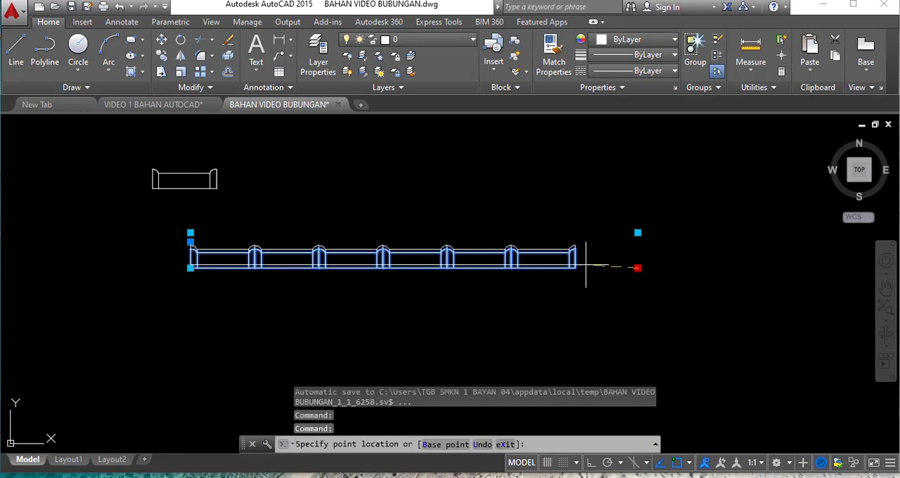
scroll(246, 271, "up", 5)
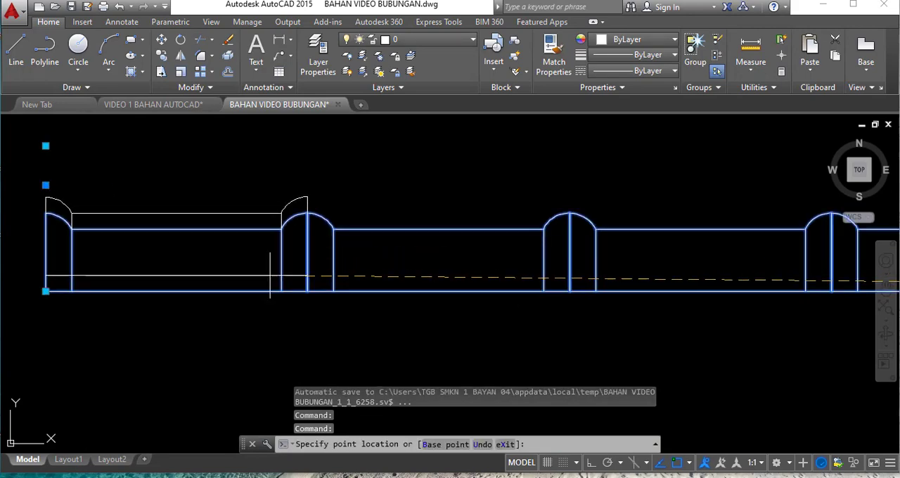
left_click(306, 291)
scroll(457, 310, "down", 5)
scroll(266, 250, "down", 2)
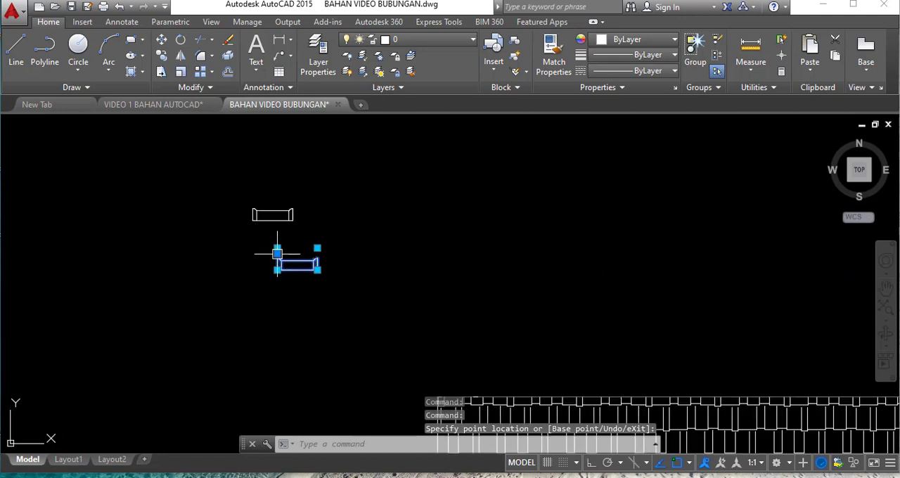
scroll(306, 264, "up", 2)
scroll(440, 270, "down", 2)
key("Escape")
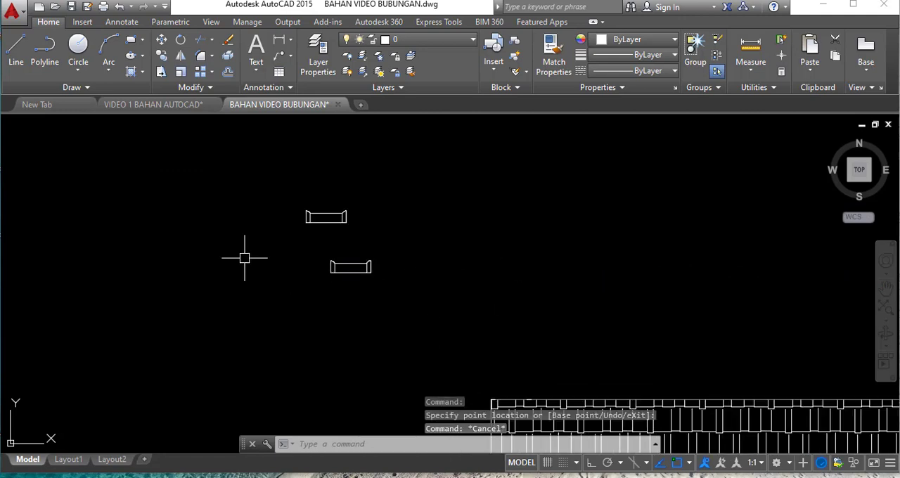
- Copy the upper ridge-tile block from its lower-left corner to the upper-left corner of the tiled roof in the elevation
scroll(196, 273, "down", 5)
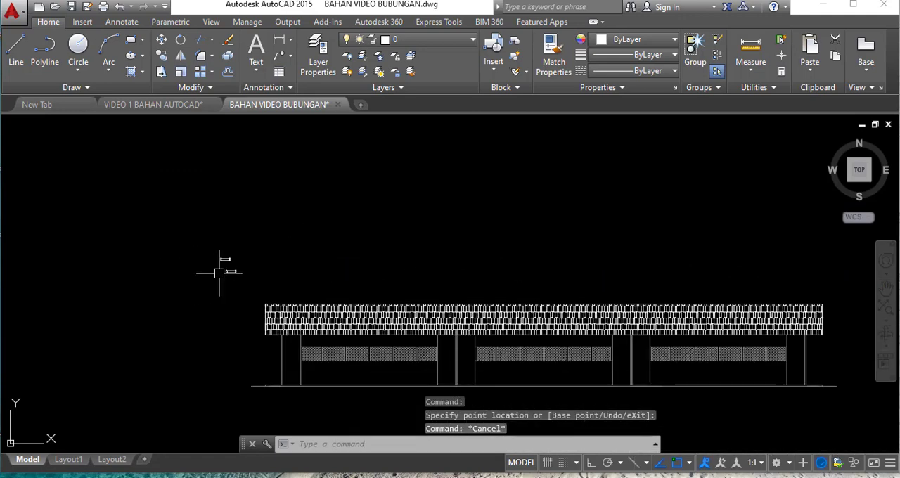
scroll(220, 272, "up", 5)
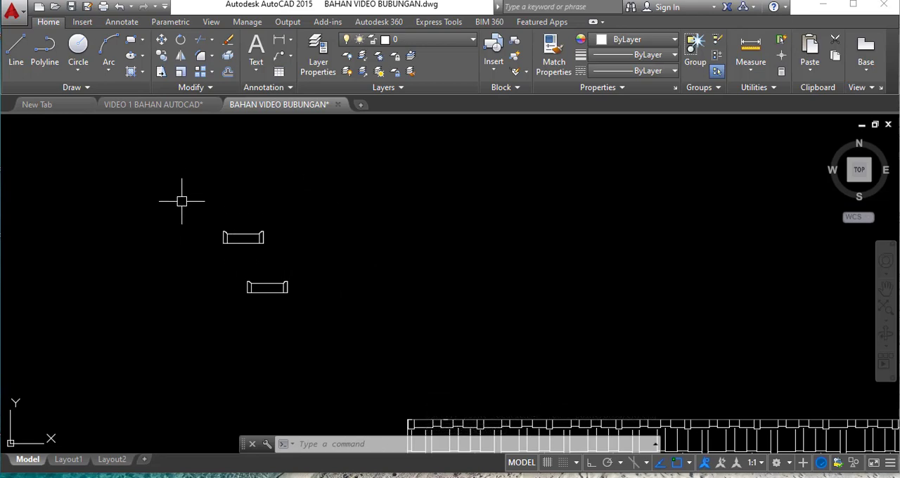
type("c")
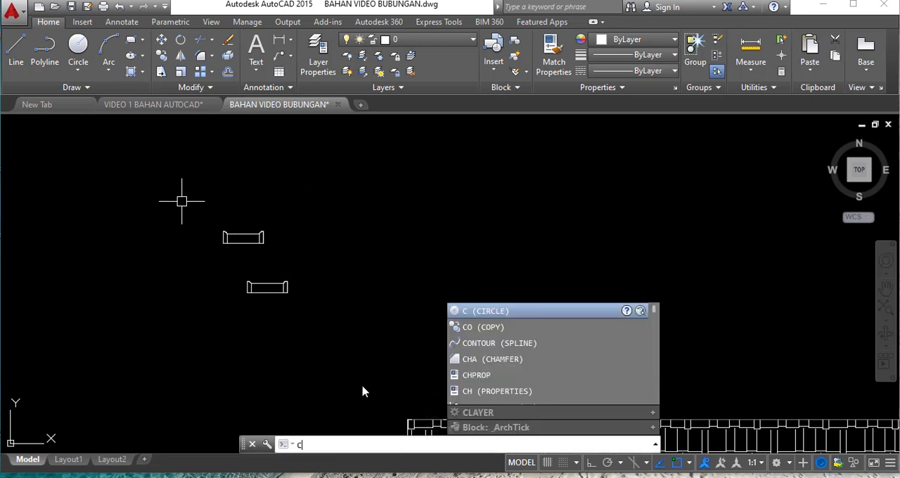
type("t o")
key("Return")
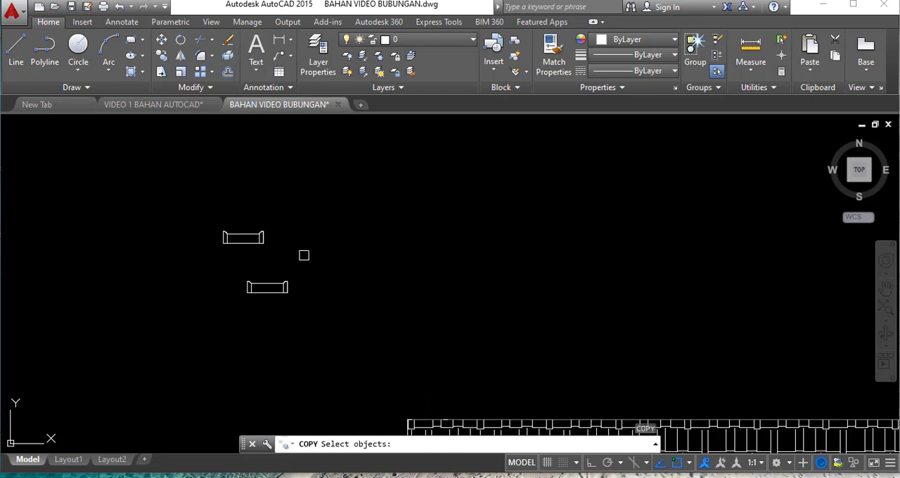
left_click(304, 255)
left_click(182, 203)
key("Return")
scroll(204, 259, "up", 4)
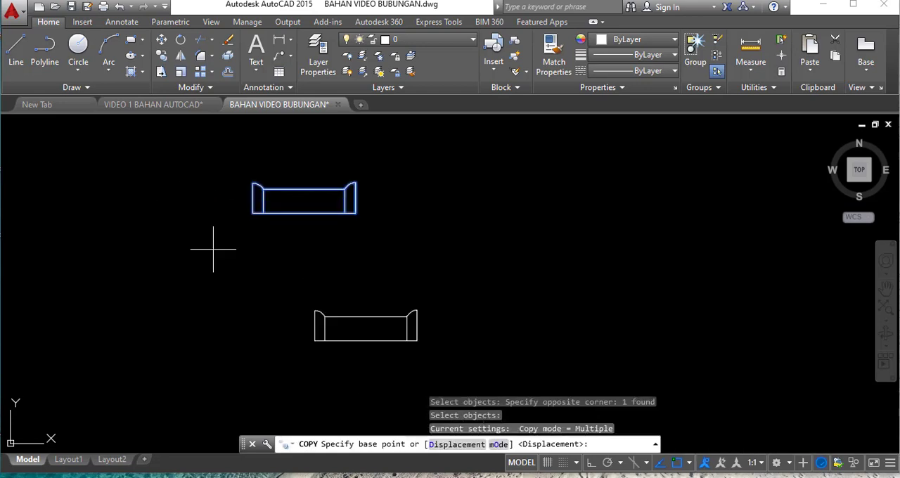
left_click(252, 213)
scroll(408, 261, "down", 3)
scroll(402, 271, "up", 6)
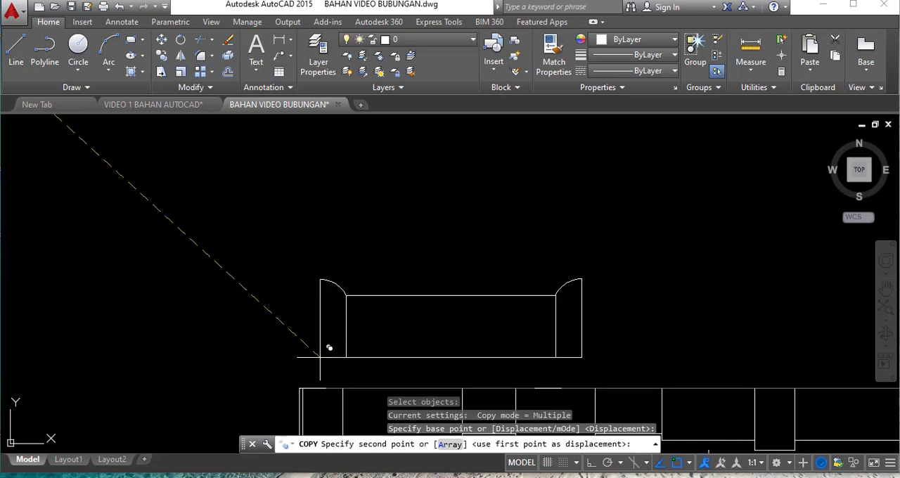
left_click(301, 382)
scroll(151, 239, "down", 4)
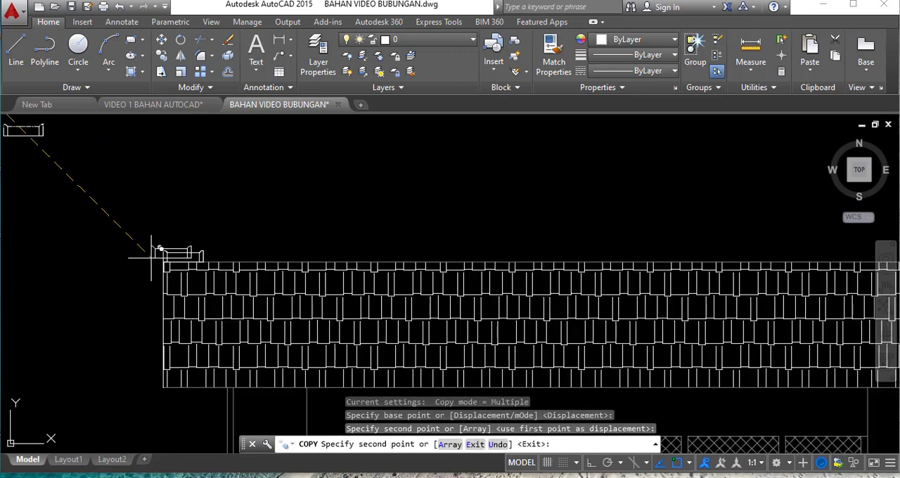
key("Escape")
- Stretch the copied ridge tile to the right so that its array runs along the ridge to the roof's right end
scroll(169, 259, "up", 4)
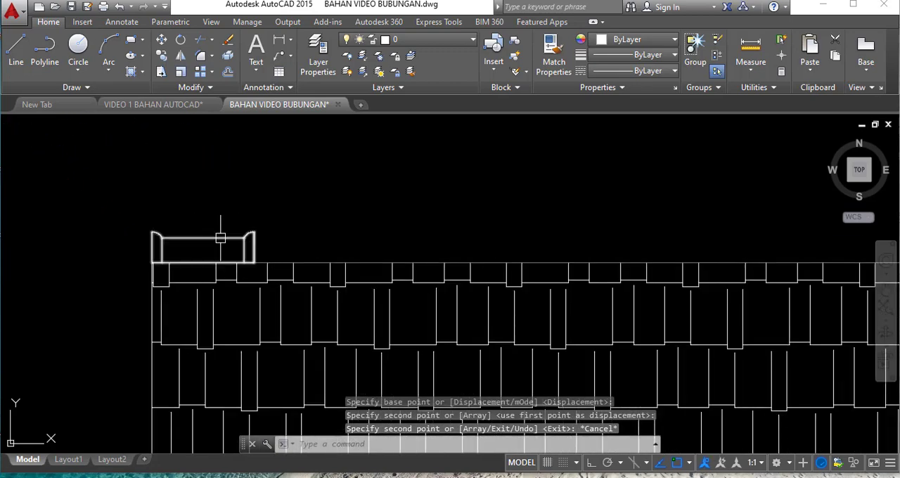
left_click(220, 238)
left_click(306, 248)
scroll(225, 241, "down", 5)
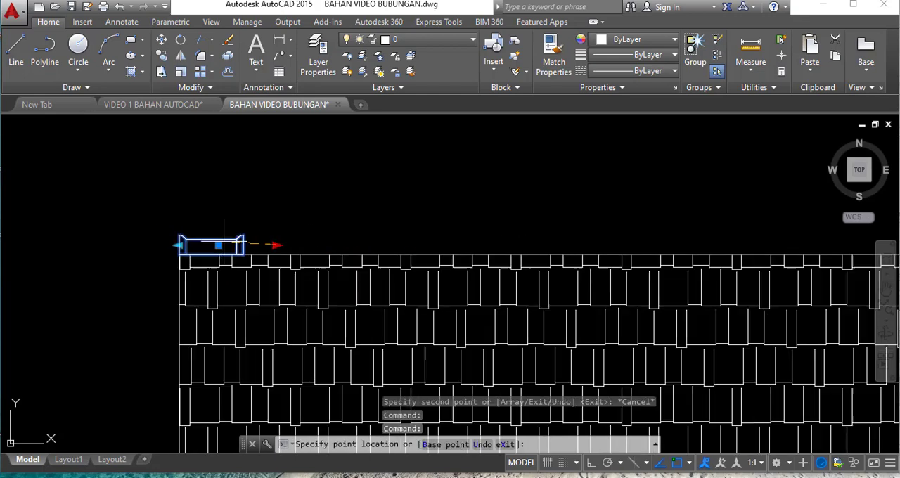
scroll(246, 257, "down", 4)
scroll(371, 252, "up", 3)
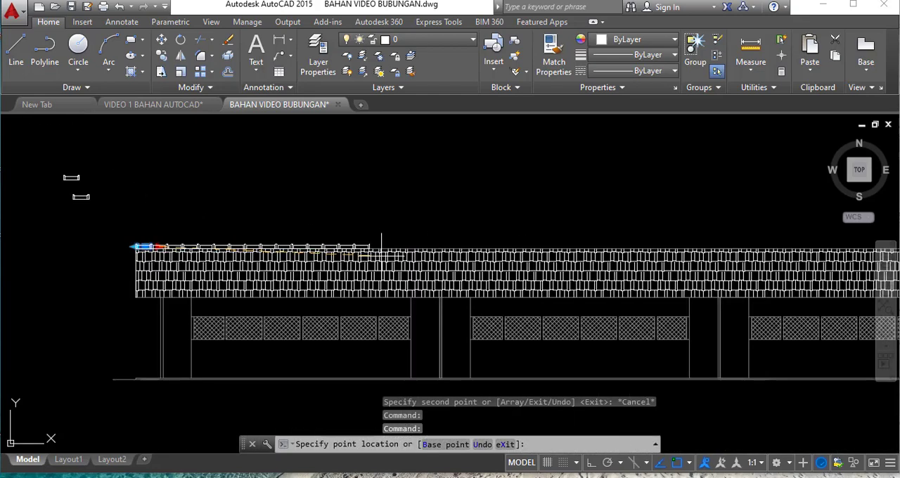
scroll(487, 247, "down", 3)
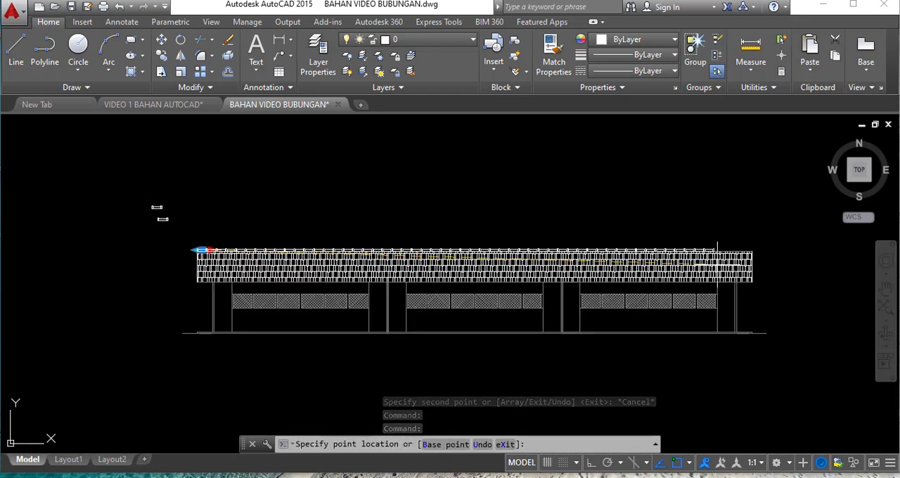
scroll(742, 250, "up", 5)
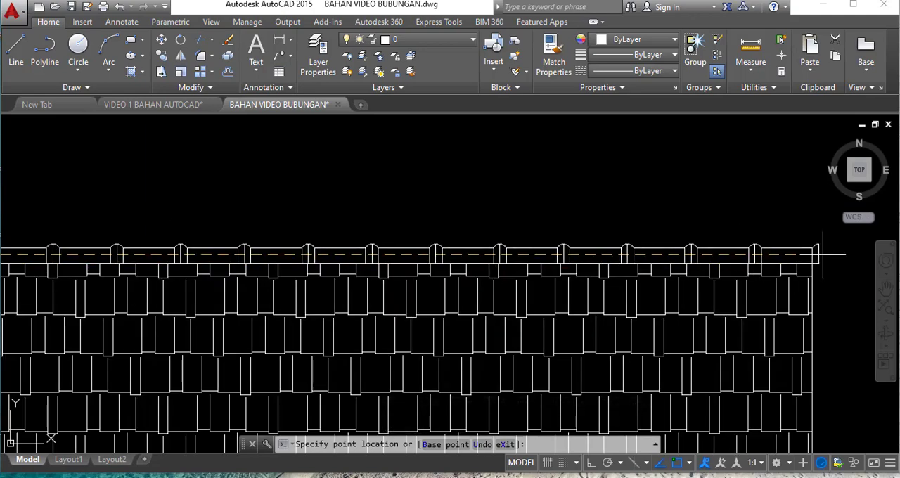
scroll(820, 253, "up", 2)
key("Escape")
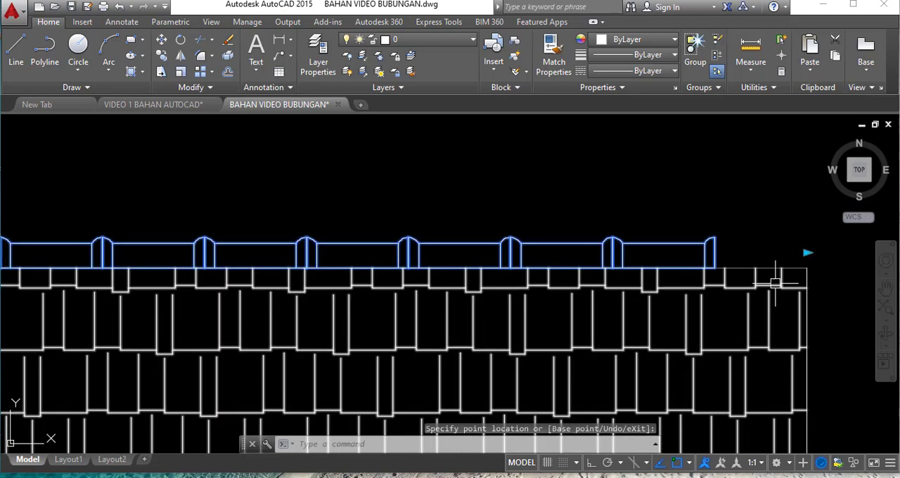
- Extend the ridge-tile row by one more tile past the roof's right end and deselect it
left_click(806, 252)
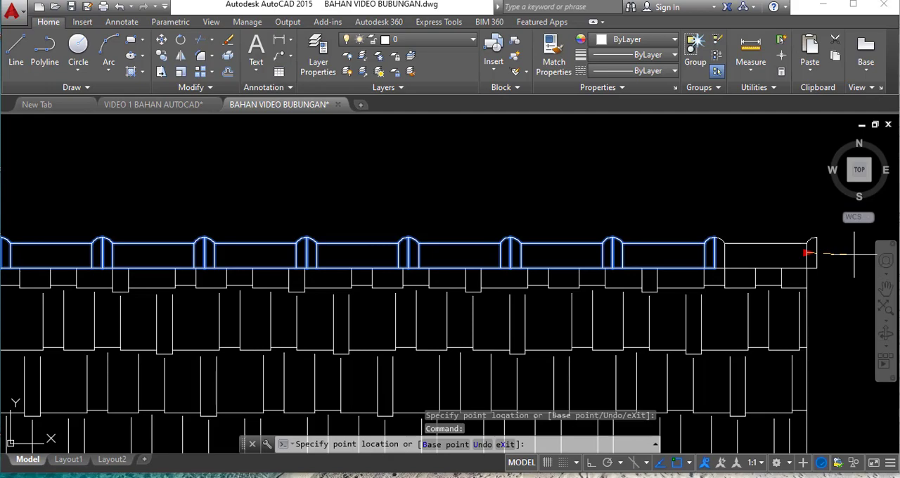
left_click(855, 255)
scroll(756, 281, "down", 6)
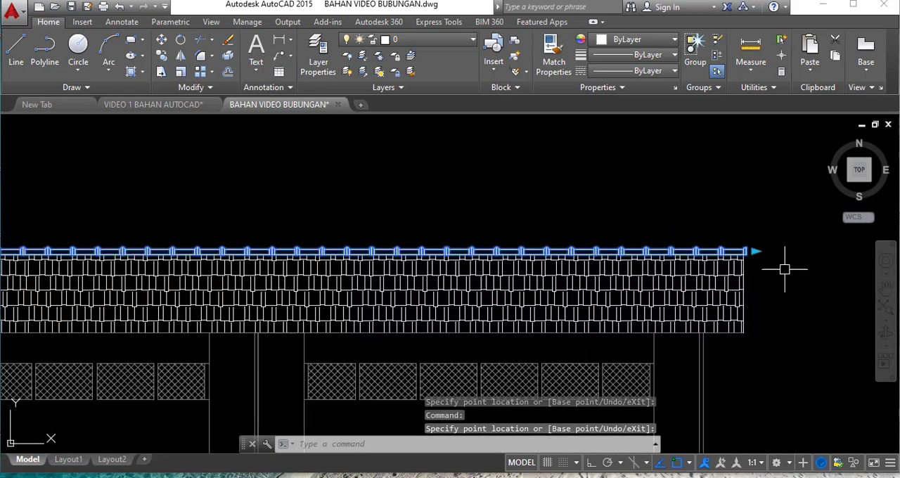
scroll(767, 264, "down", 5)
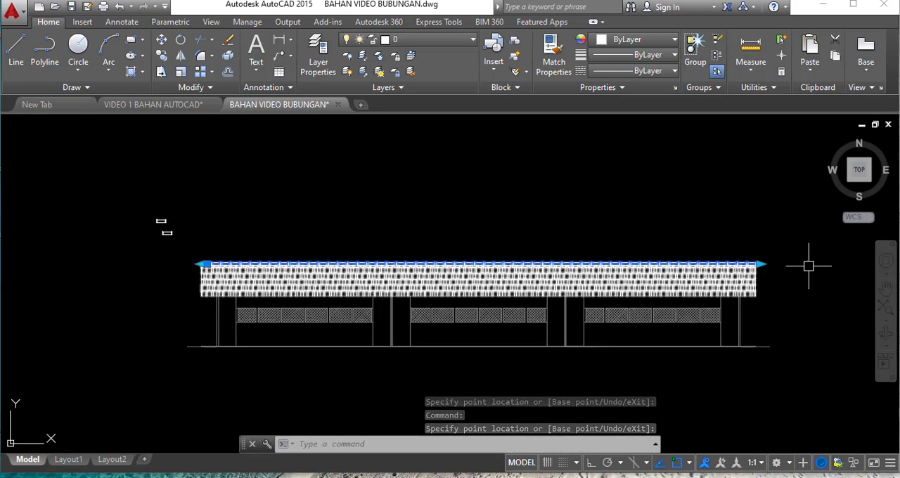
scroll(809, 264, "up", 3)
scroll(707, 281, "down", 3)
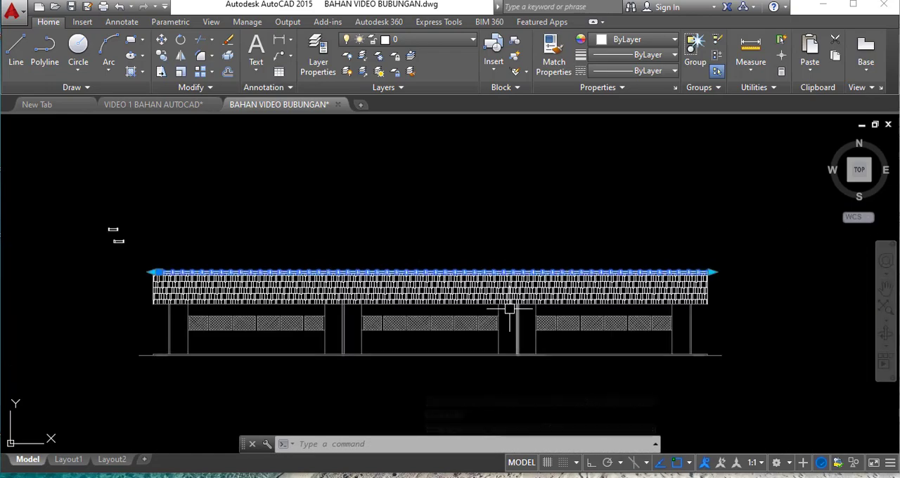
scroll(204, 267, "up", 2)
left_click(215, 266)
key("Escape")
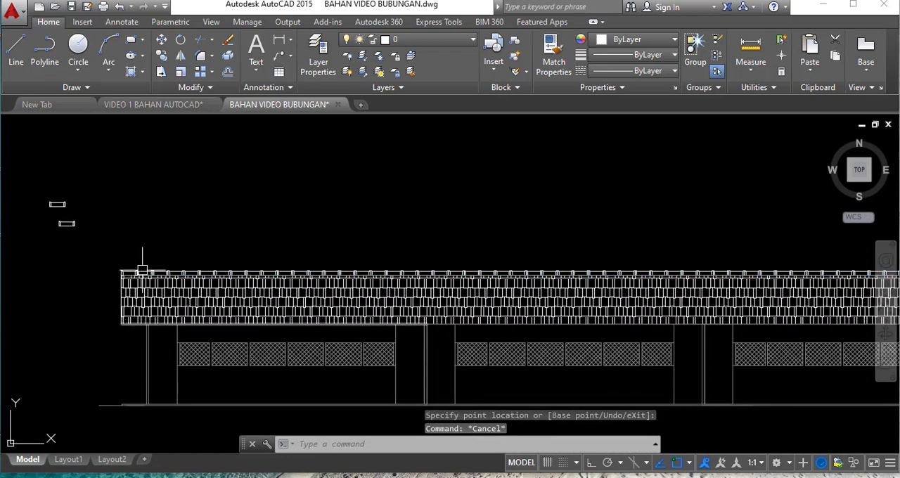
- Examine the finished ridge row, the roof slopes and ridge in the building section, and the separate roof-tile pieces beside it
scroll(142, 270, "up", 2)
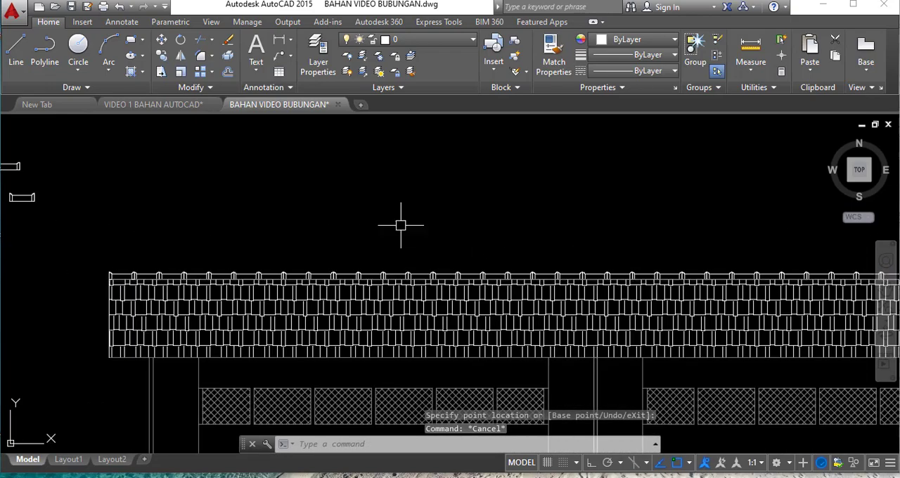
scroll(412, 239, "down", 6)
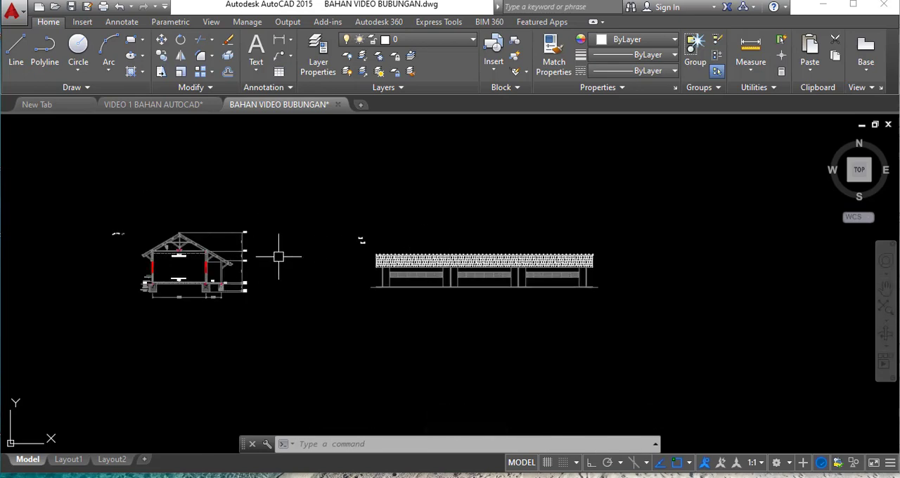
scroll(128, 251, "up", 4)
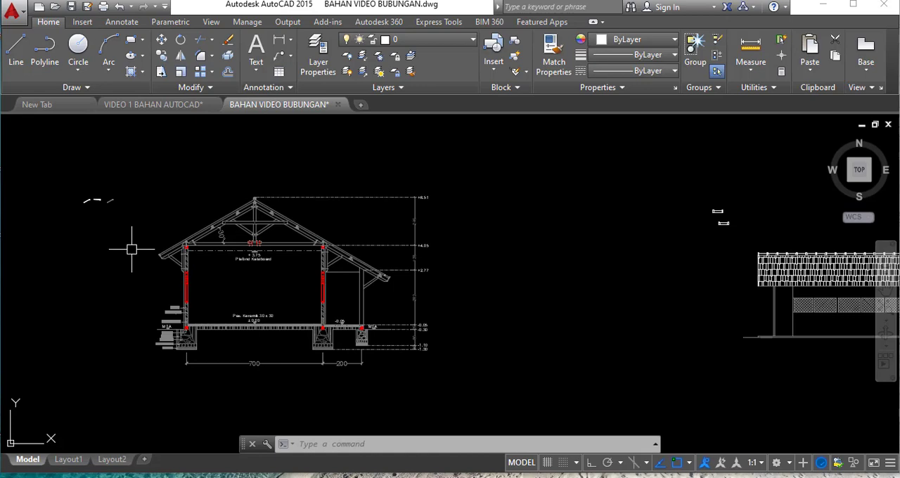
scroll(131, 248, "up", 3)
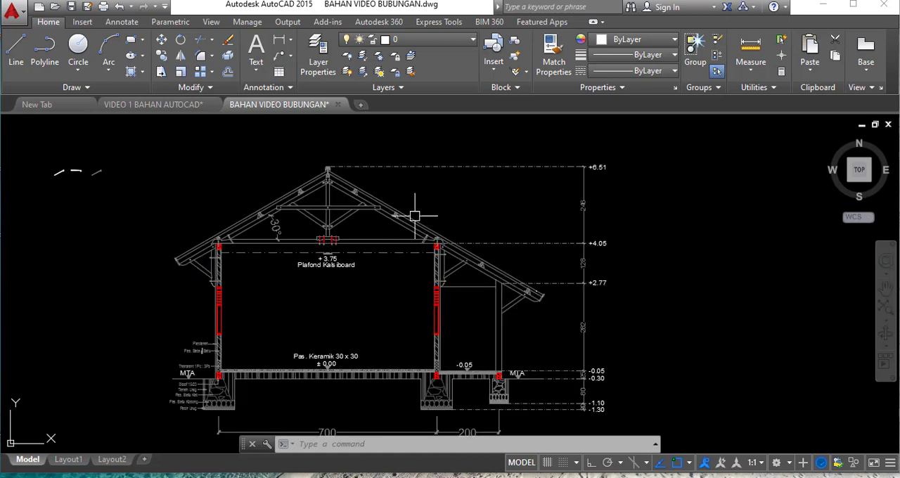
scroll(220, 166, "up", 3)
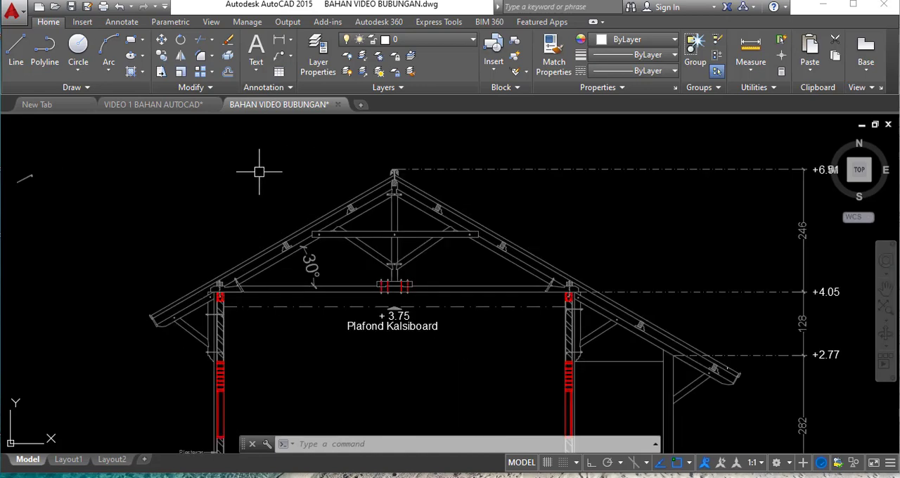
scroll(259, 171, "down", 2)
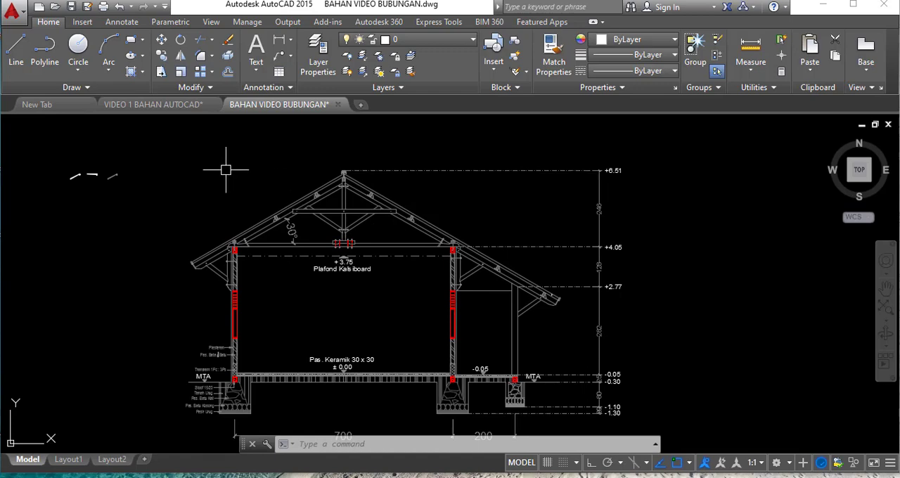
scroll(162, 155, "up", 2)
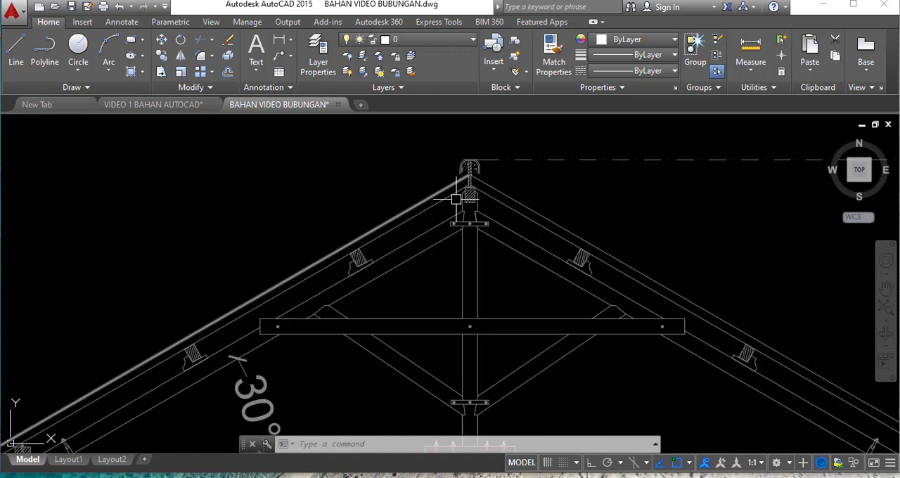
scroll(589, 187, "down", 2)
scroll(404, 219, "down", 2)
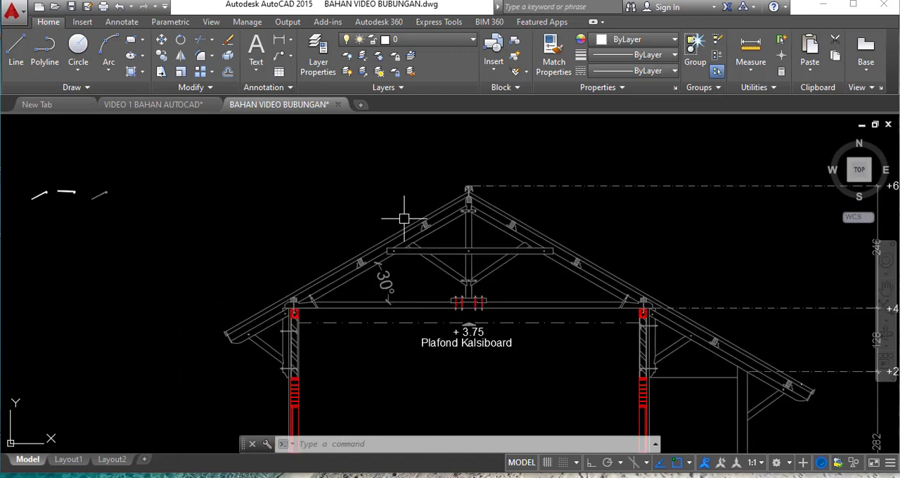
scroll(535, 194, "up", 2)
scroll(422, 201, "up", 2)
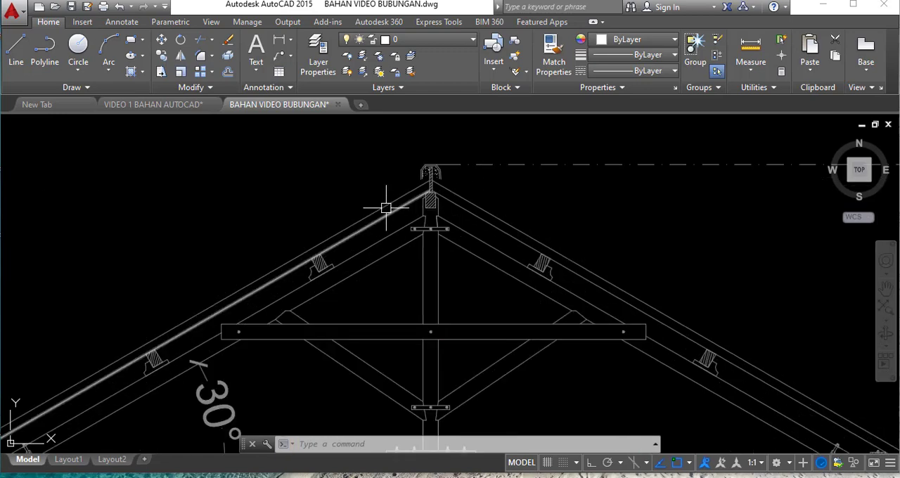
scroll(396, 208, "down", 2)
scroll(512, 219, "down", 2)
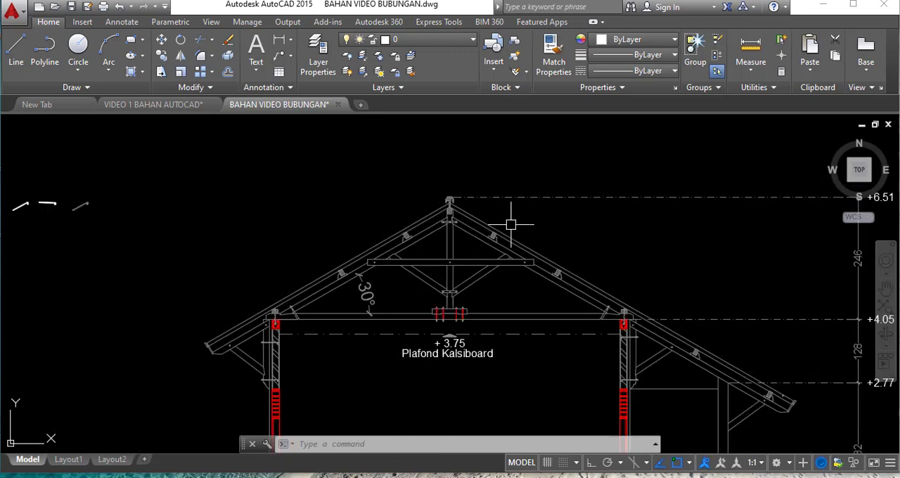
scroll(343, 216, "down", 3)
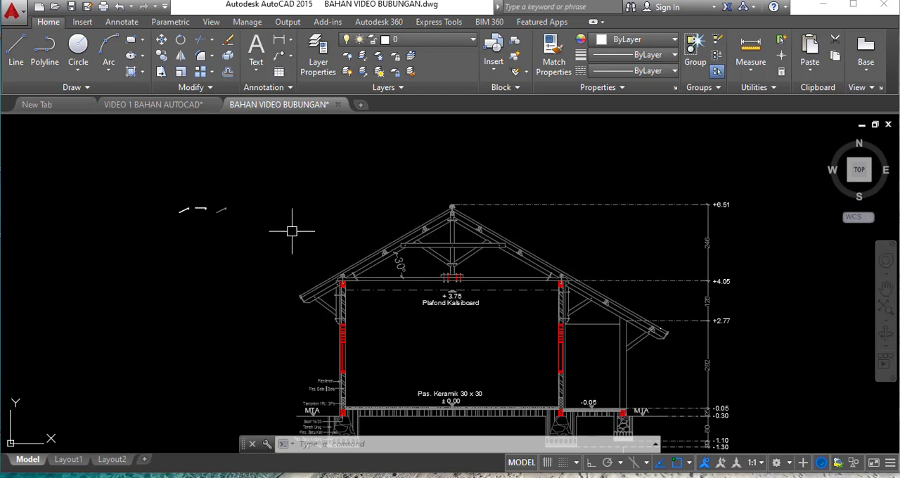
scroll(214, 208, "up", 5)
scroll(226, 204, "up", 2)
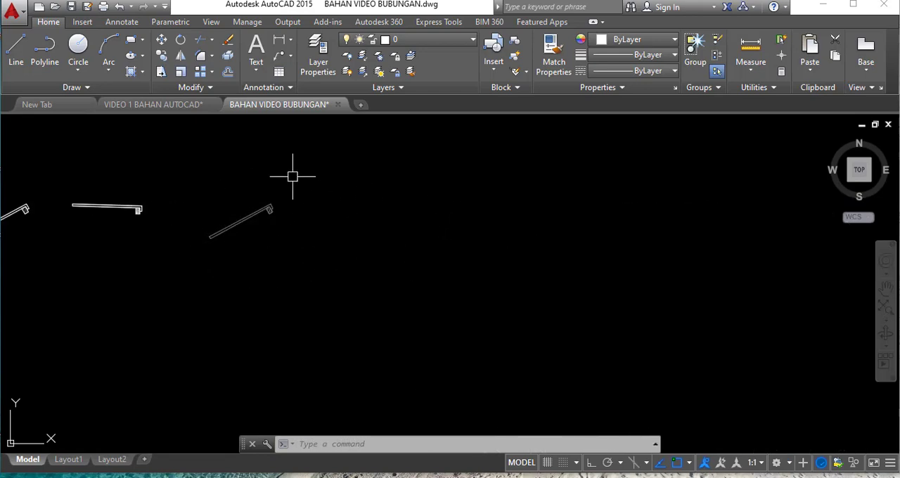
scroll(272, 190, "up", 4)
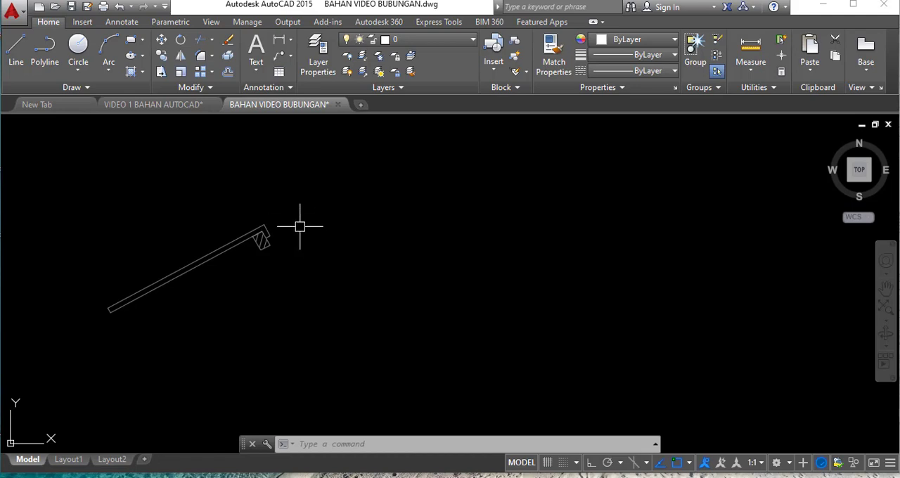
- Copy the sloped roof-tile block by its batten's lower-right corner onto the section's left roof slope, just beneath the ridge cap
type("c")
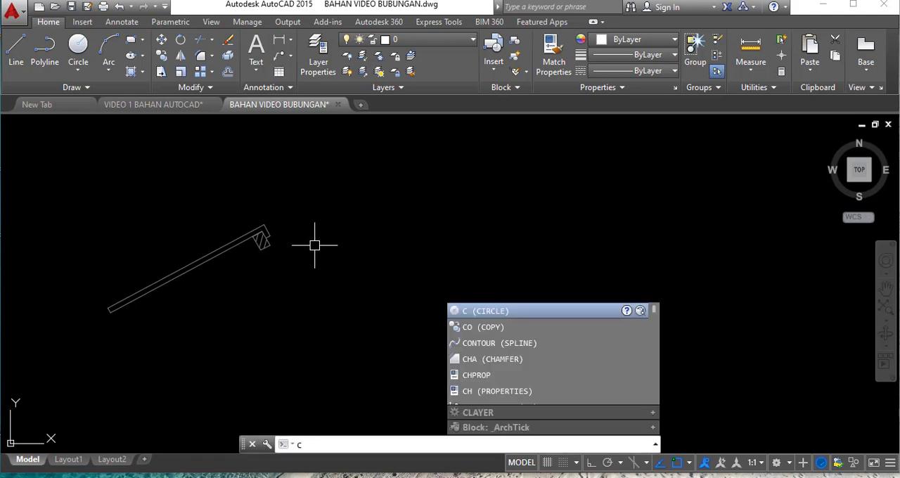
type("t o")
key("Return")
left_click(301, 302)
left_click(167, 195)
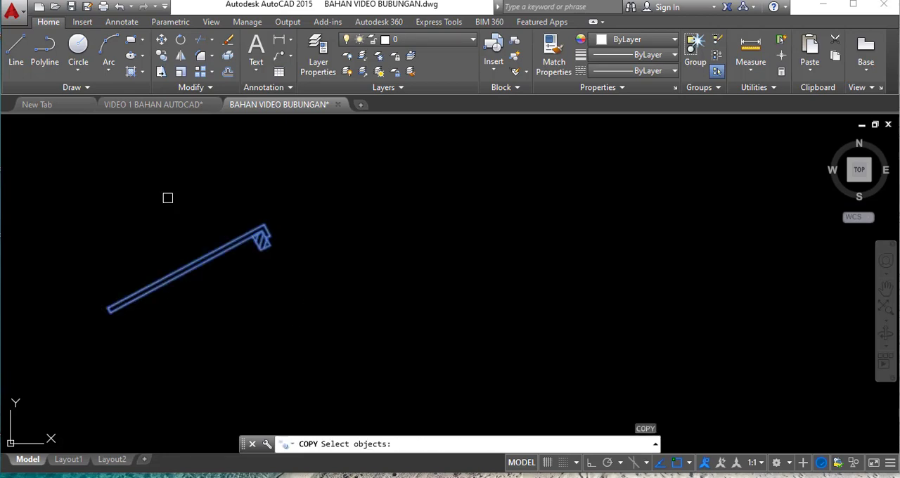
key("Return")
scroll(261, 255, "up", 2)
left_click(307, 246)
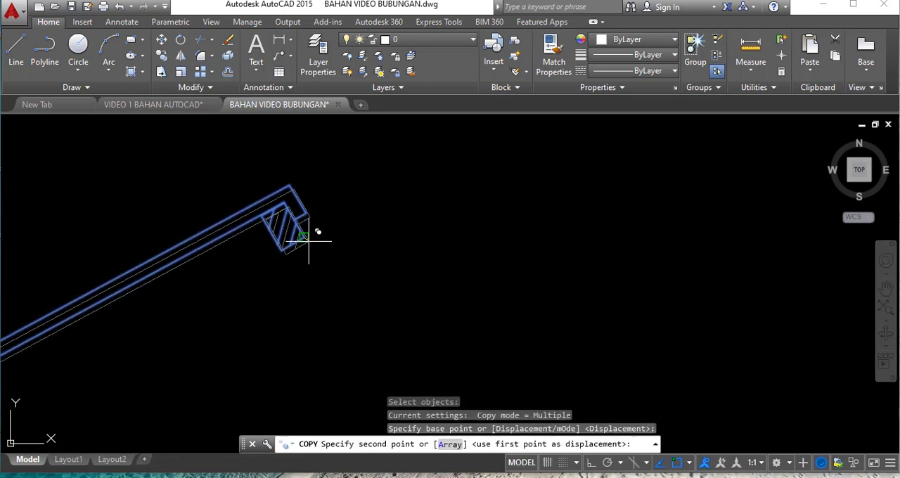
scroll(251, 251, "down", 5)
scroll(591, 224, "up", 5)
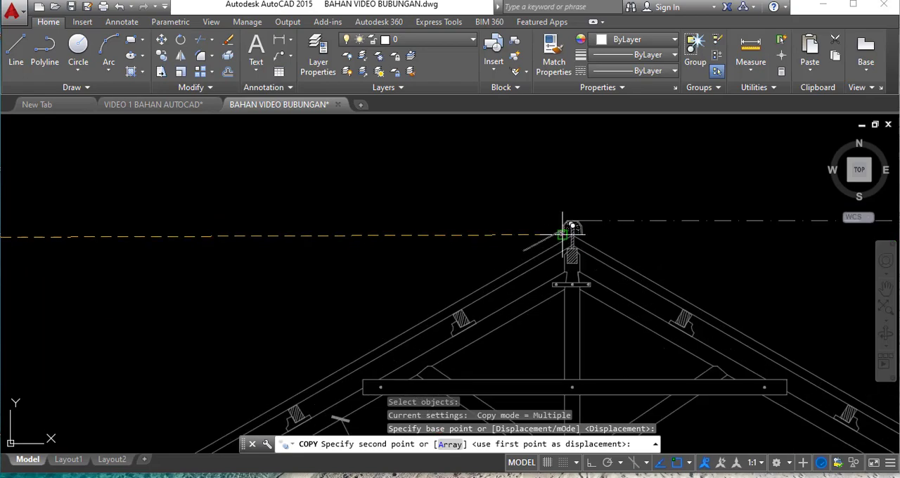
scroll(599, 222, "up", 4)
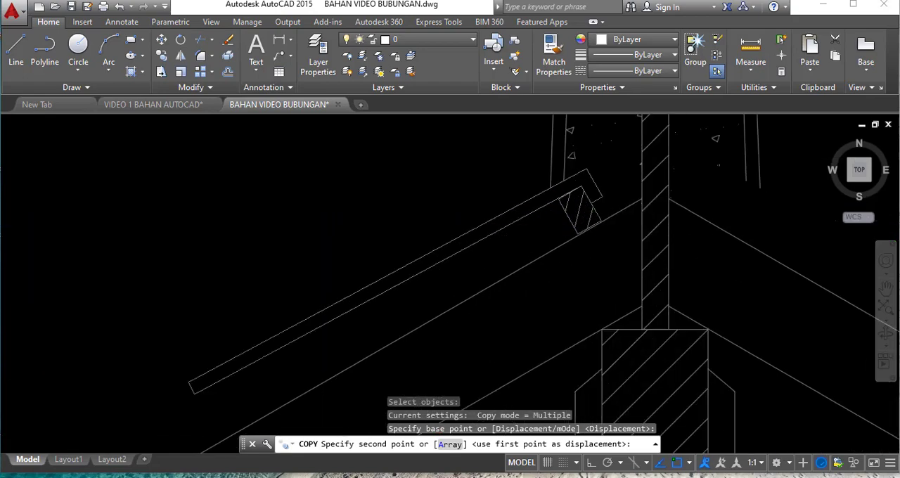
left_click(606, 211)
scroll(556, 253, "down", 5)
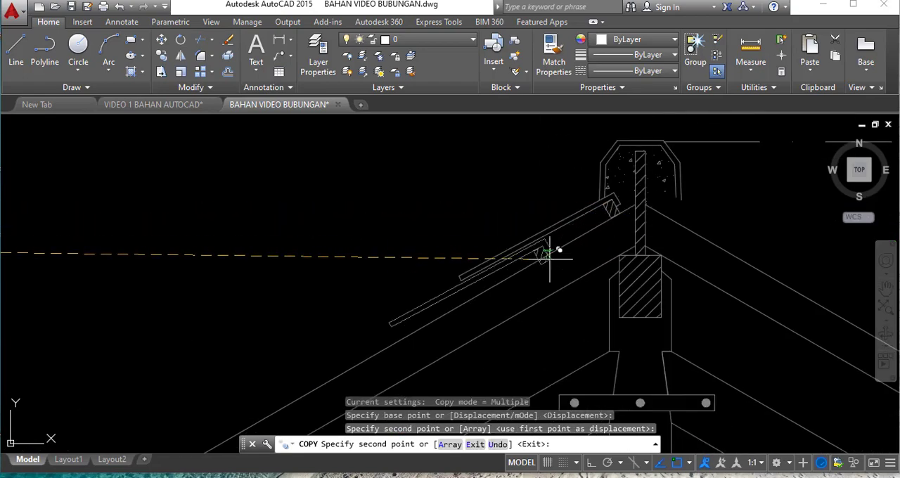
key("Escape")
scroll(784, 187, "down", 5)
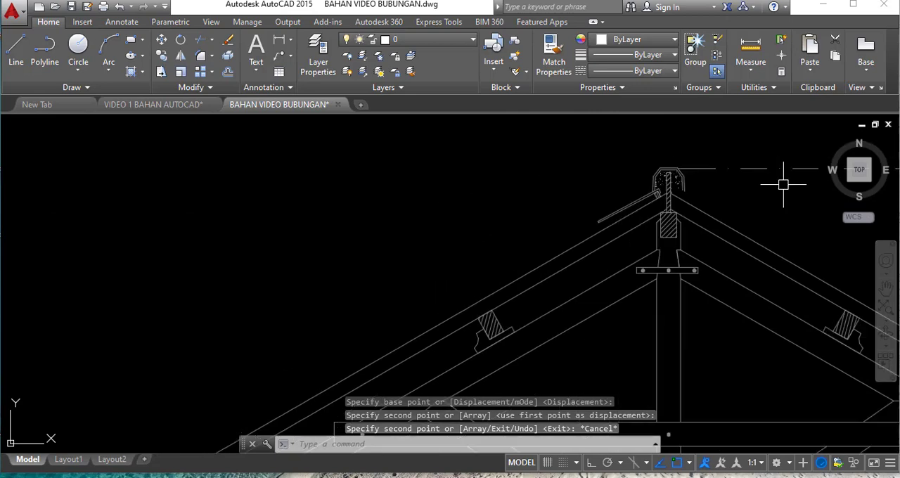
- Stretch the copied roof tile down the section's left slope so that its array reaches past the eave, and deselect it
scroll(653, 233, "up", 4)
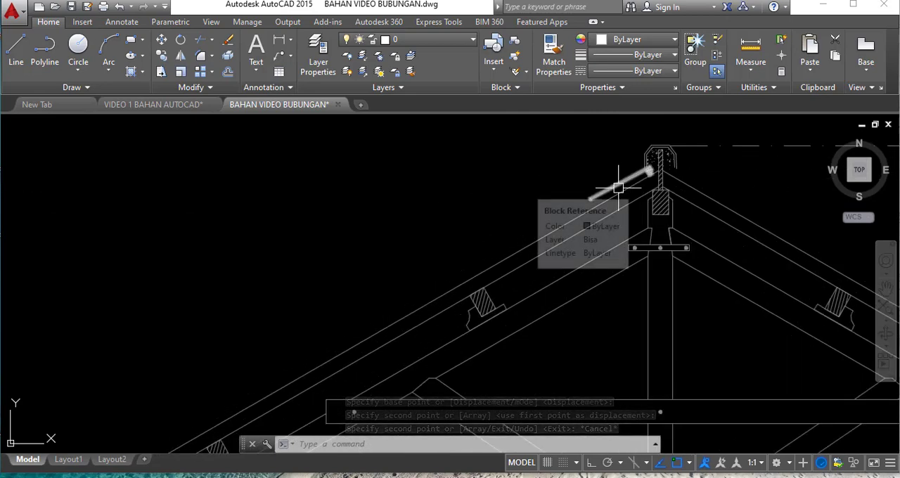
scroll(619, 188, "up", 4)
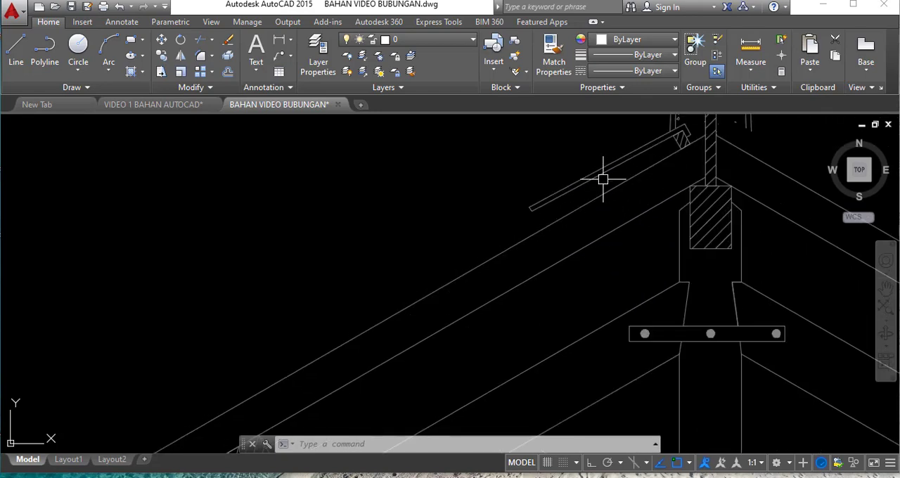
left_click(603, 176)
scroll(492, 224, "up", 2)
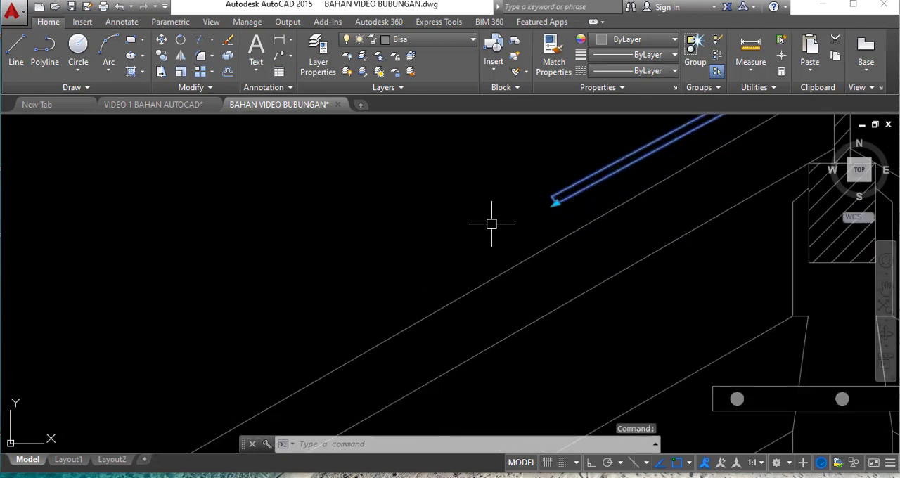
left_click(557, 204)
scroll(589, 189, "down", 4)
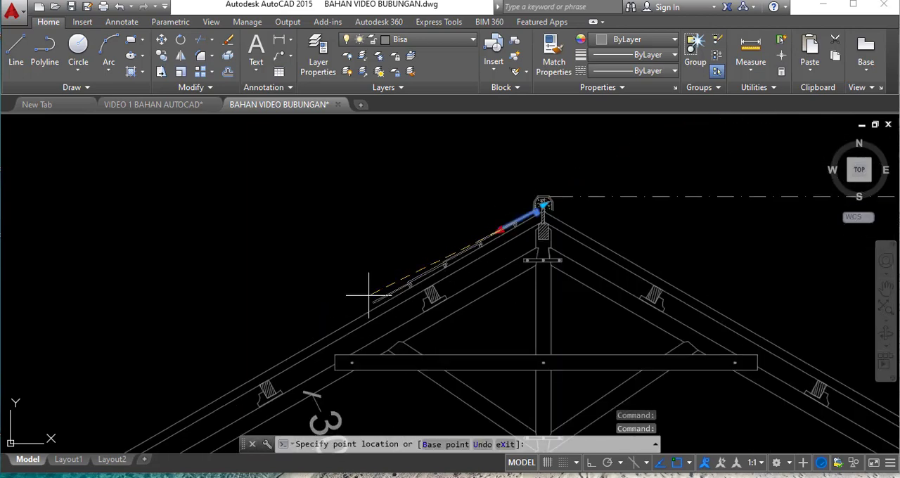
scroll(303, 324, "down", 2)
scroll(303, 324, "down", 4)
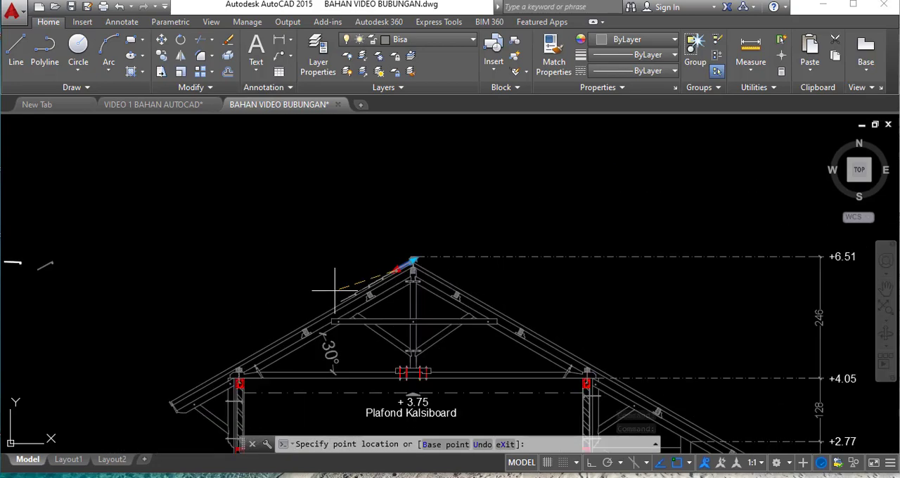
scroll(225, 345, "up", 4)
scroll(251, 312, "down", 2)
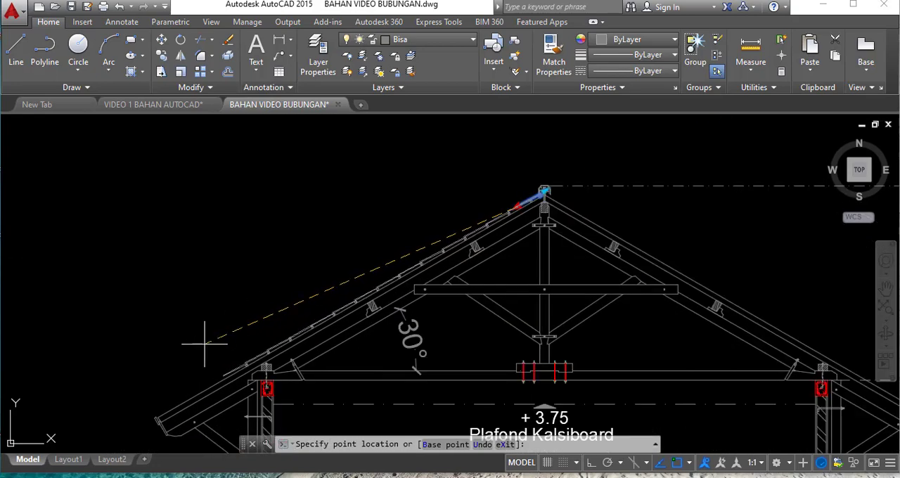
left_click(114, 377)
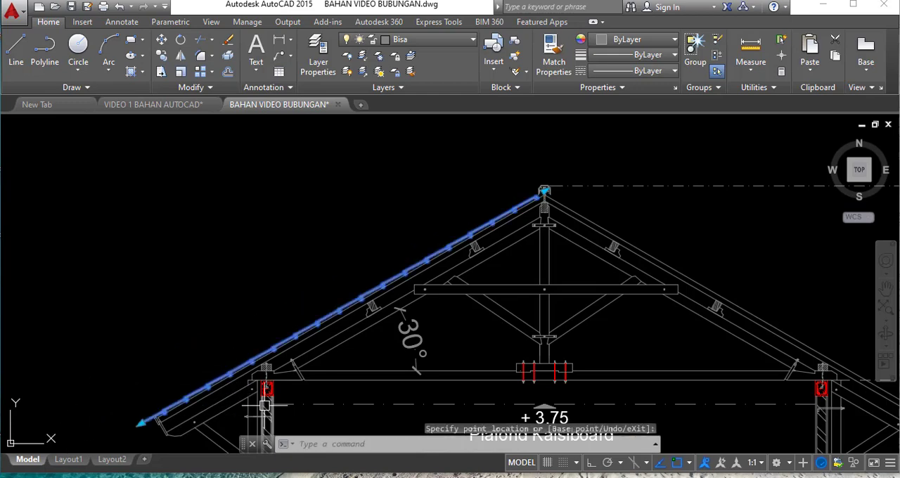
scroll(282, 366, "up", 2)
scroll(360, 237, "up", 3)
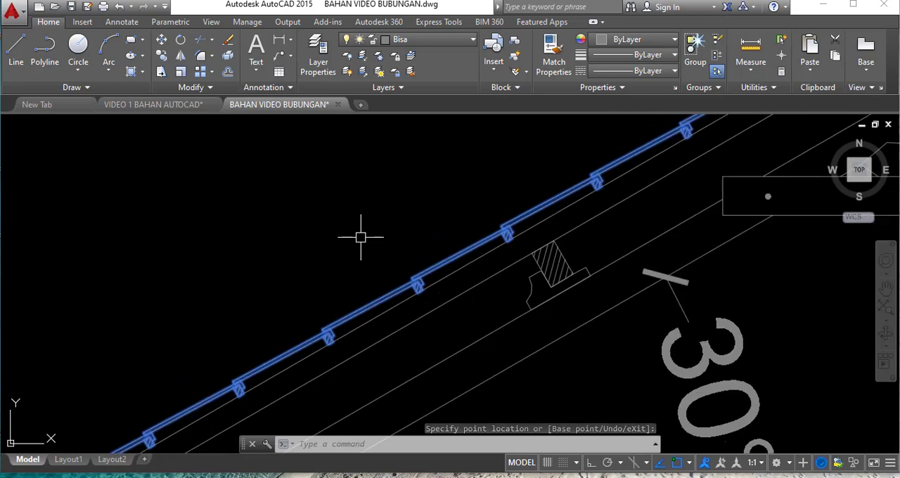
scroll(362, 247, "down", 2)
key("Escape")
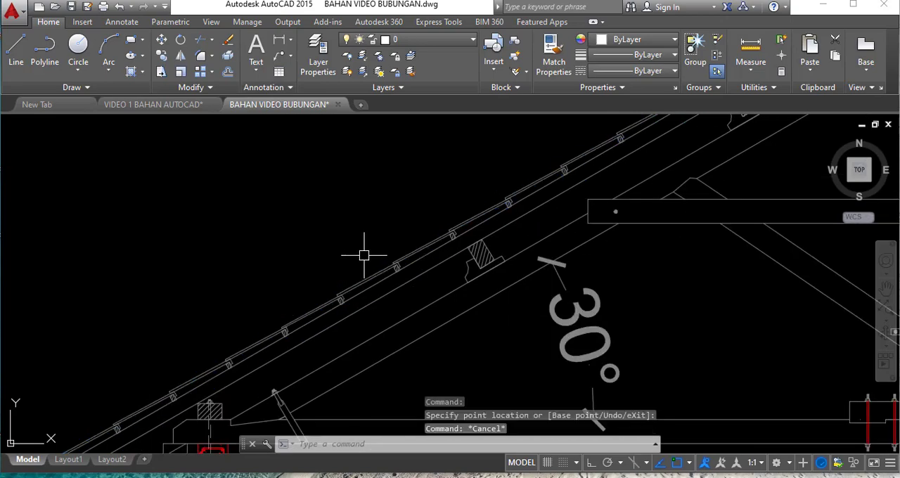
- Examine how the roof-tile row sits along the left slope and how its top tile meets the ridge cap
scroll(597, 176, "down", 2)
scroll(542, 176, "up", 1)
scroll(583, 145, "down", 1)
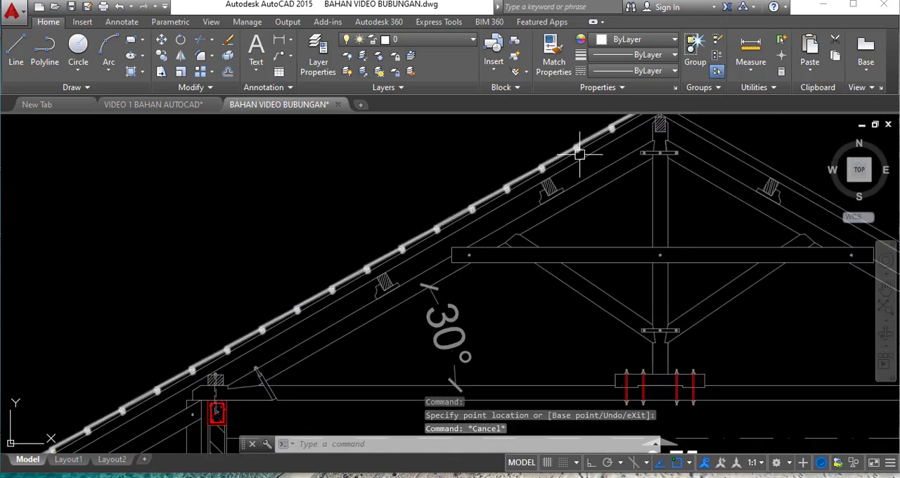
scroll(517, 212, "up", 3)
scroll(482, 197, "up", 2)
scroll(577, 209, "down", 4)
scroll(539, 204, "up", 2)
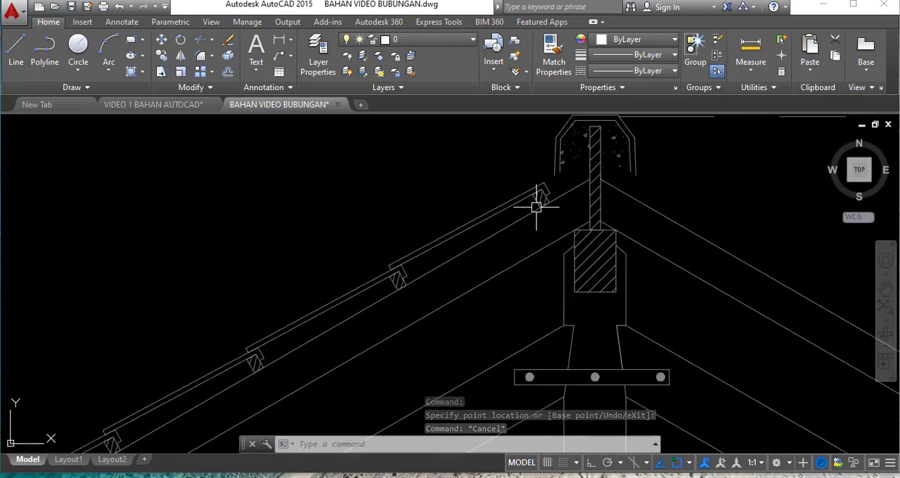
scroll(585, 192, "down", 2)
scroll(587, 169, "down", 1)
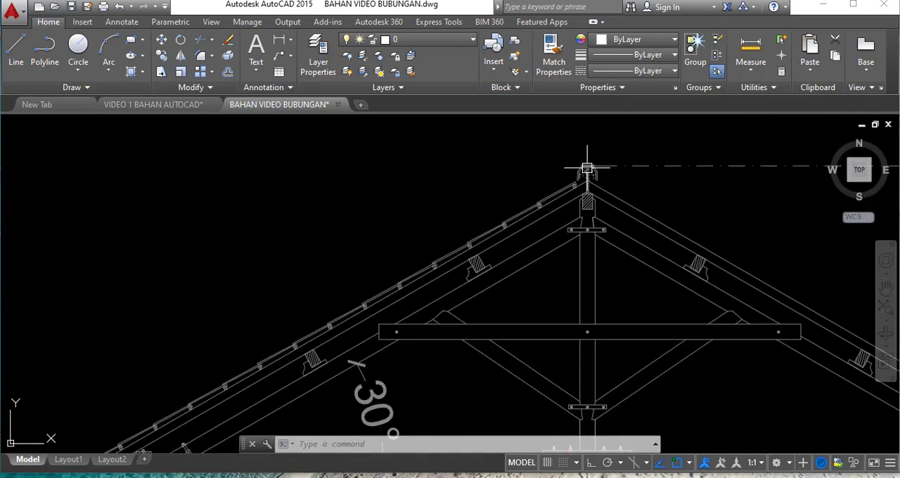
- Move the roof-tile row up along the left slope by its top tile's upper corner until that tile tucks under the ridge cap
scroll(480, 241, "down", 1)
scroll(527, 195, "up", 2)
scroll(569, 201, "up", 2)
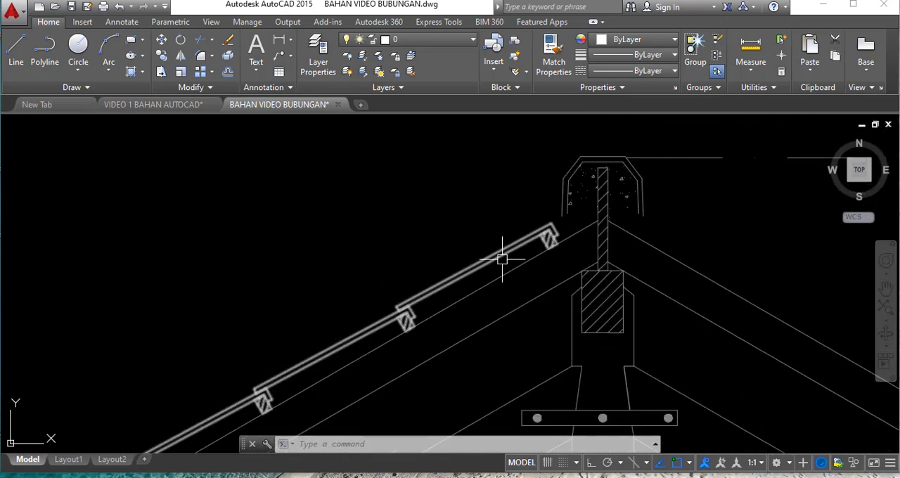
type("m")
key("Return")
left_click(522, 239)
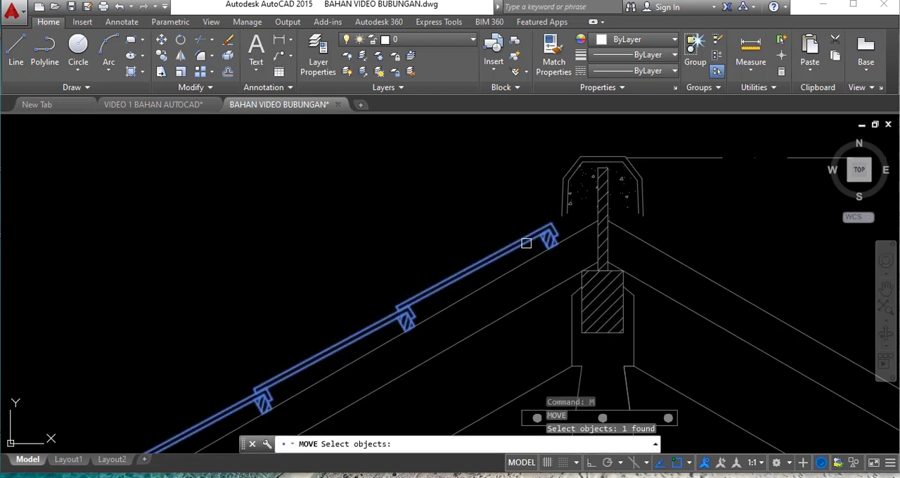
key("Return")
scroll(560, 222, "up", 2)
left_click(526, 213)
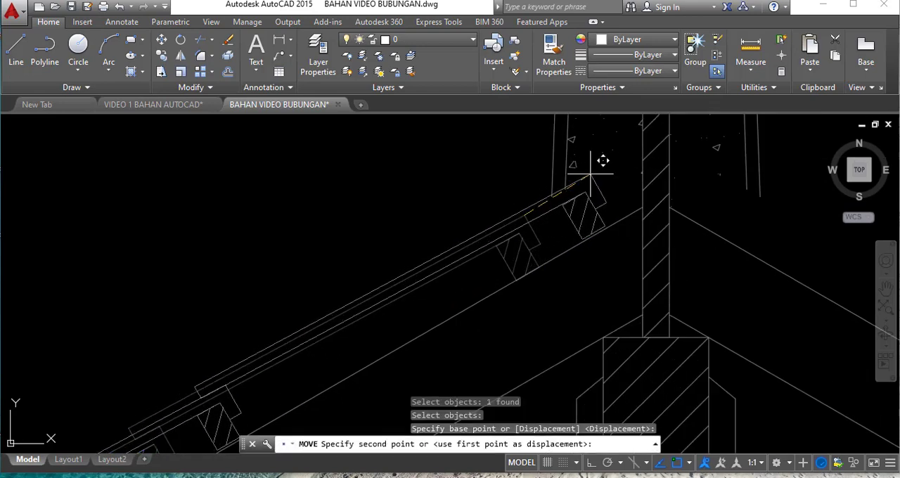
left_click(597, 176)
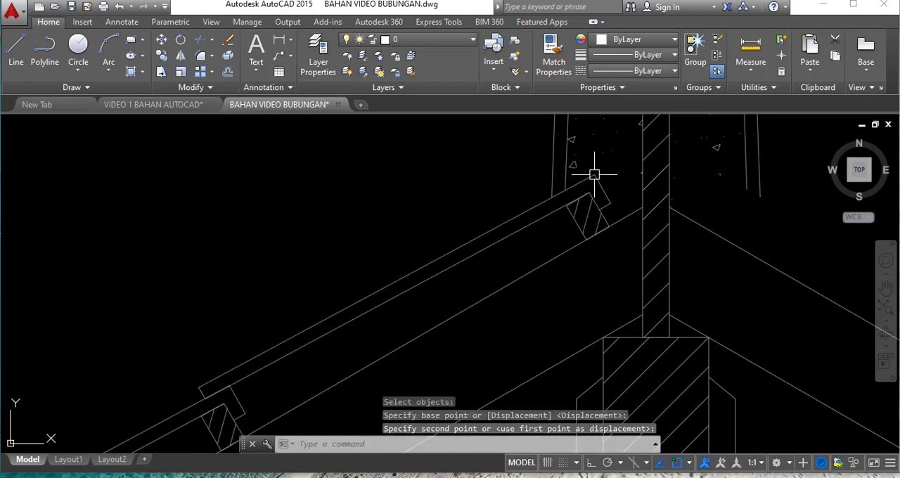
- Examine the moved roof-tile row from the eave overhang up to the ridge cap
scroll(729, 121, "down", 2)
scroll(569, 235, "down", 5)
scroll(488, 255, "up", 3)
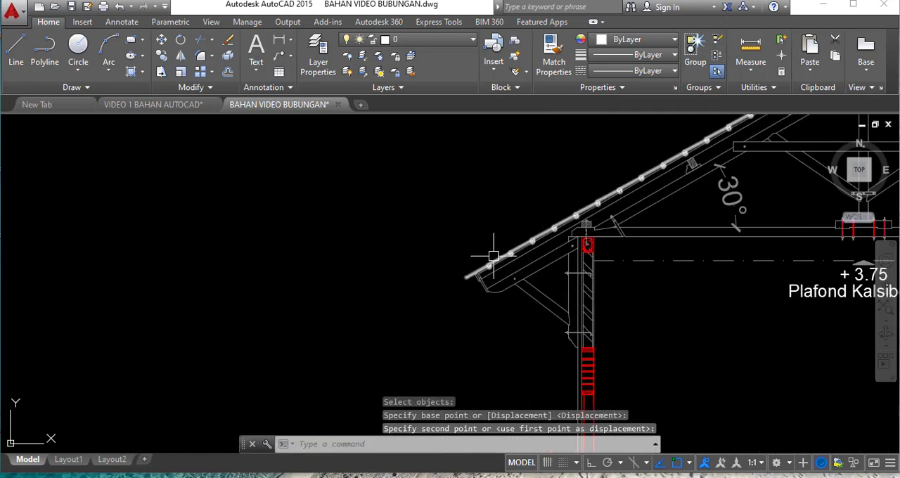
scroll(477, 280, "down", 1)
scroll(477, 280, "up", 5)
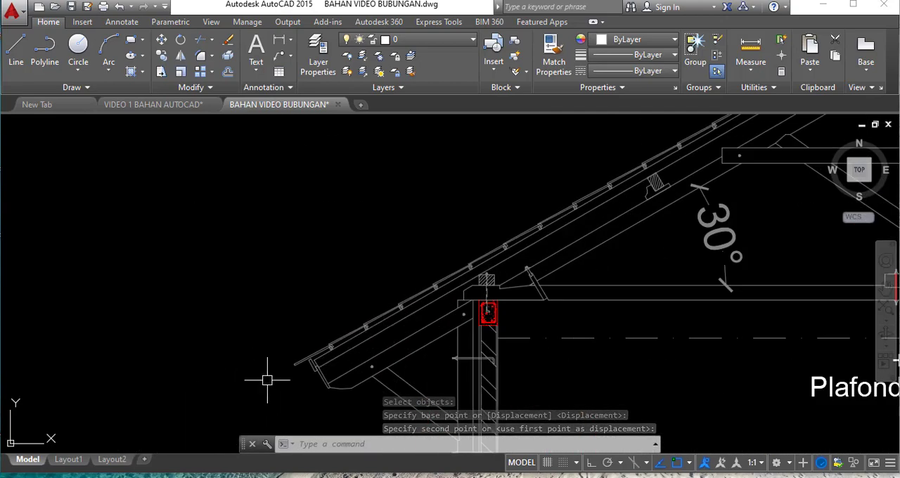
scroll(267, 380, "down", 2)
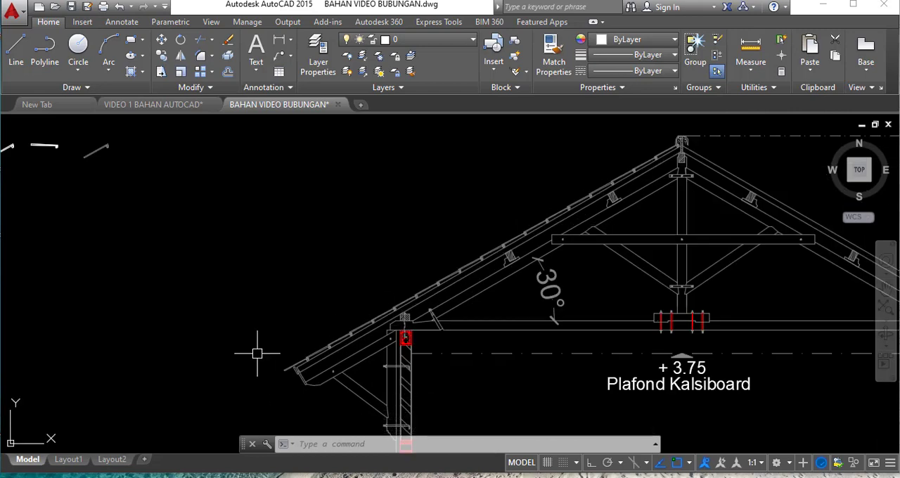
scroll(686, 138, "up", 3)
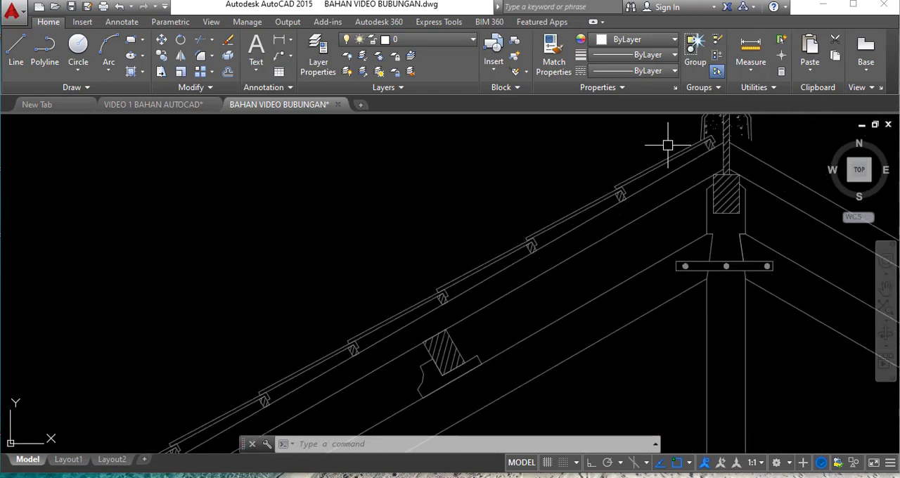
scroll(668, 145, "down", 3)
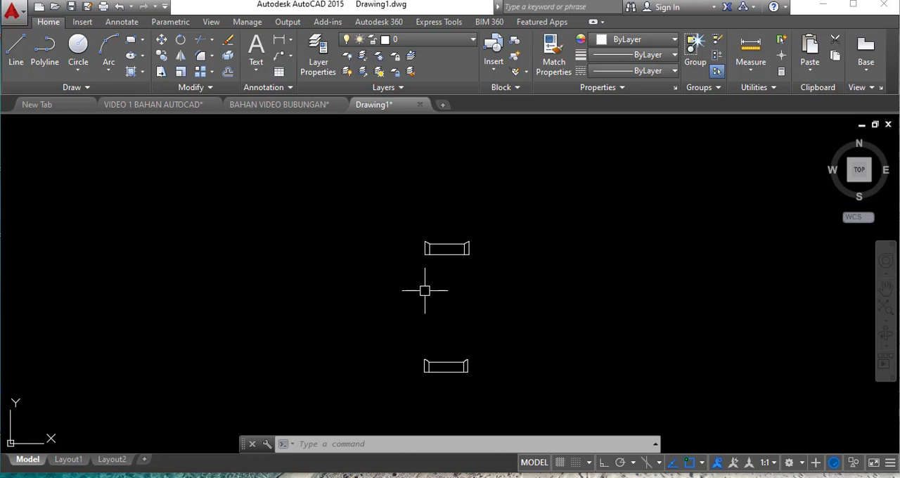
- Begin a block definition named BUBUNGAN 1 with its base point at the midpoint of the upper ridge tile's left edge
type("B")
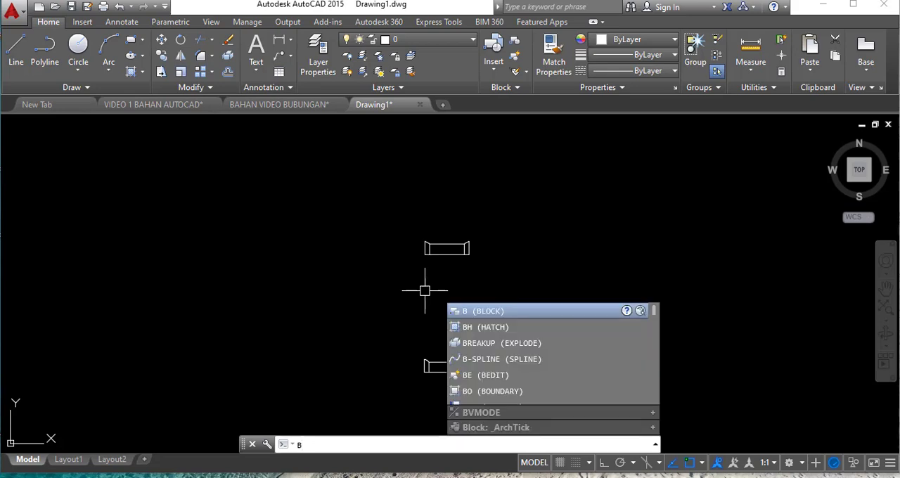
key("Return")
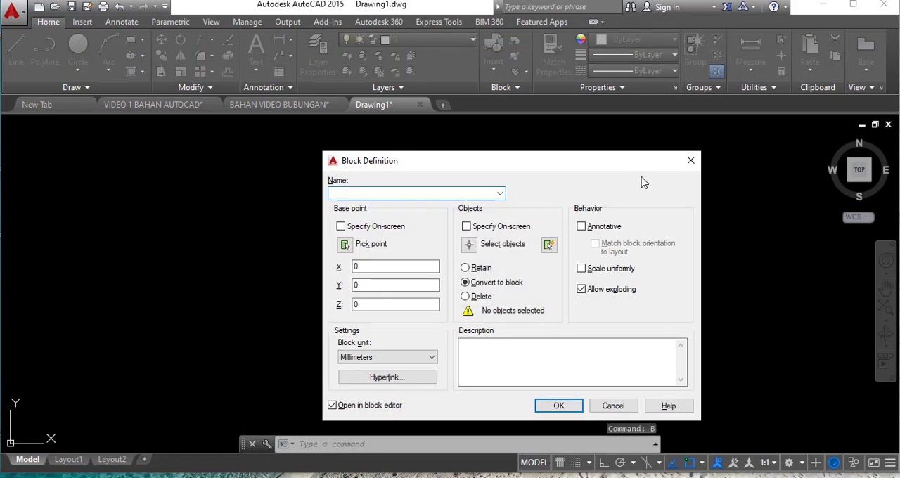
type("BU")
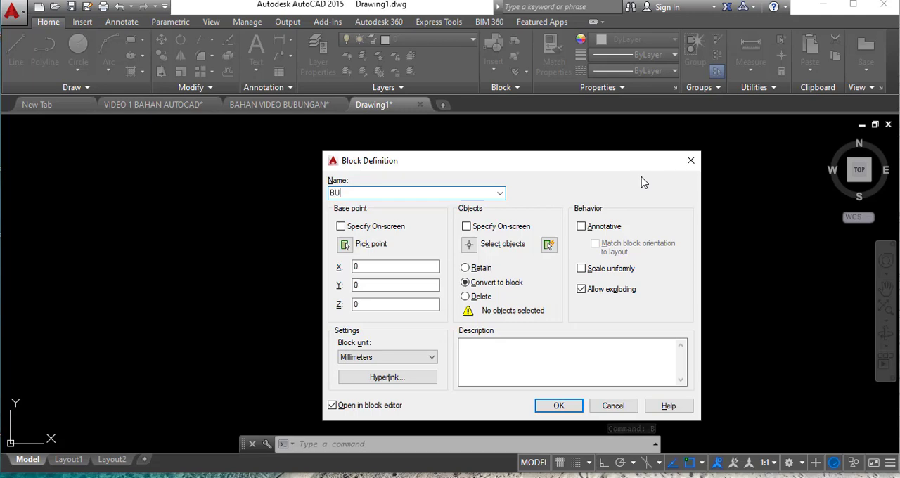
type("BUNGAN 1")
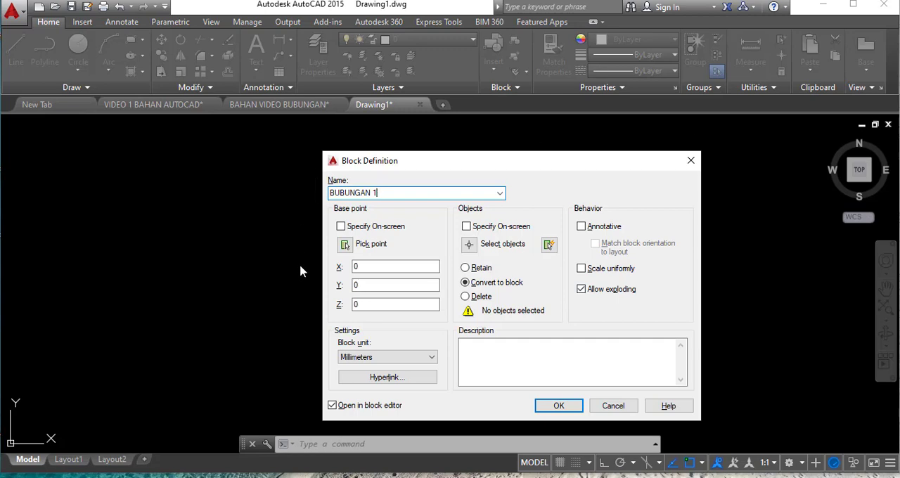
left_click(346, 248)
scroll(408, 255, "up", 4)
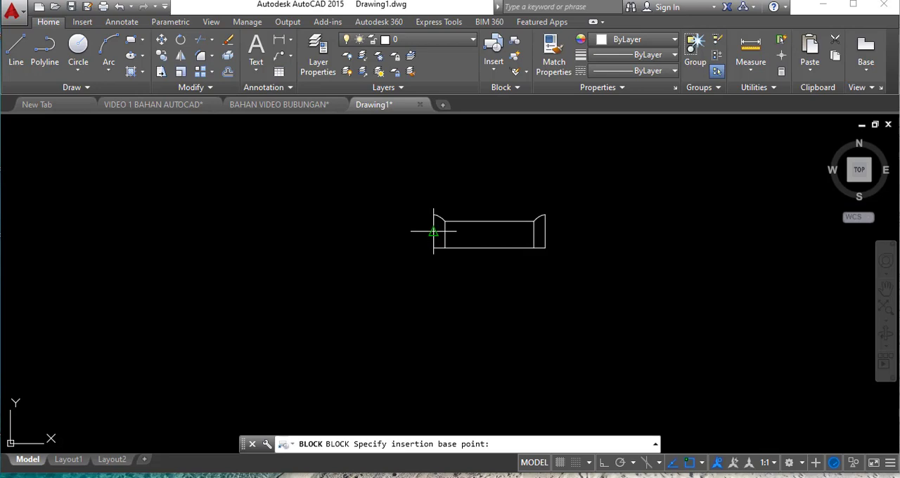
left_click(434, 232)
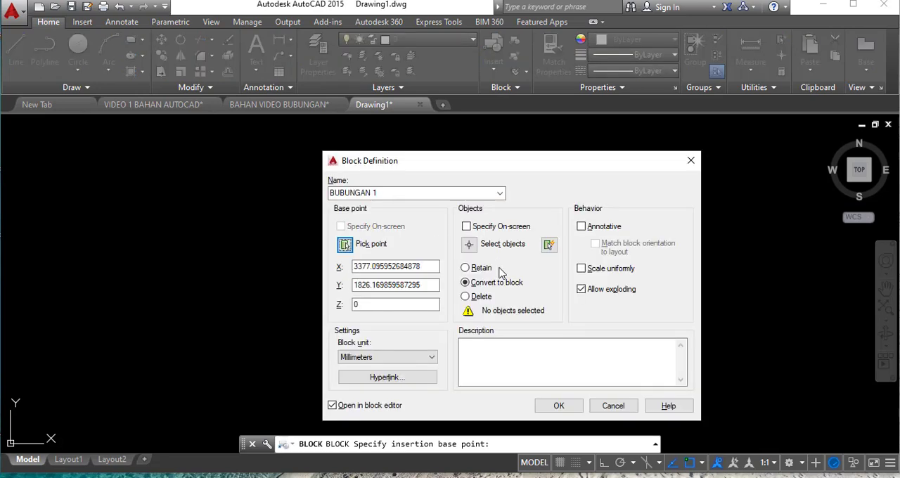
- Include all of the upper ridge tile's geometry in the BUBUNGAN 1 block and create it, opening it in the block editor
left_click(470, 244)
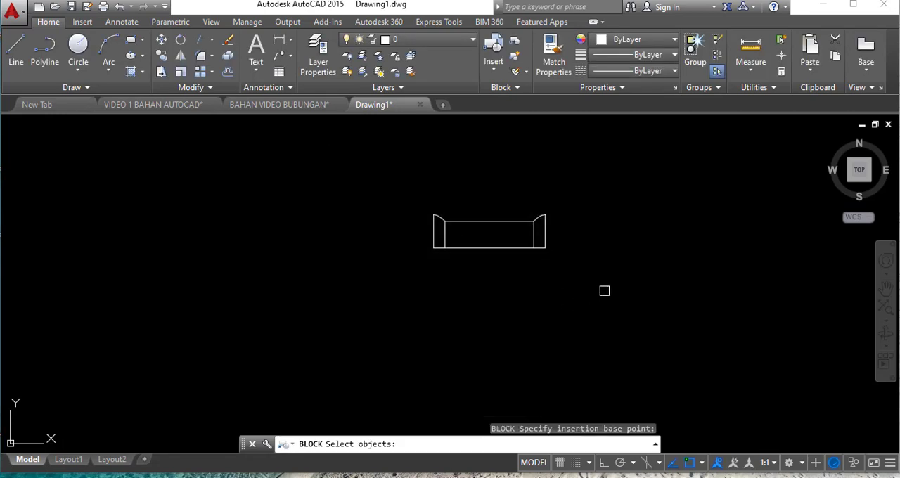
left_click(605, 291)
left_click(381, 181)
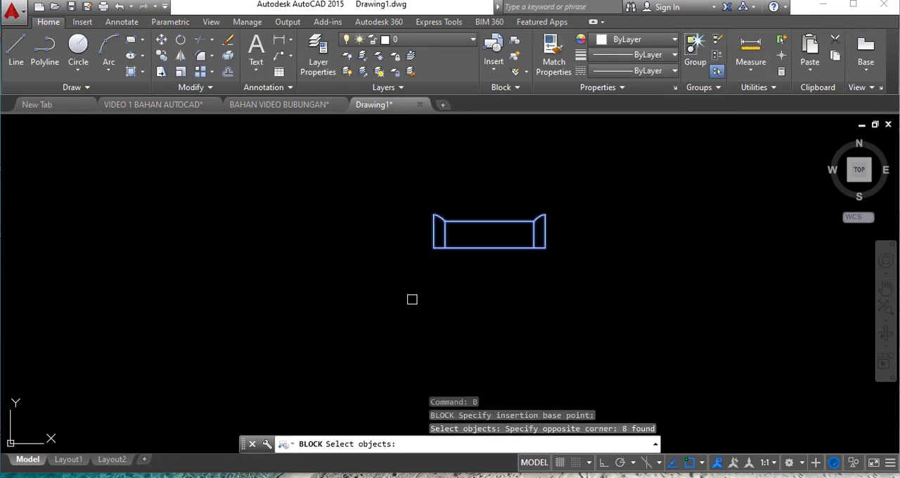
key("Return")
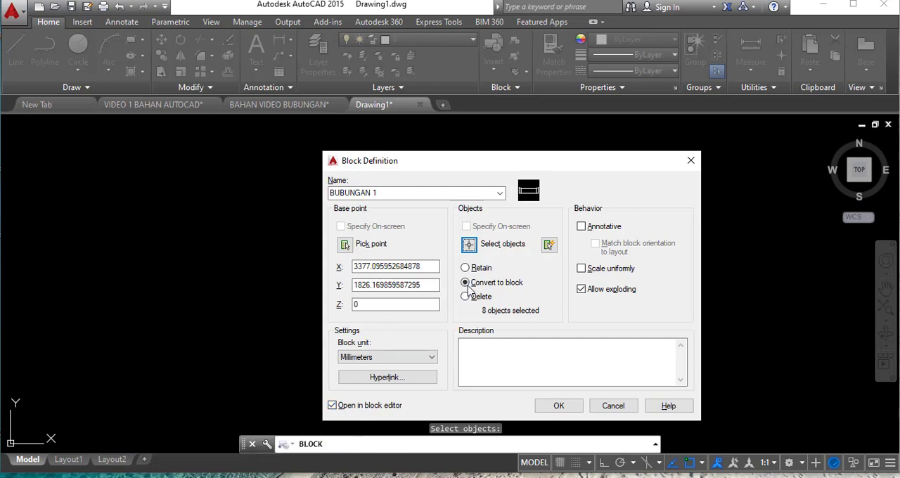
left_click(558, 406)
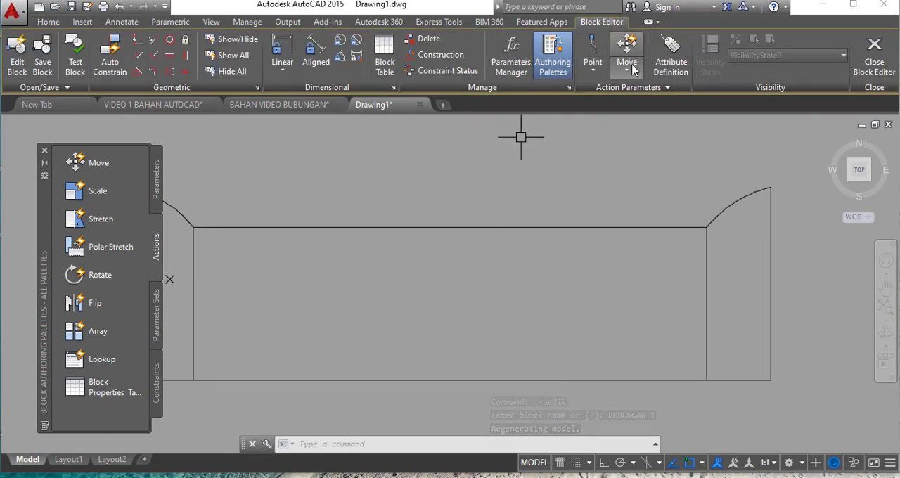
- Add a linear parameter between the midpoints of the tile's left and right edges, with its label below the tile
scroll(706, 218, "down", 1)
scroll(601, 225, "up", 1)
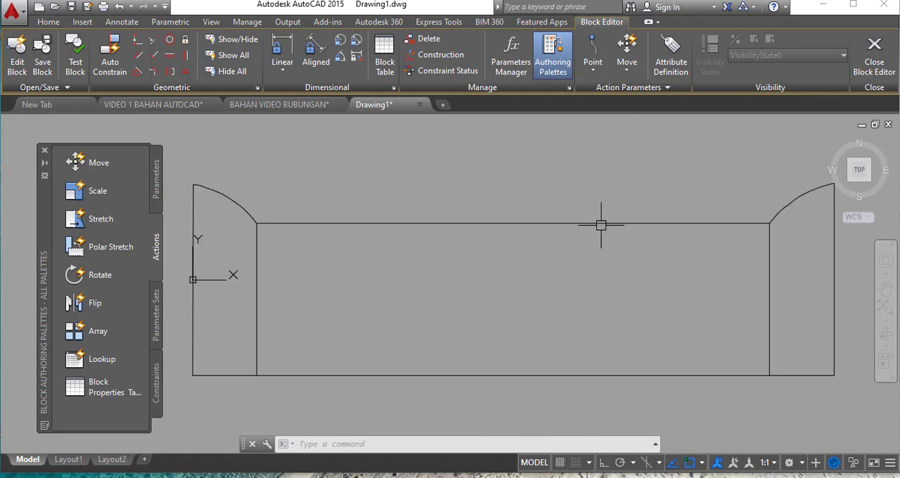
scroll(601, 226, "down", 1)
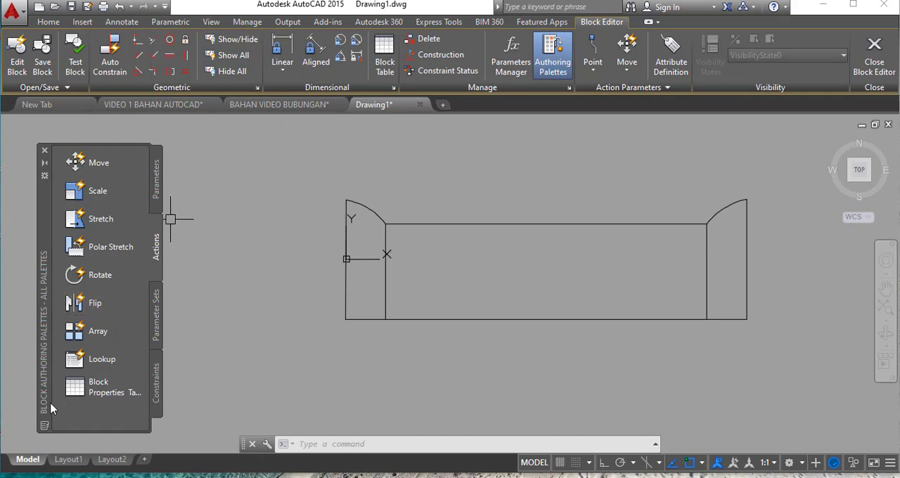
left_click(157, 179)
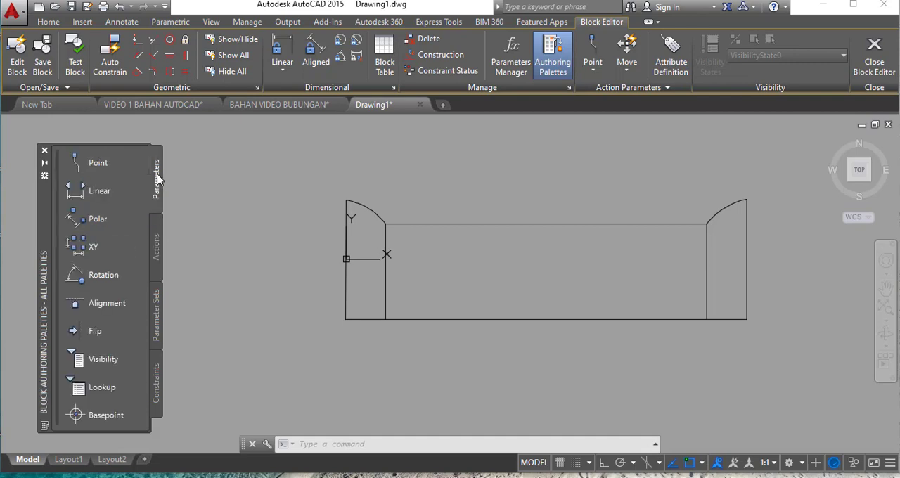
left_click(99, 190)
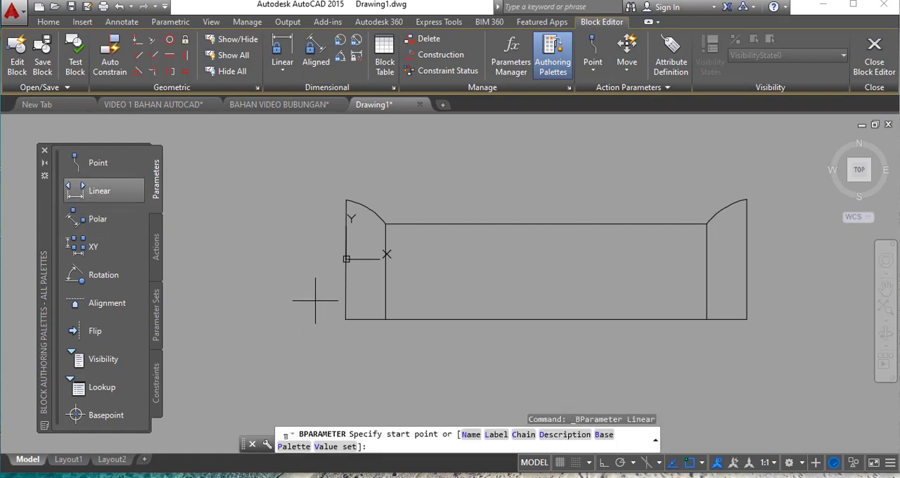
left_click(346, 259)
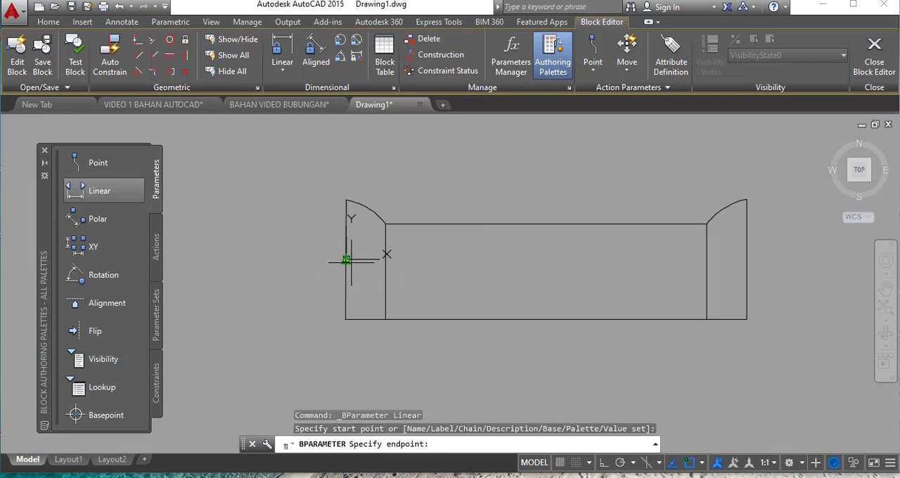
left_click(747, 260)
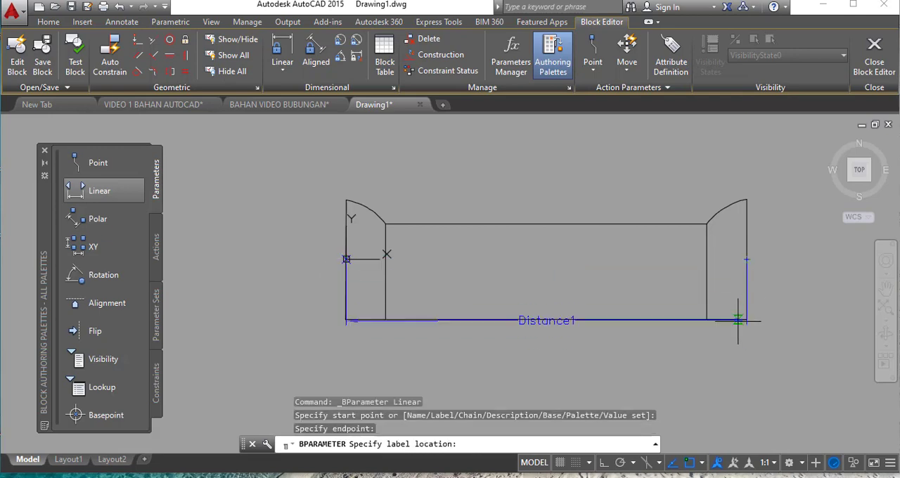
left_click(739, 350)
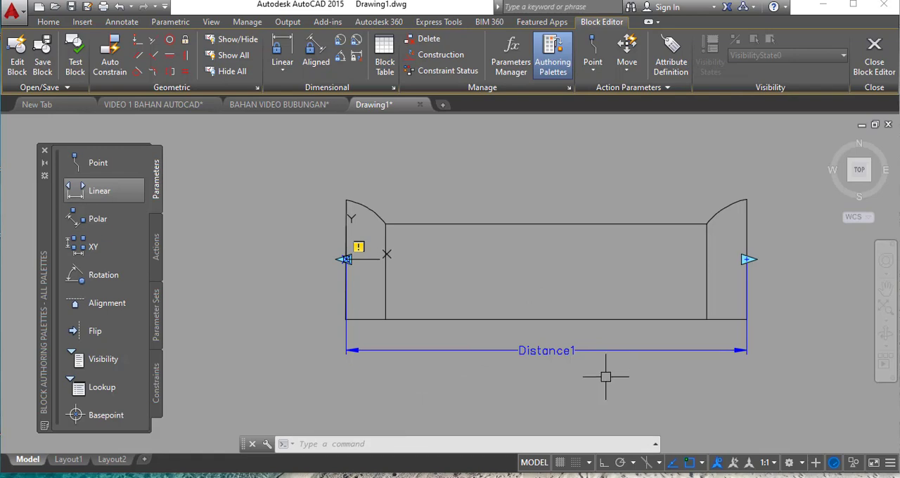
- Attach an Array action to the linear parameter, covering the whole tile and its parameter, with column spacing equal to the tile's width
left_click(156, 250)
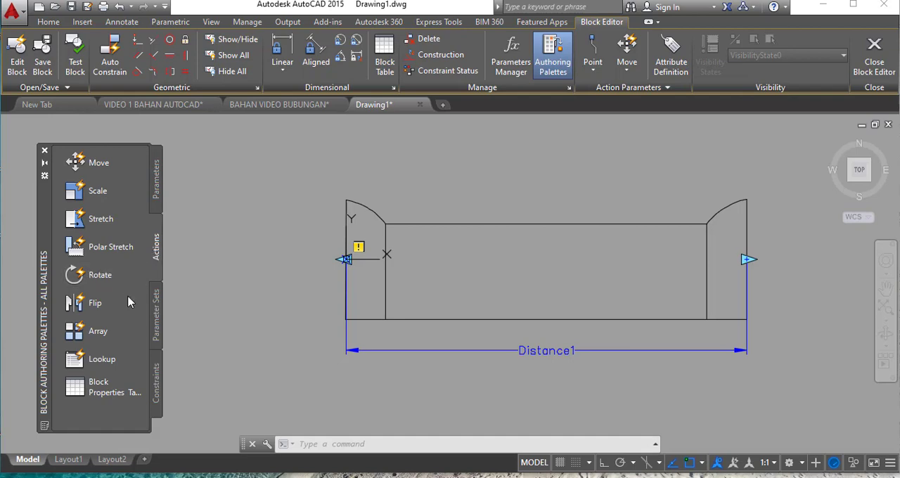
left_click(98, 331)
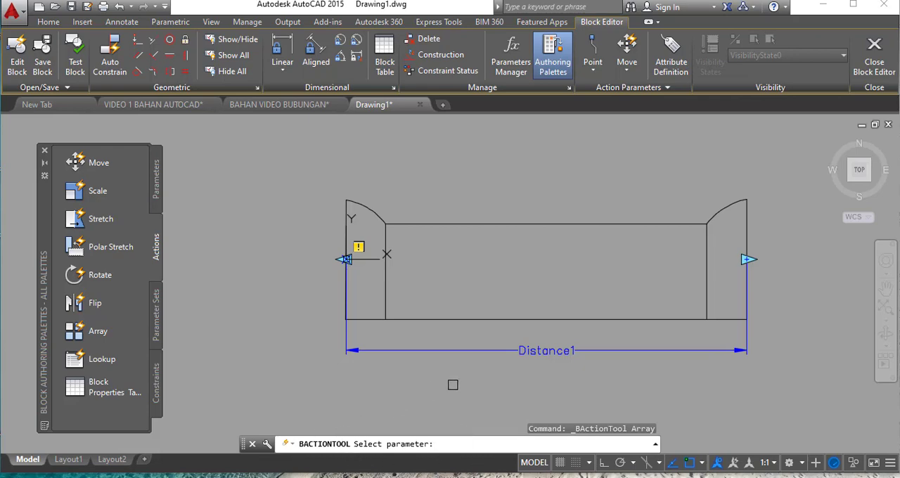
left_click(535, 353)
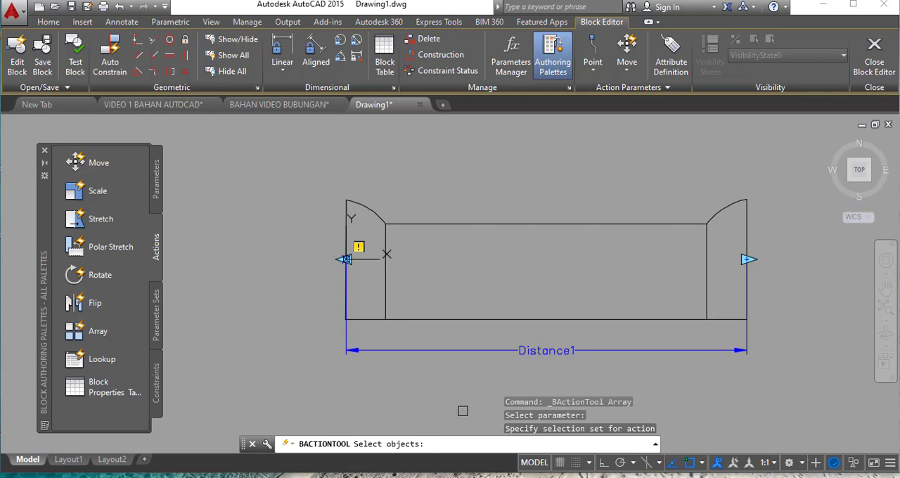
left_click(792, 378)
left_click(300, 180)
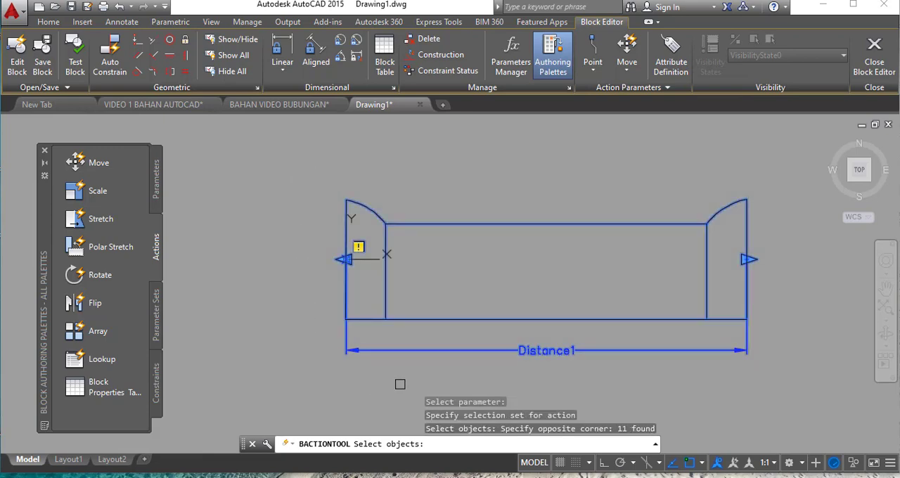
key("Return")
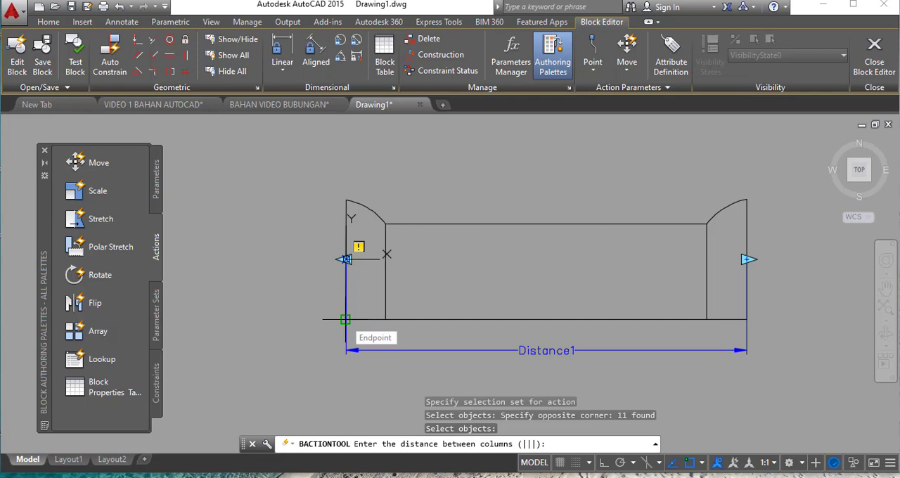
left_click(346, 260)
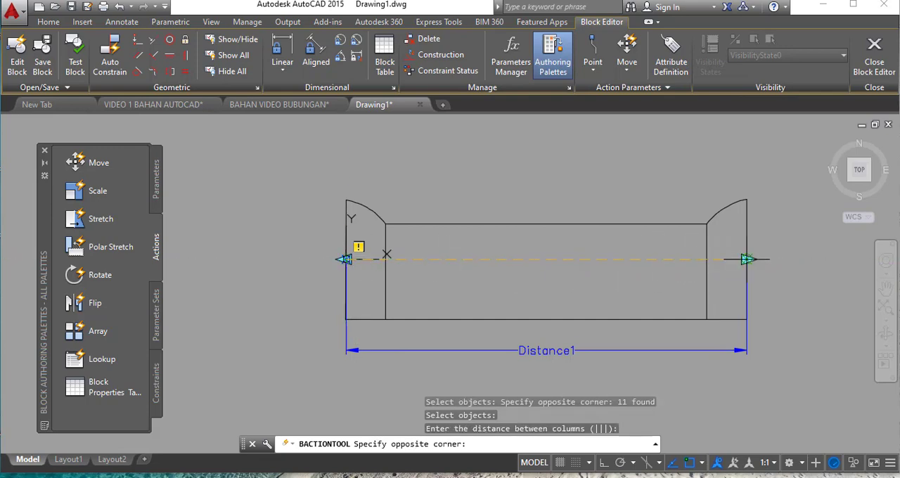
left_click(747, 260)
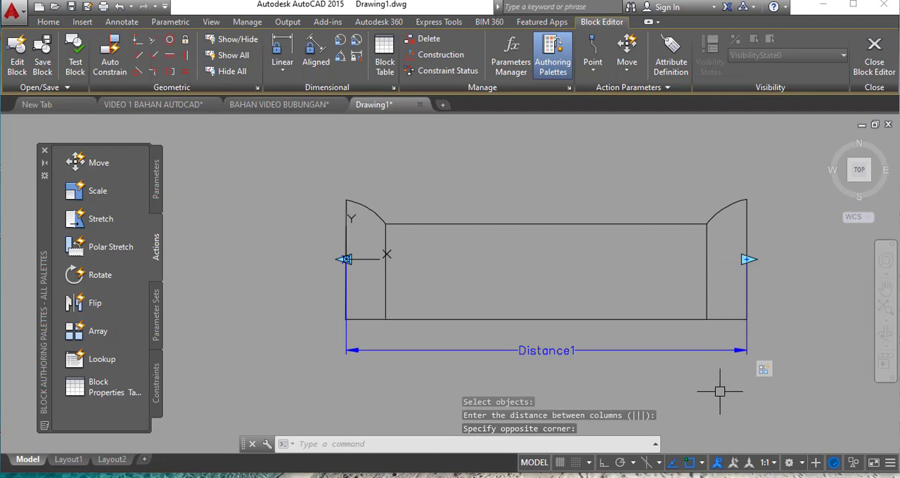
- Close the block editor and save the changes to BUBUNGAN 1
key("Return")
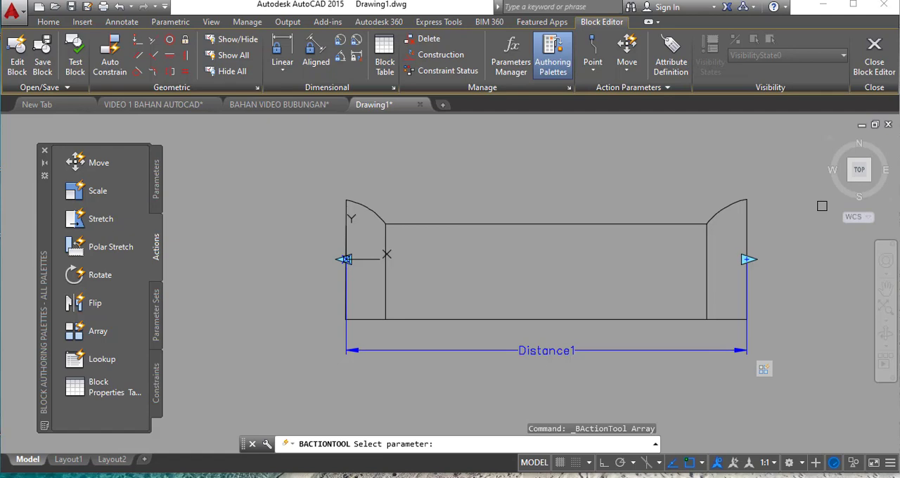
left_click(881, 71)
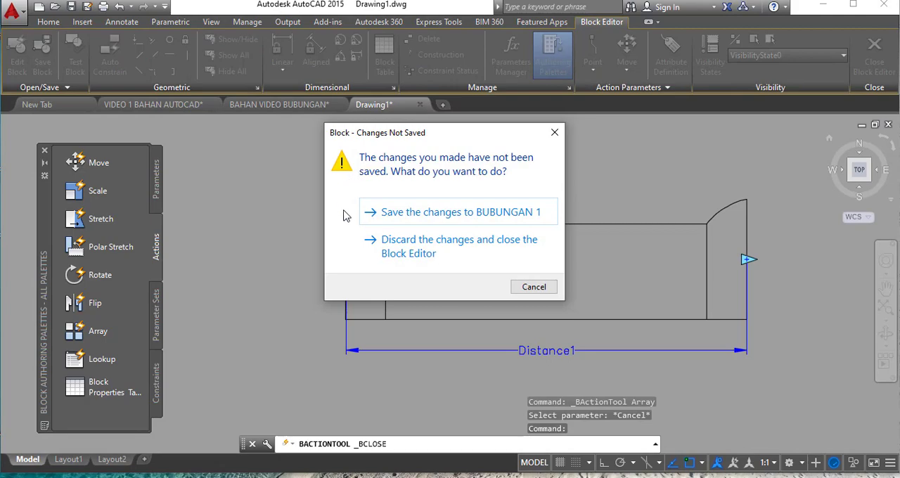
left_click(449, 220)
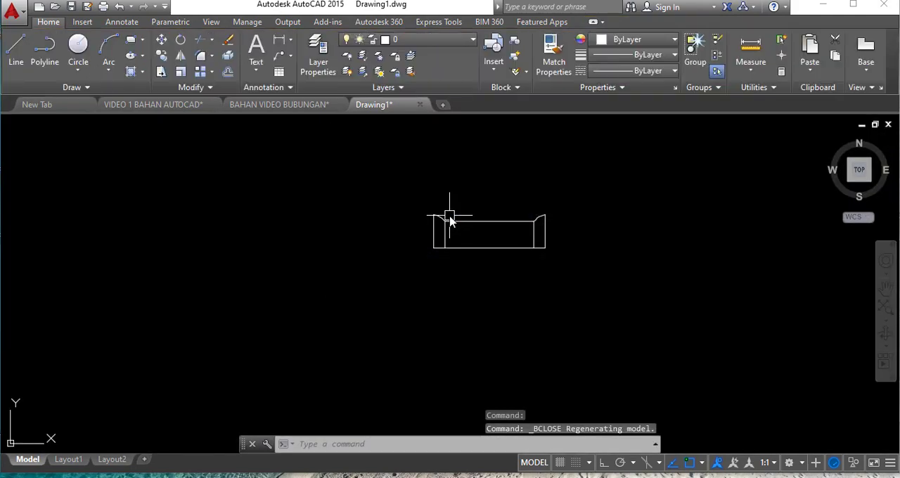
- Test the ridge-tile block by stretching its right end out to a row of three tiles, and shrink it back to one tile
scroll(362, 277, "down", 5)
scroll(408, 286, "up", 5)
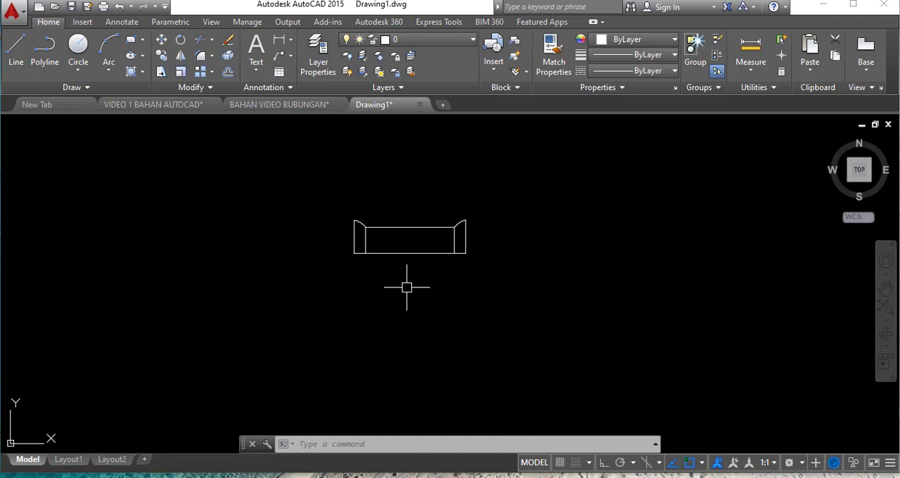
left_click(404, 254)
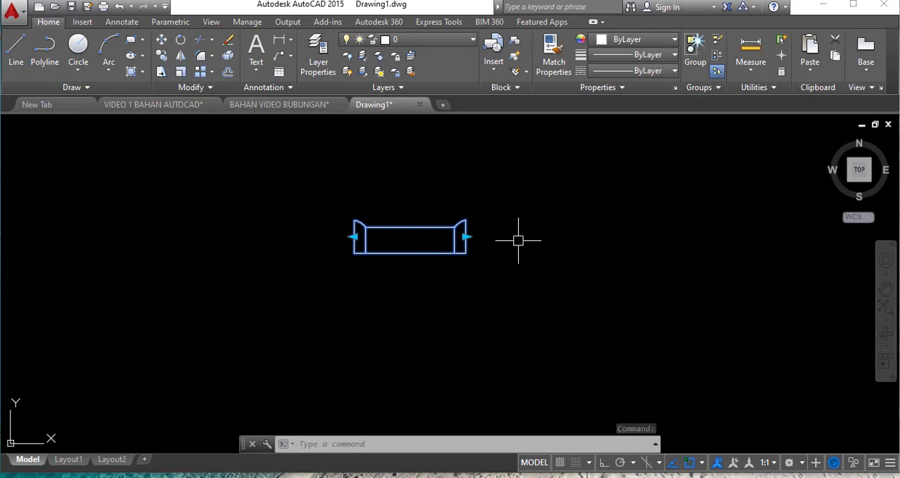
scroll(464, 247, "up", 2)
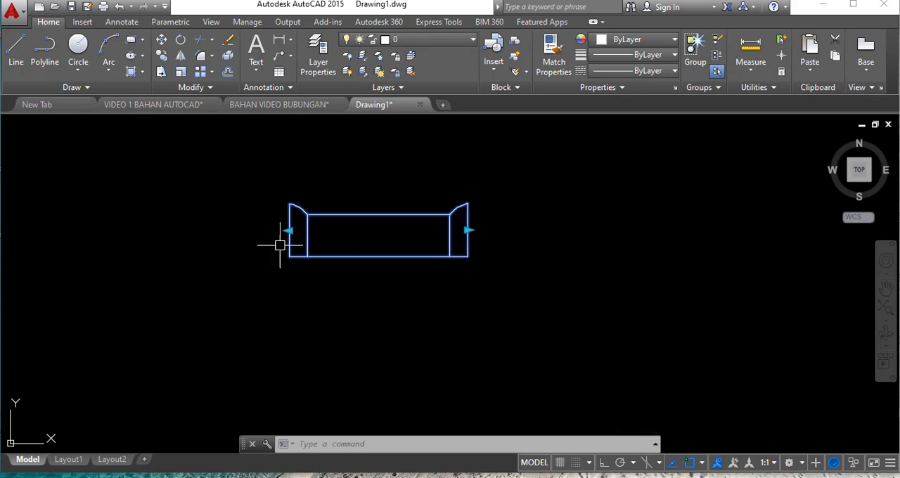
left_click(468, 230)
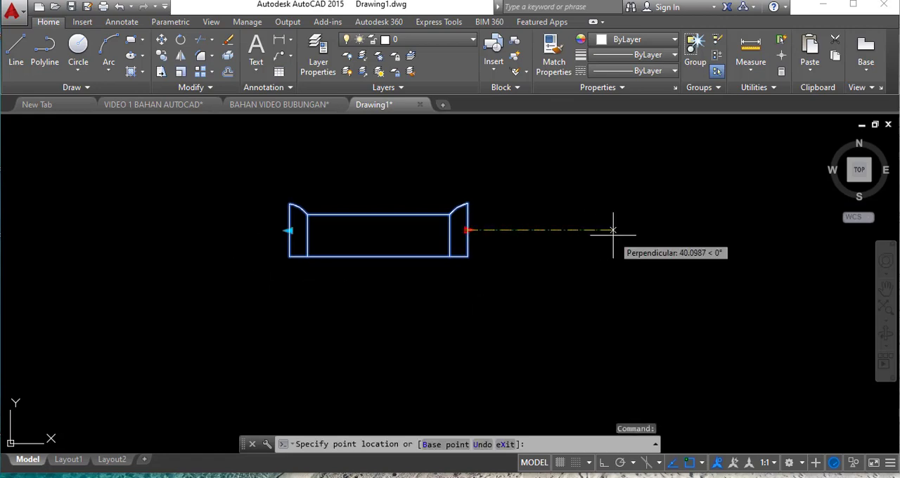
scroll(558, 228, "down", 2)
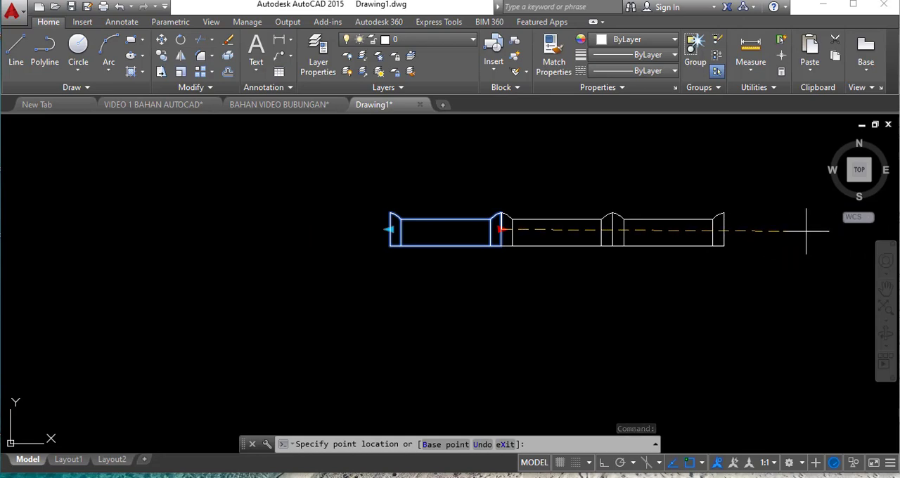
left_click(805, 232)
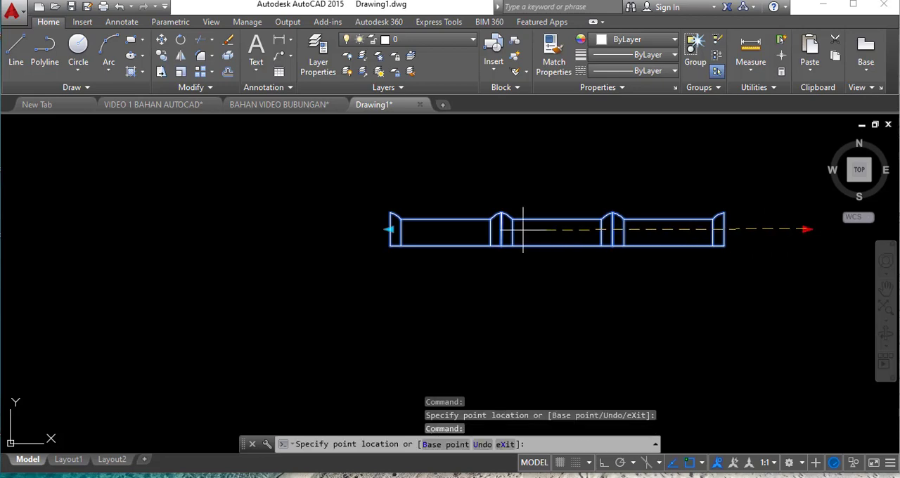
left_click(501, 229)
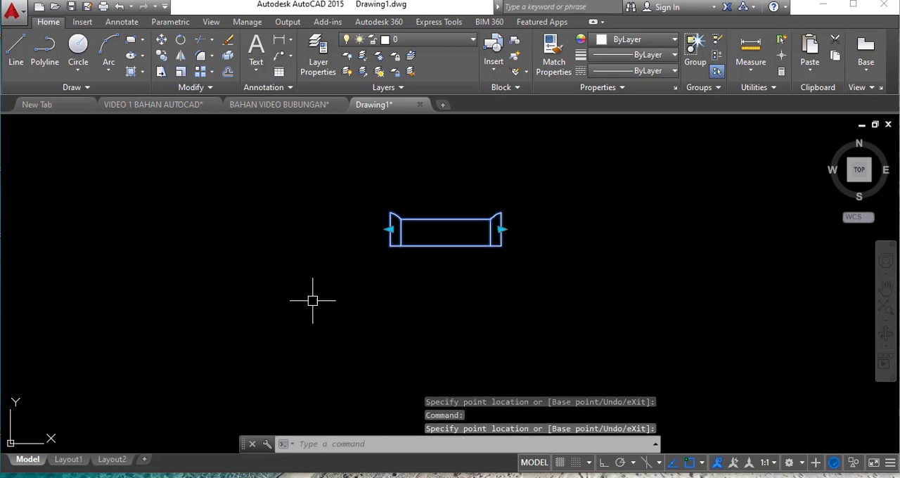
- Test the upper ridge-tile block by stretching its left end out to a row of four tiles, and shrink it back to one tile
left_click(391, 228)
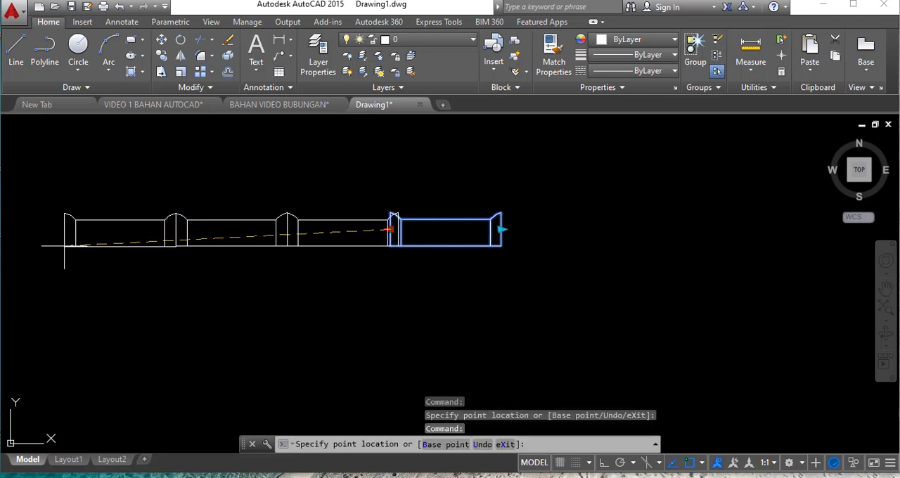
left_click(33, 245)
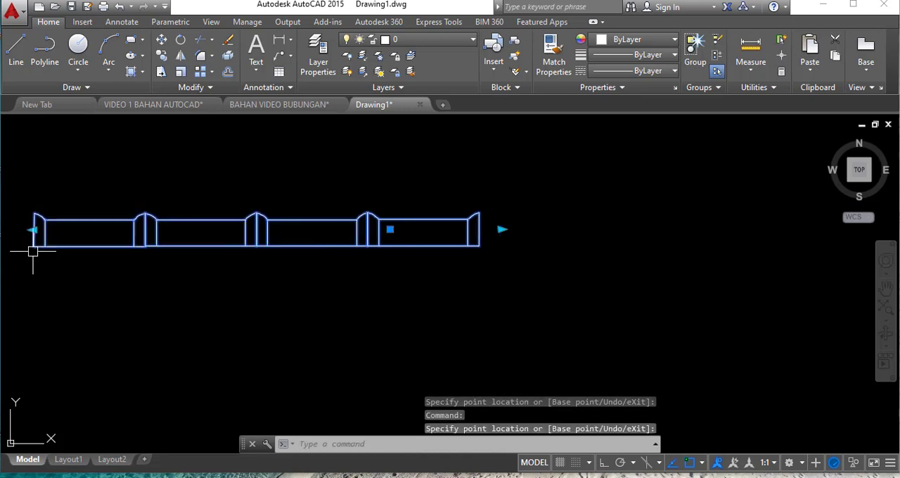
left_click(33, 230)
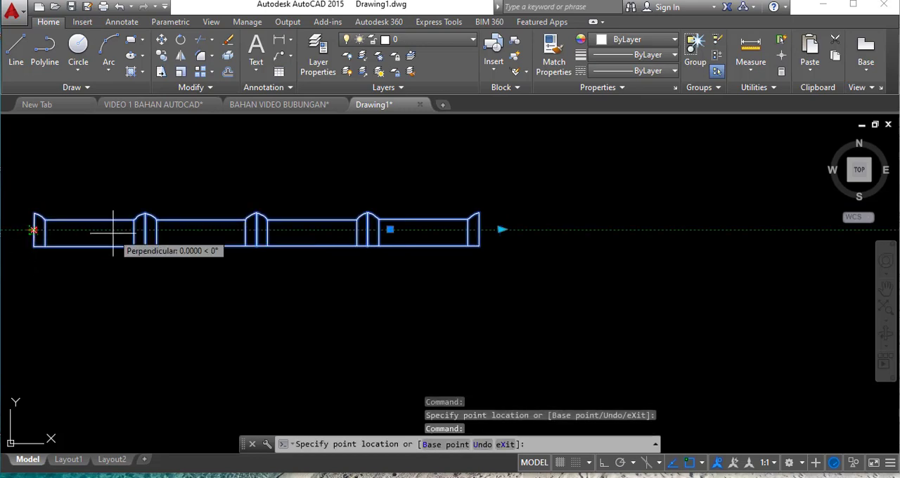
left_click(367, 229)
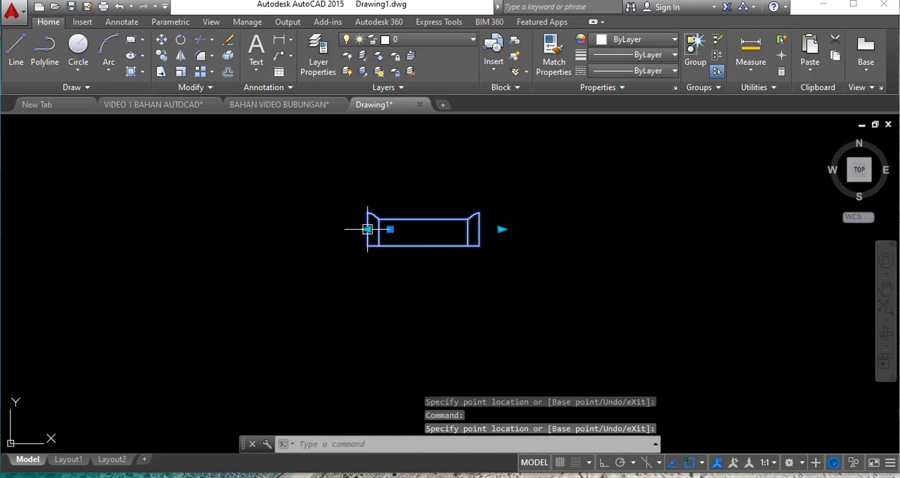
- Start a new block definition named BUBUNGAN with its base point at the midpoint of the lower tile's left edge
scroll(506, 195, "down", 1)
scroll(502, 201, "down", 1)
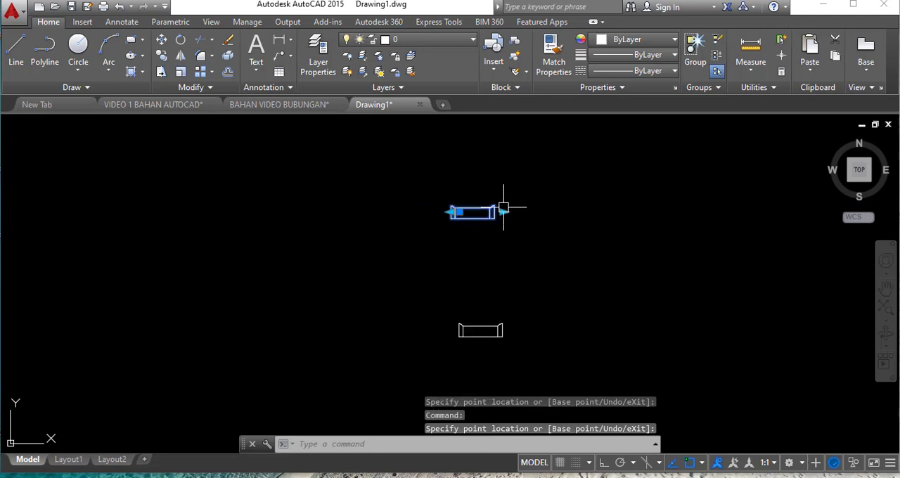
scroll(490, 243, "up", 2)
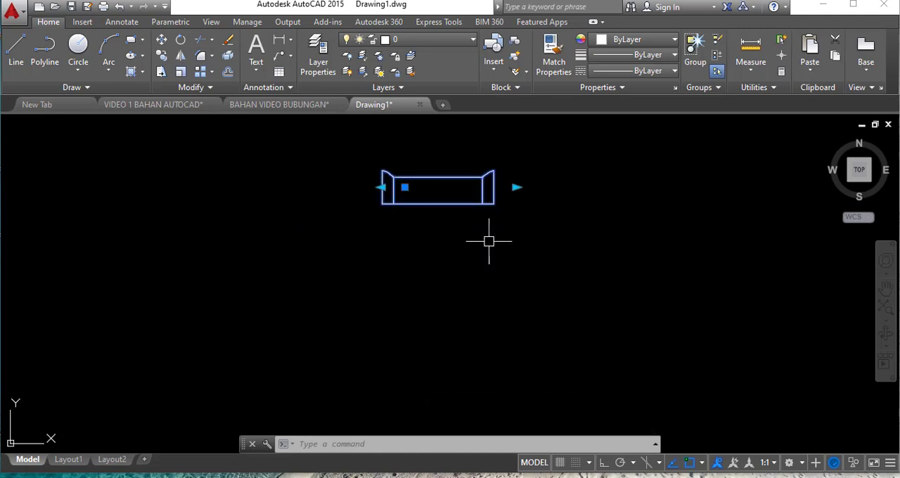
scroll(452, 190, "down", 3)
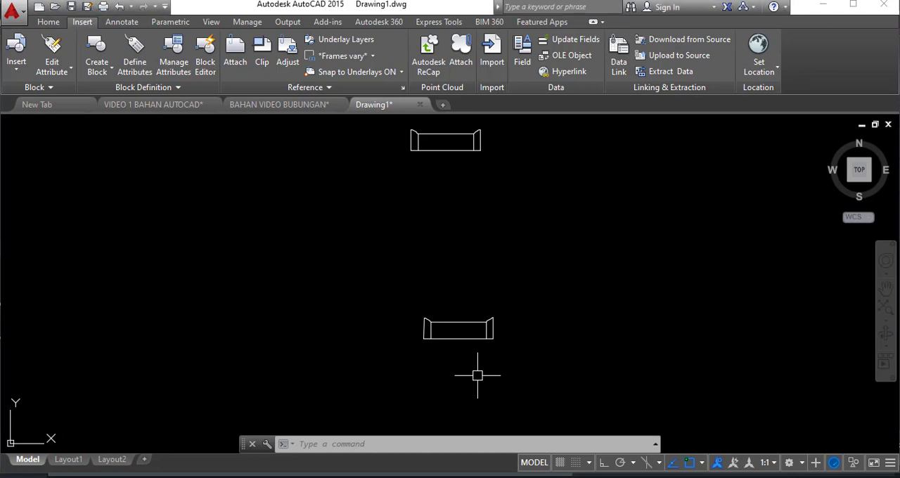
type("B")
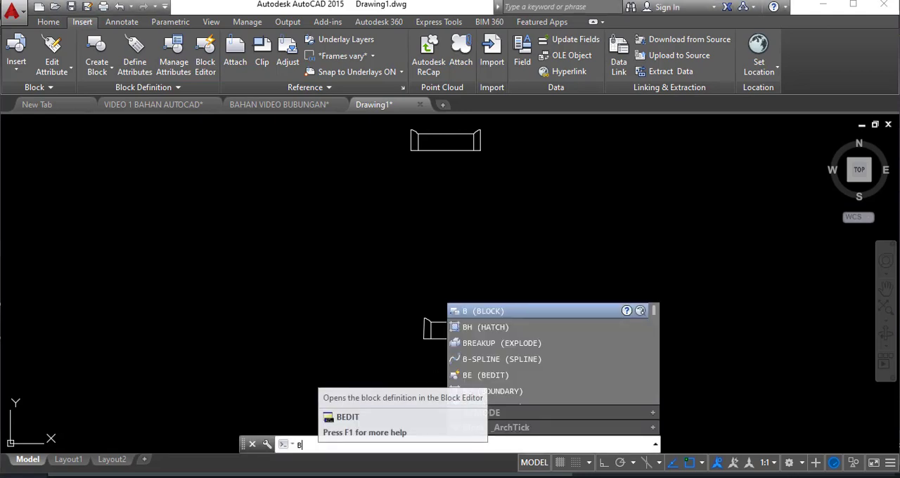
key("Return")
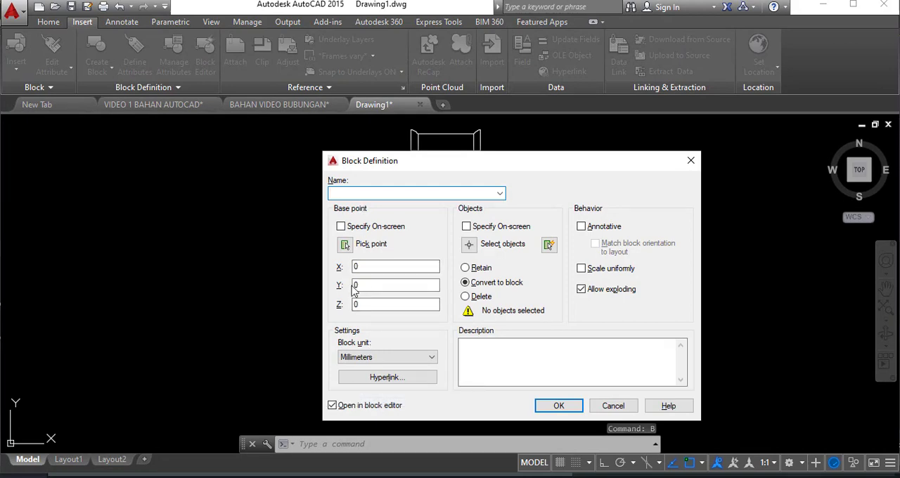
type("BUBUNGAN")
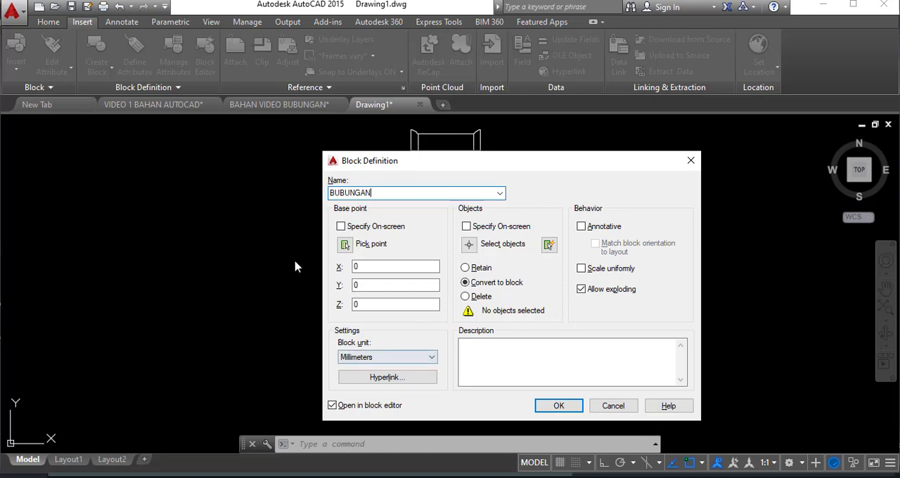
left_click(345, 244)
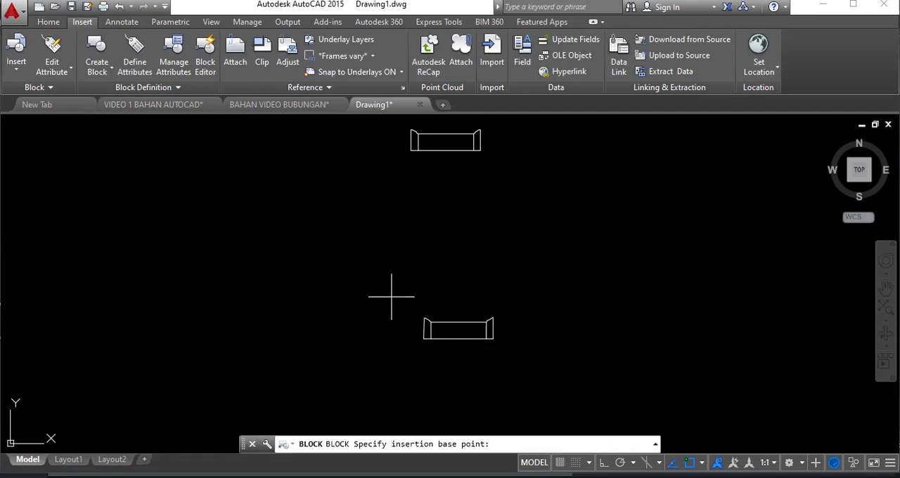
scroll(401, 310, "up", 2)
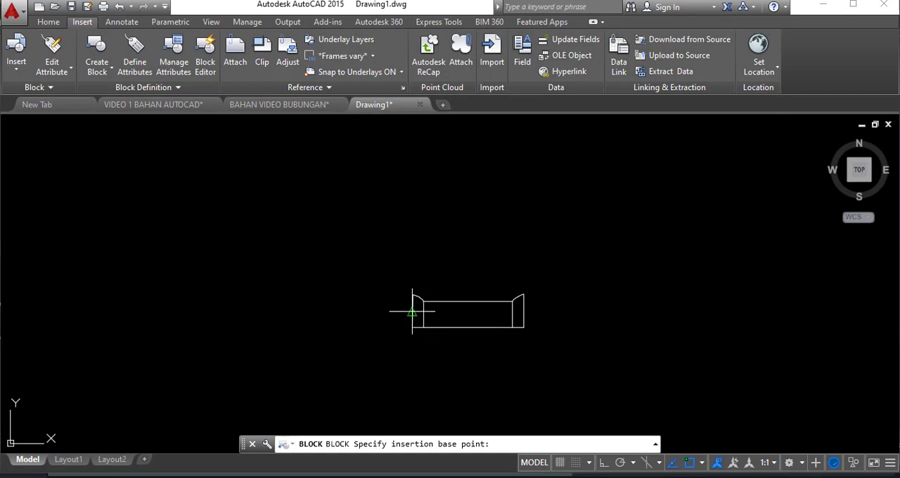
left_click(412, 311)
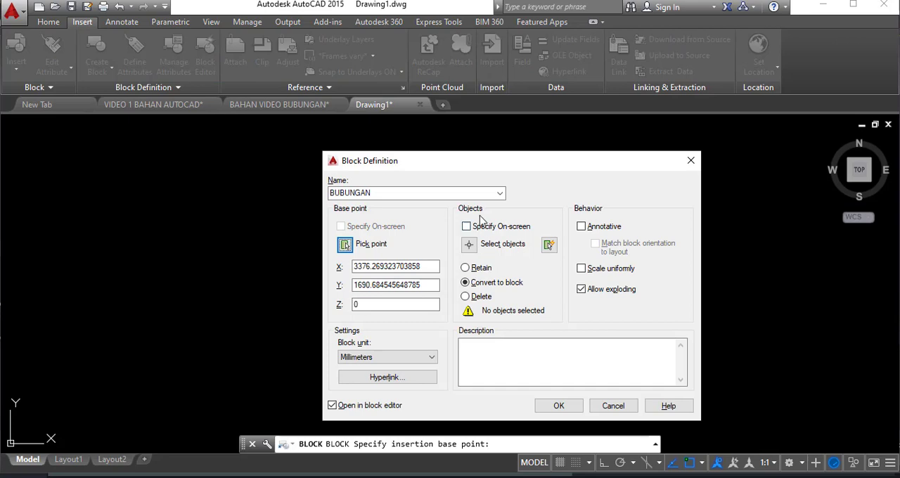
- Add the whole lower tile to the BUBUNGAN block, convert it to a block, and open it in the block editor
left_click(469, 245)
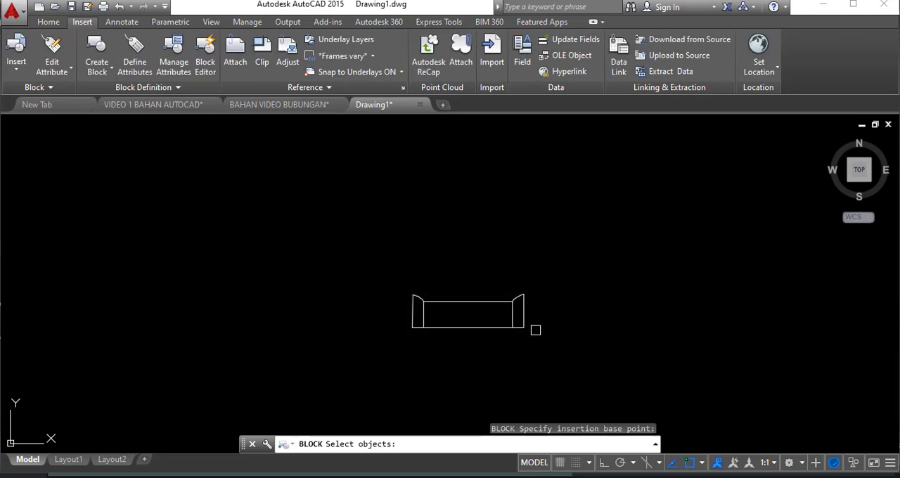
left_click(585, 364)
left_click(325, 217)
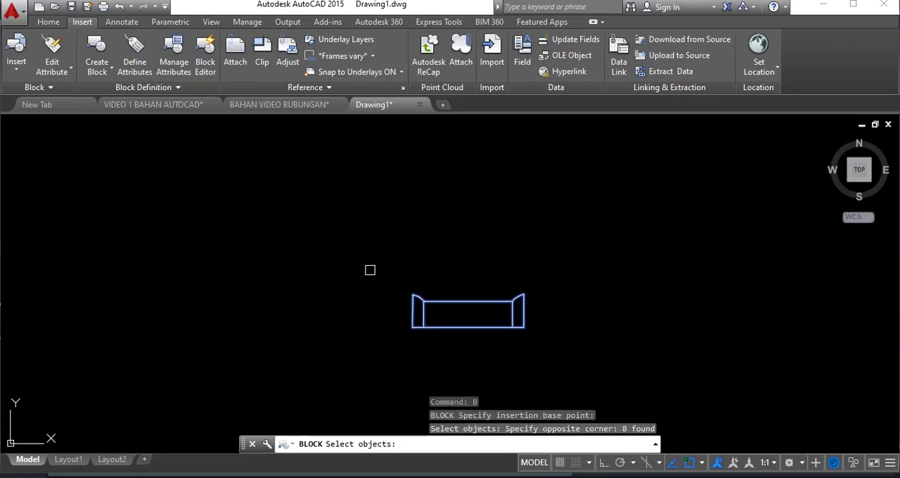
key("Return")
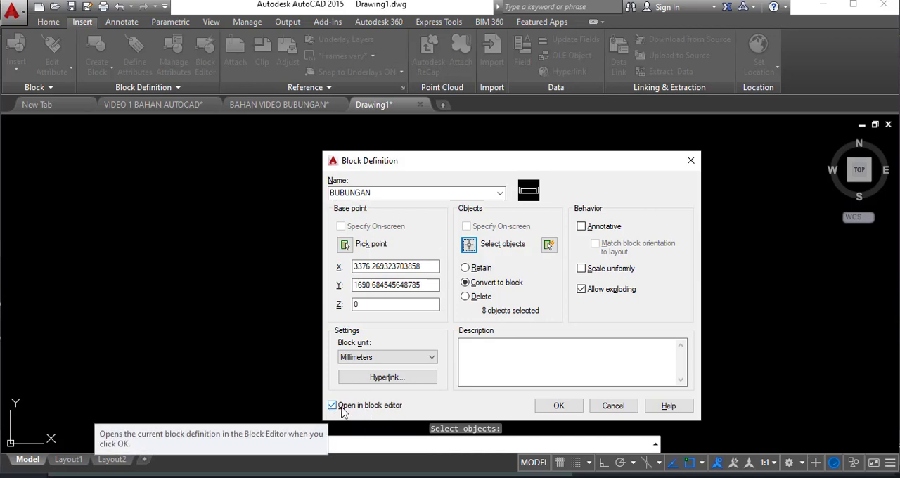
left_click(560, 406)
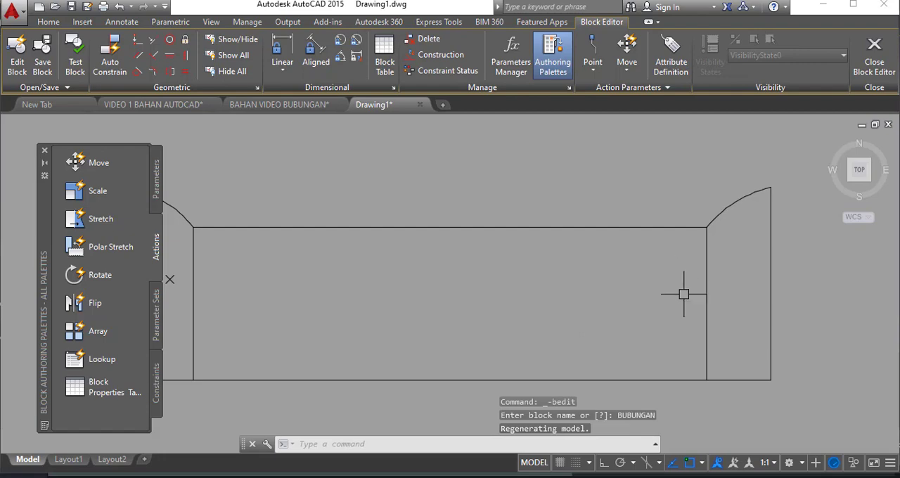
- Add an XY parameter from the tile's lower-left corner to its upper-right corner
scroll(681, 297, "down", 1)
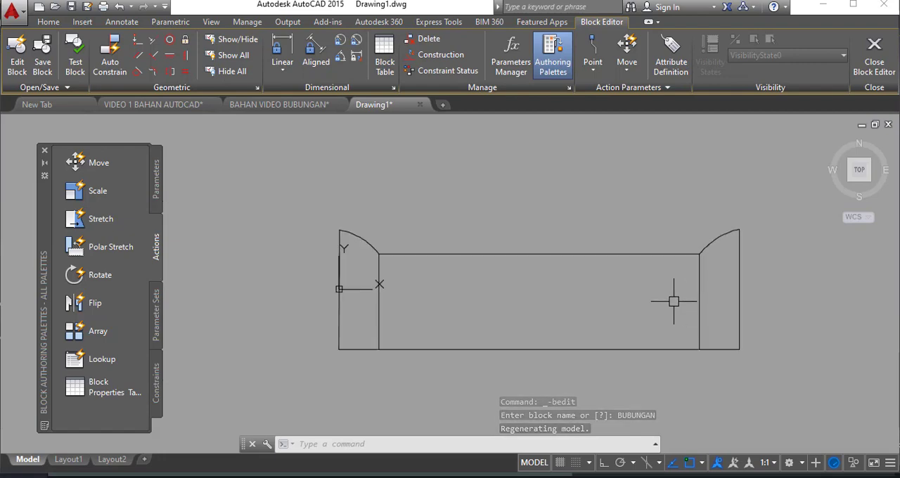
scroll(674, 302, "up", 1)
scroll(674, 302, "down", 1)
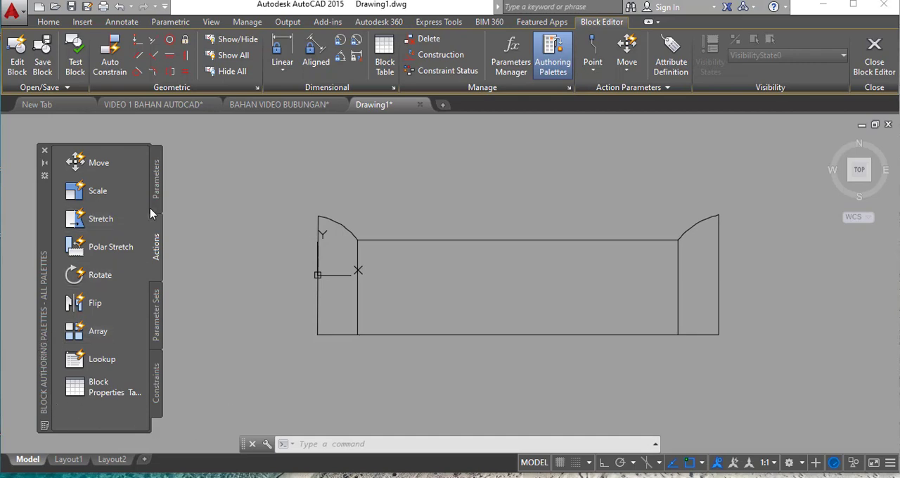
left_click(156, 191)
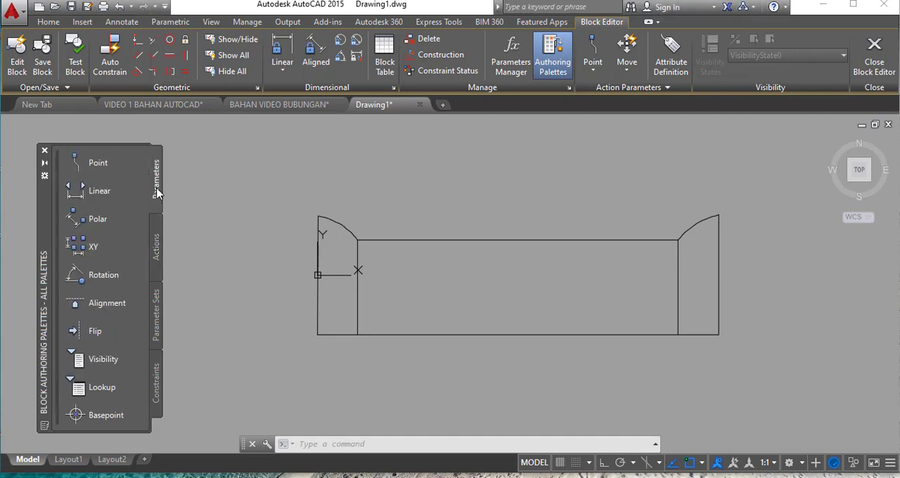
left_click(85, 248)
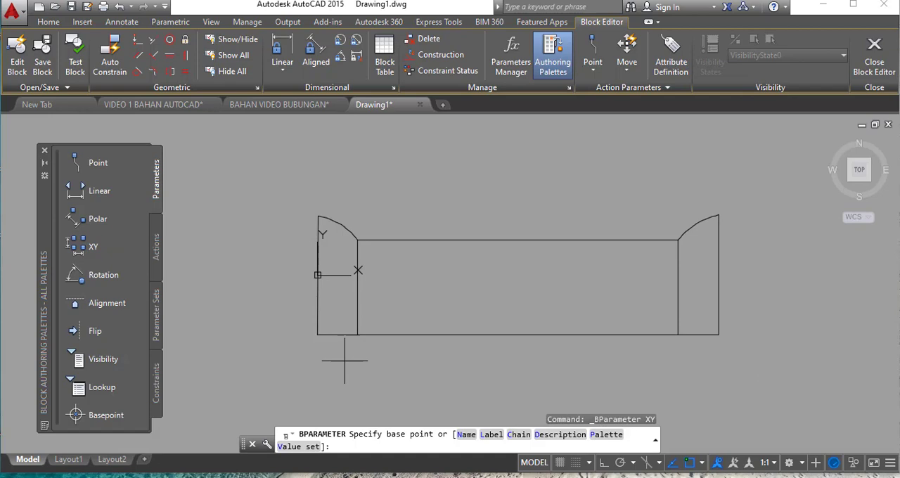
left_click(317, 336)
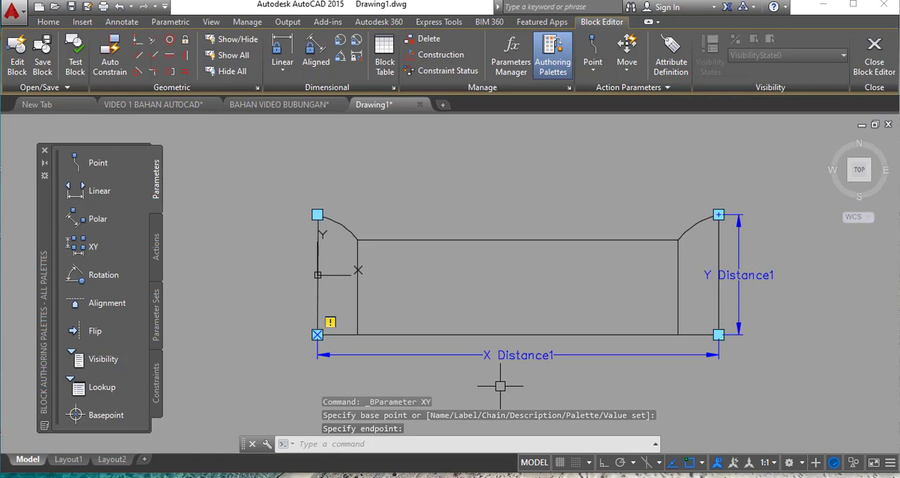
- Attach an Array action to the XY parameter, covering the whole tile and its parameter, with a unit cell from the tile's lower-left to upper-right corner
left_click(157, 258)
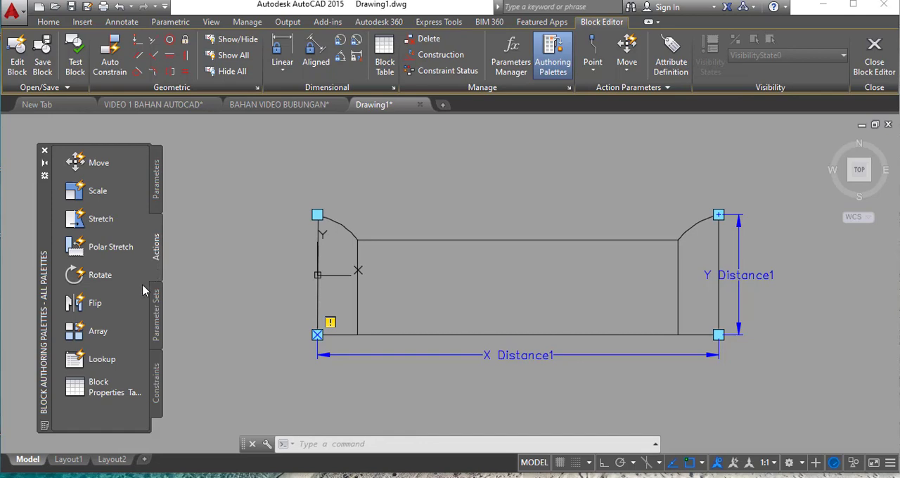
left_click(98, 335)
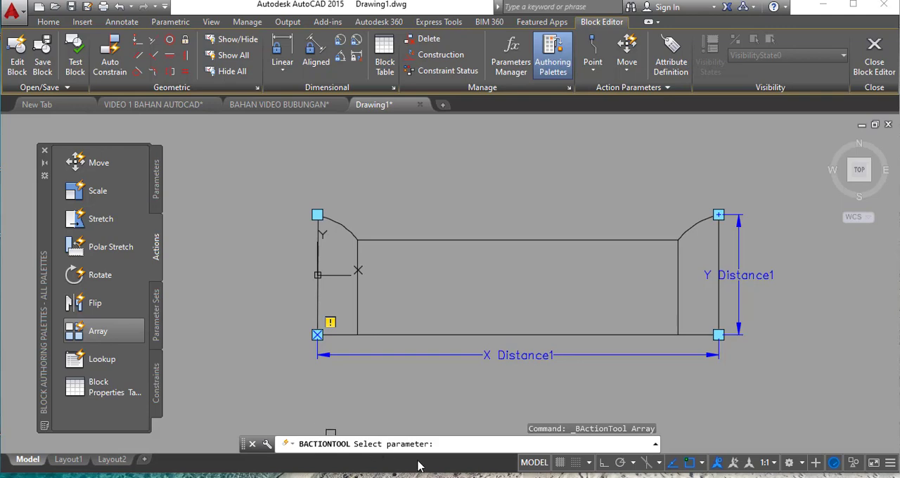
left_click(531, 357)
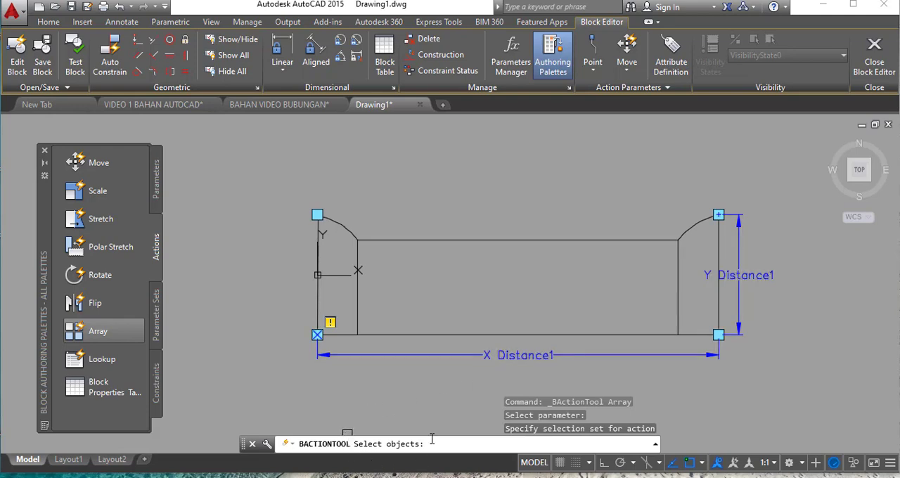
left_click(812, 398)
left_click(282, 164)
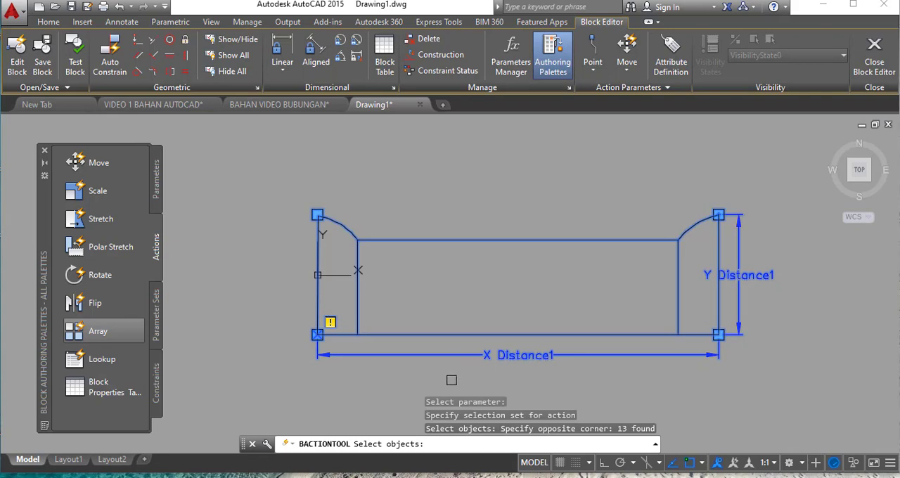
key("Return")
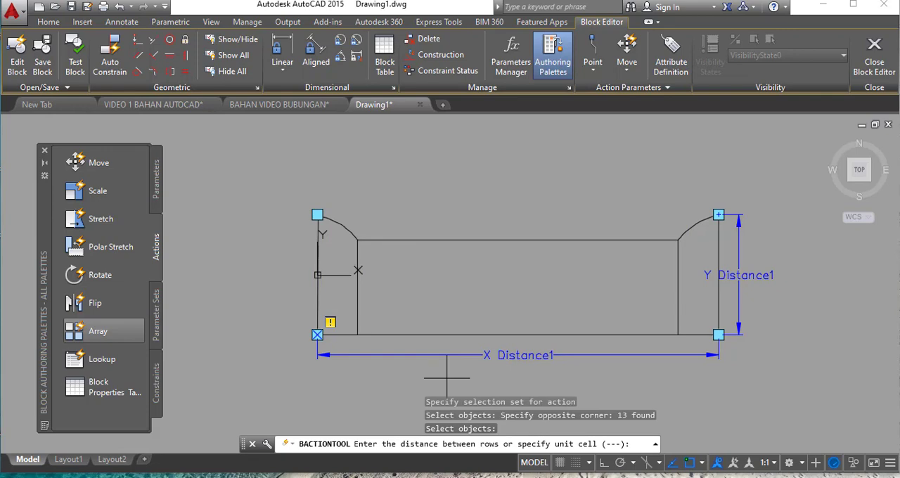
left_click(317, 335)
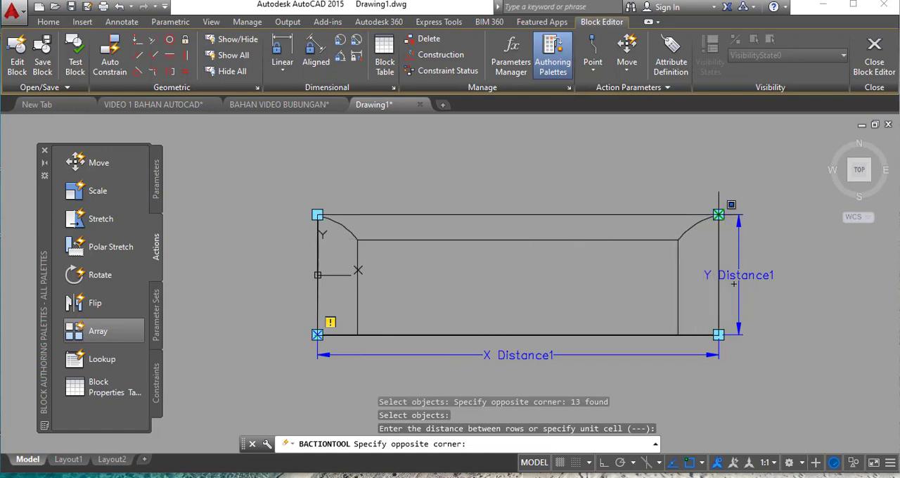
left_click(719, 215)
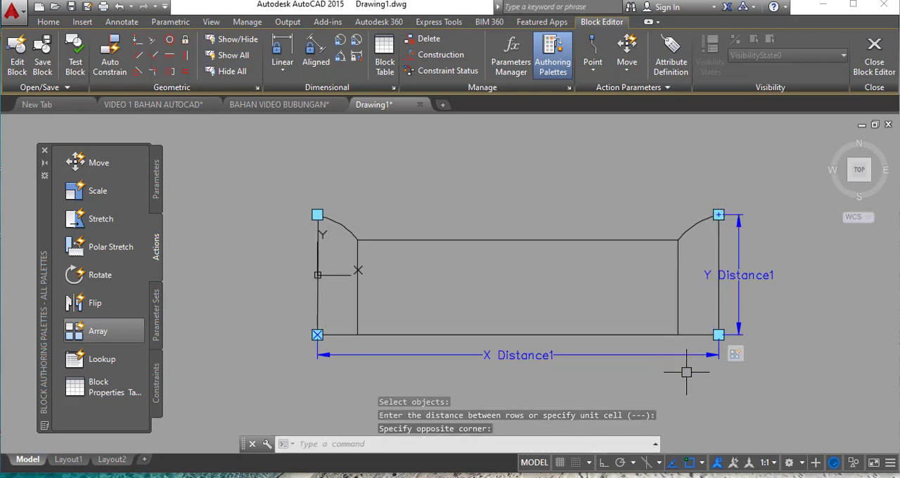
- Close the block editor and save the changes to BUBUNGAN
key("Return")
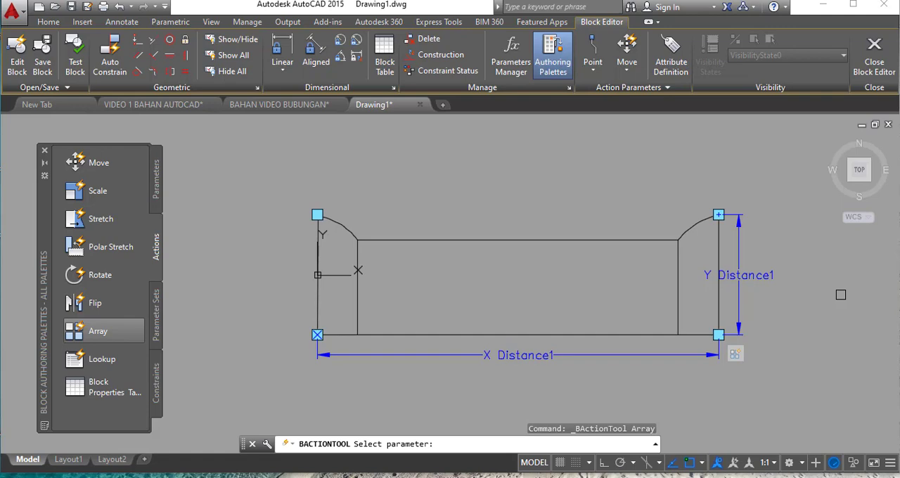
left_click(874, 63)
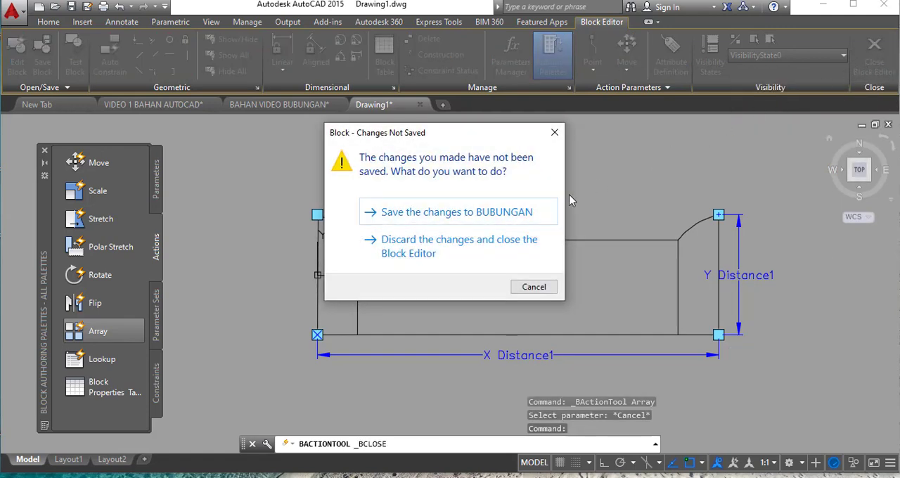
left_click(449, 212)
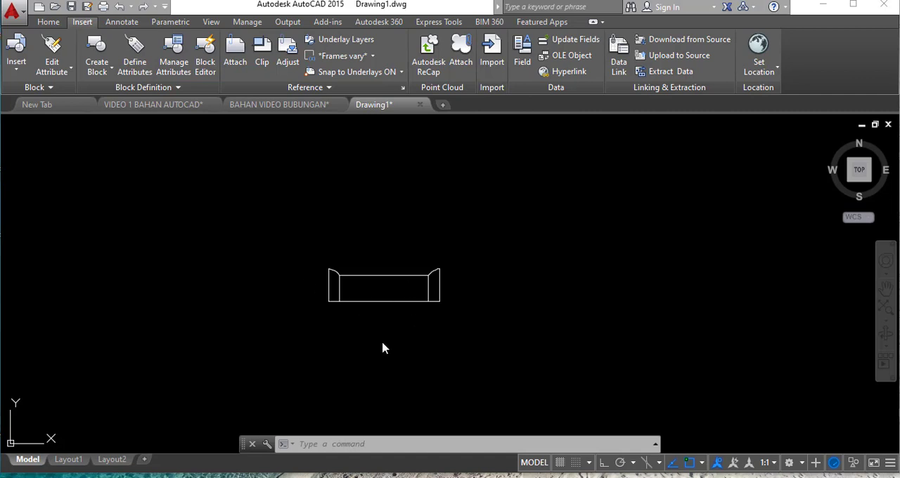
- Stretch the tile block horizontally from its lower-right grip to array it into a row of four tiles
left_click(378, 301)
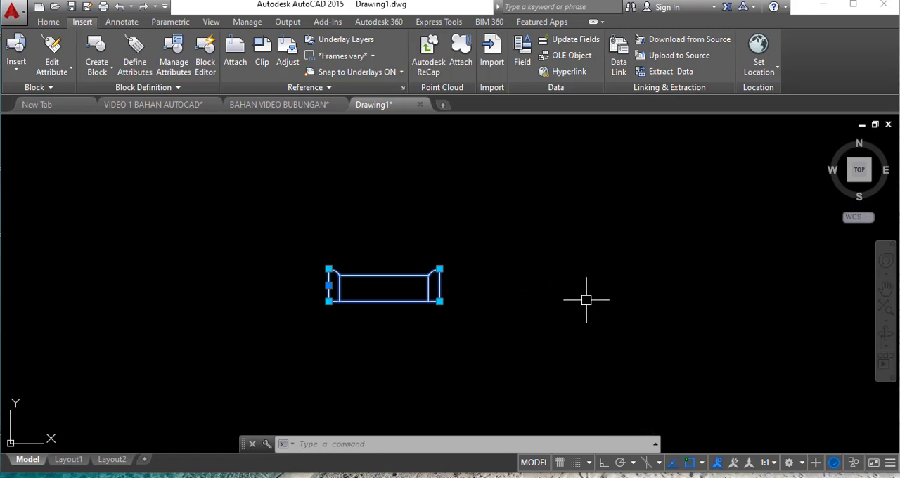
scroll(267, 341, "down", 2)
scroll(373, 326, "up", 4)
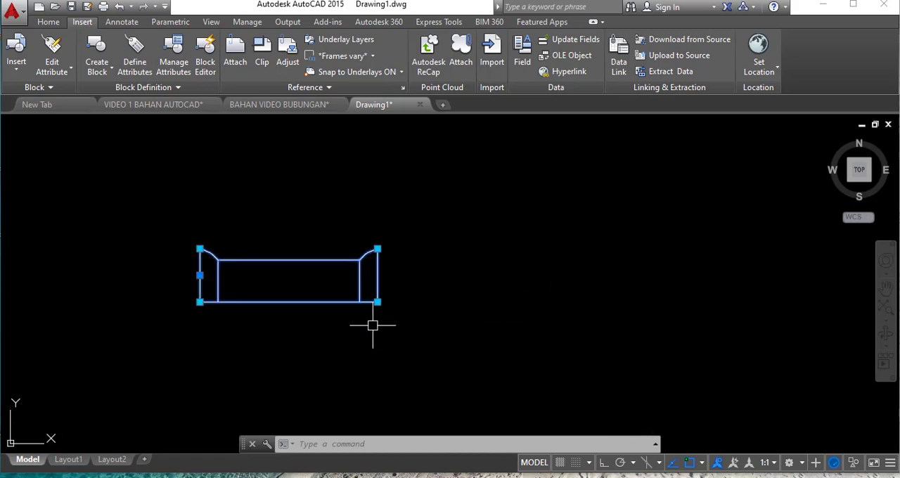
scroll(239, 338, "down", 2)
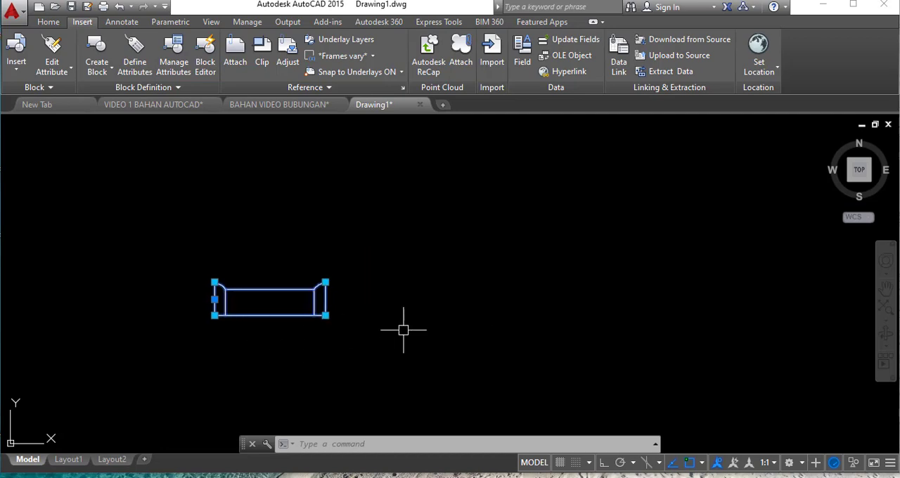
left_click(325, 315)
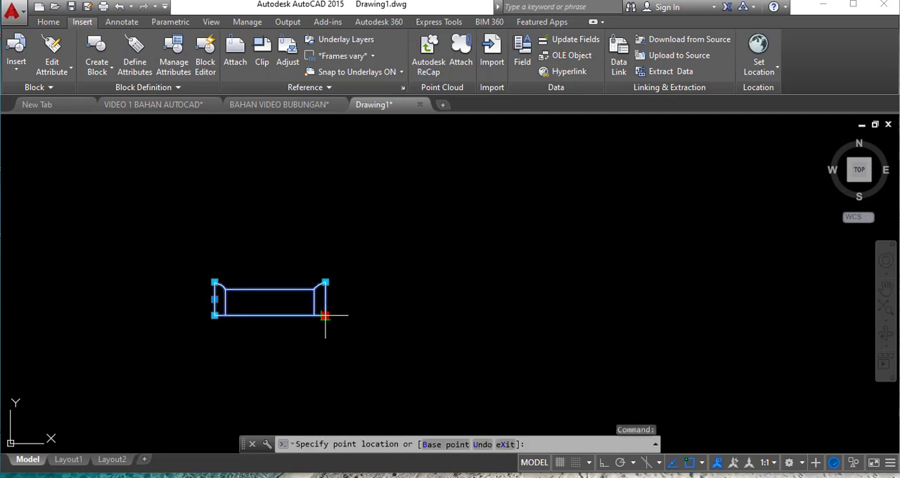
left_click(719, 315)
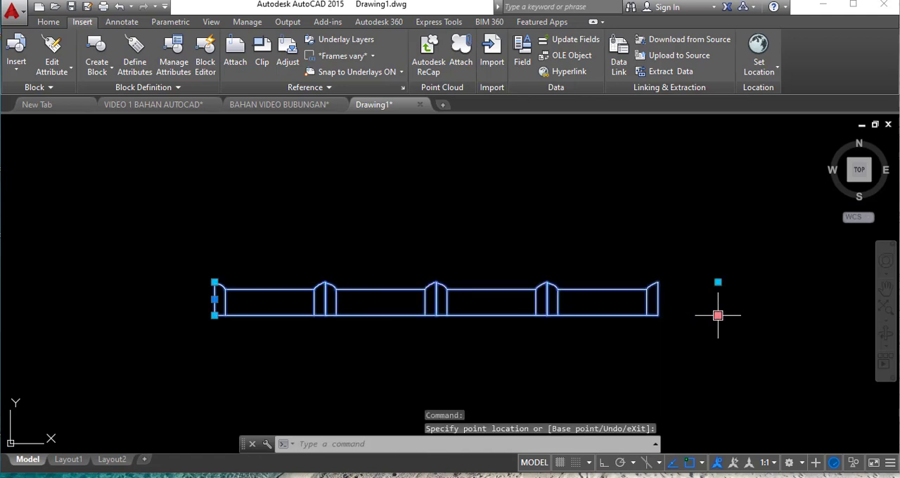
- Stretch the tile row downward from its lower-right grip to array it into eleven rows, and deselect the block
scroll(312, 251, "down", 1)
scroll(464, 330, "up", 1)
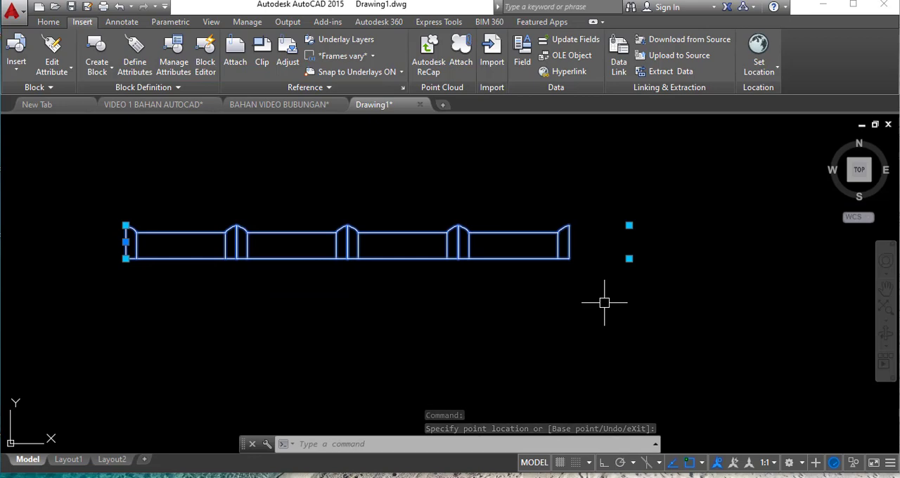
left_click(630, 259)
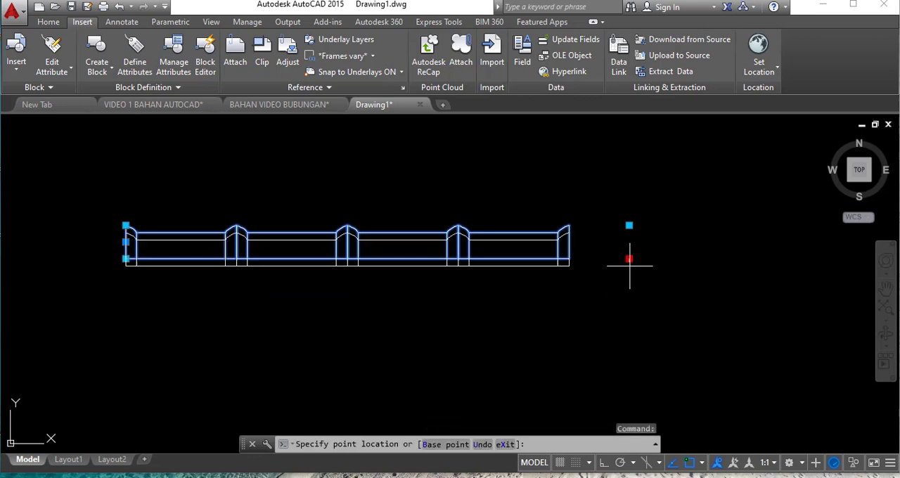
scroll(626, 271, "down", 1)
scroll(582, 296, "down", 1)
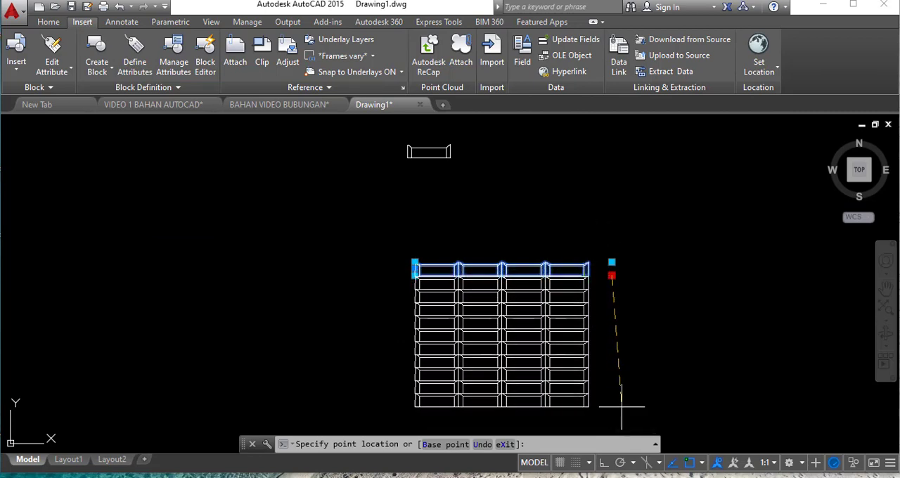
left_click(622, 407)
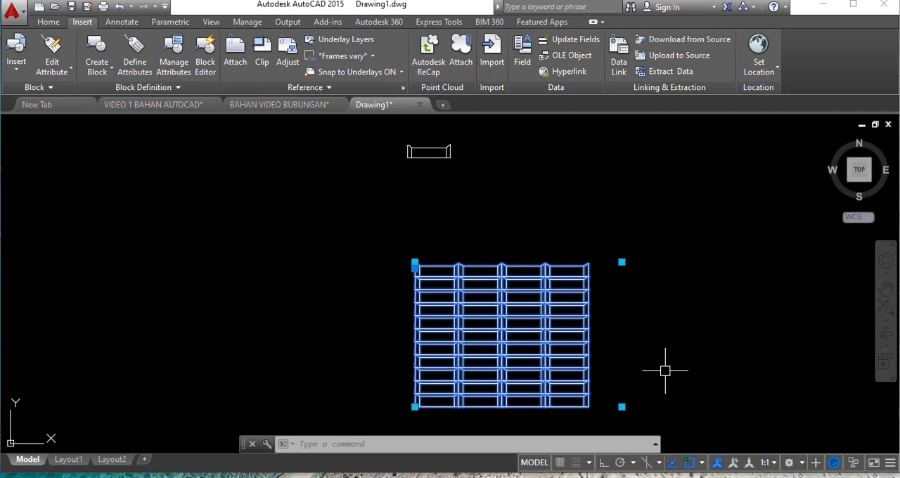
scroll(631, 338, "down", 4)
key("Escape")
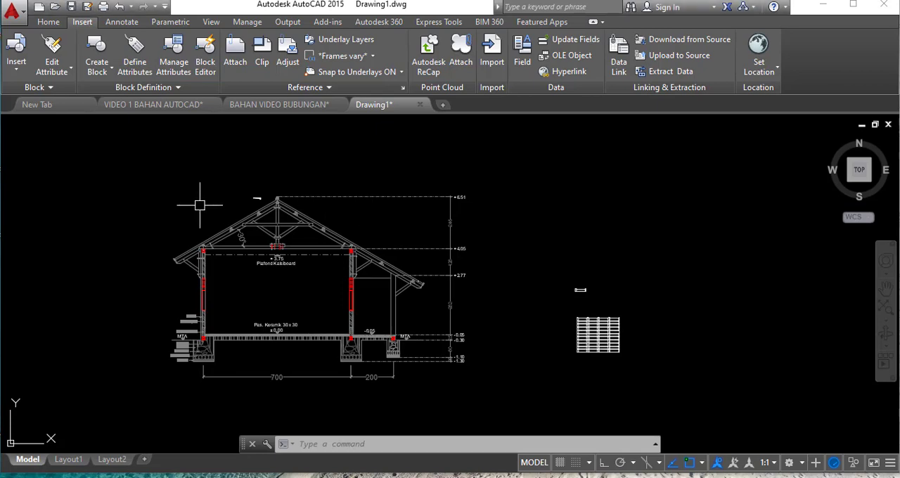
- Open the GENTENG side-view tile block beside the roof section's ridge in the block editor
scroll(203, 201, "up", 6)
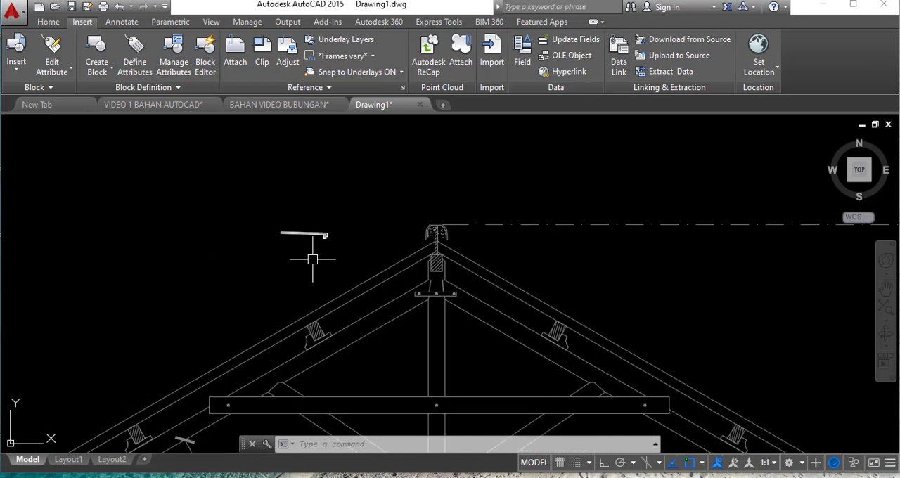
scroll(301, 229, "up", 4)
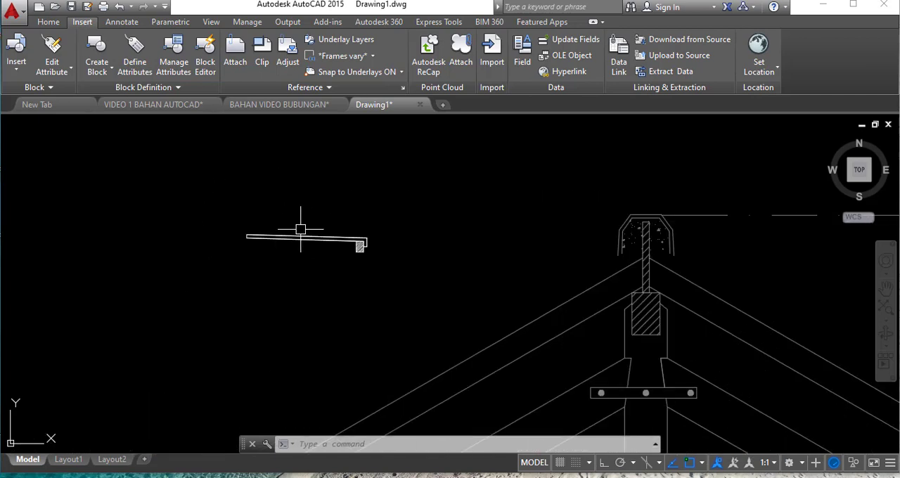
scroll(442, 178, "down", 6)
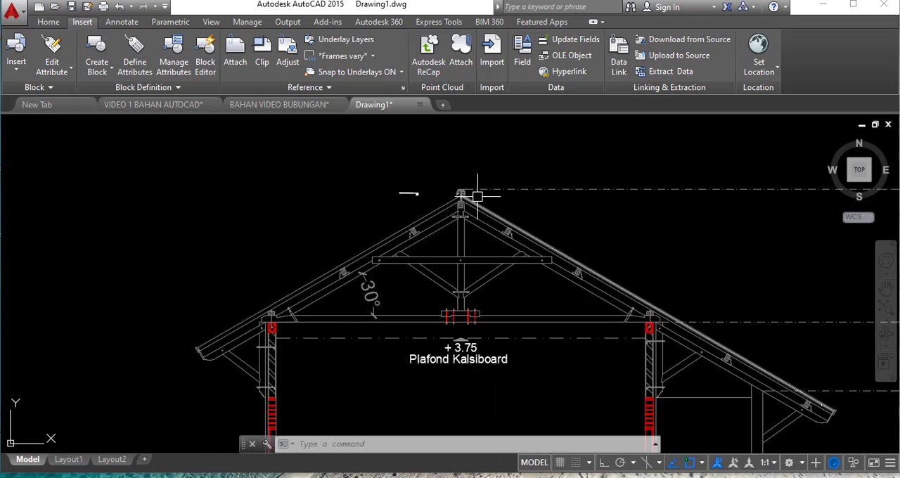
scroll(369, 267, "down", 2)
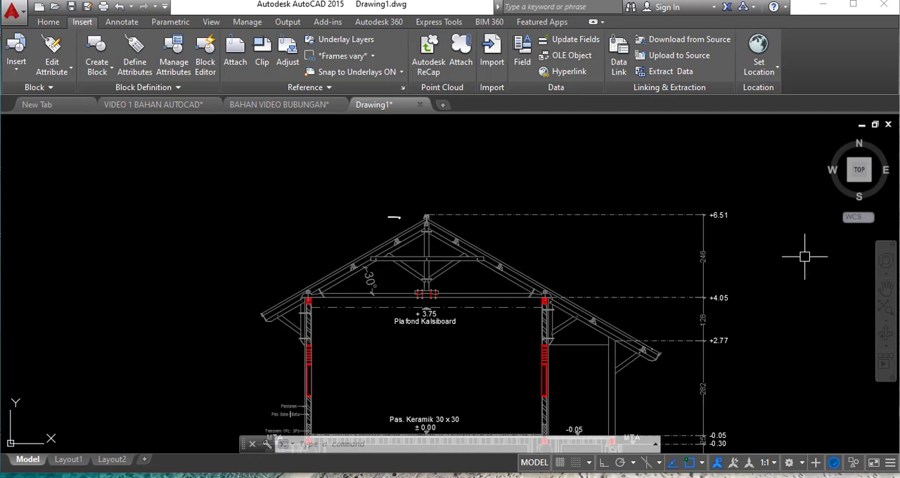
scroll(397, 197, "up", 3)
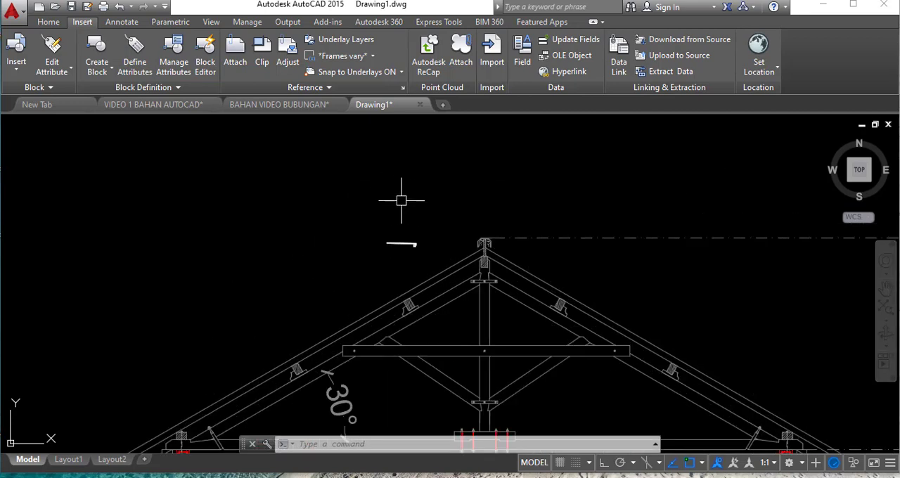
scroll(412, 240, "up", 2)
scroll(412, 240, "up", 2)
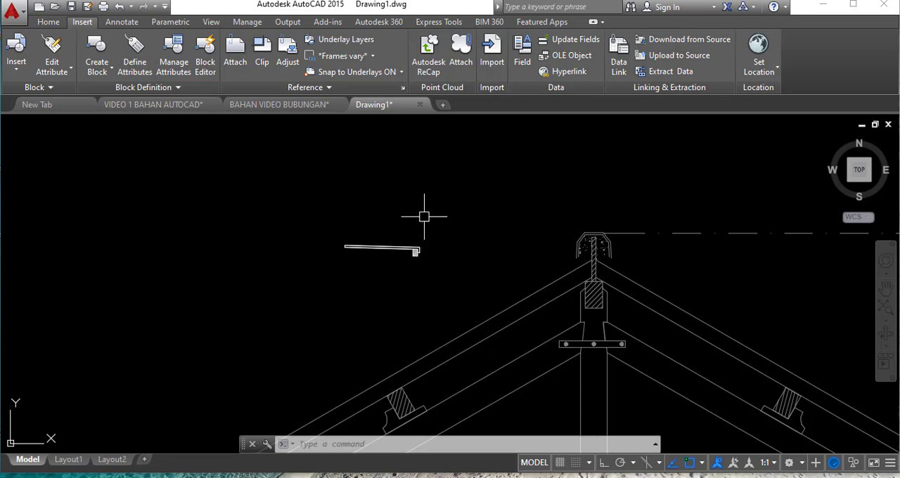
scroll(425, 216, "up", 2)
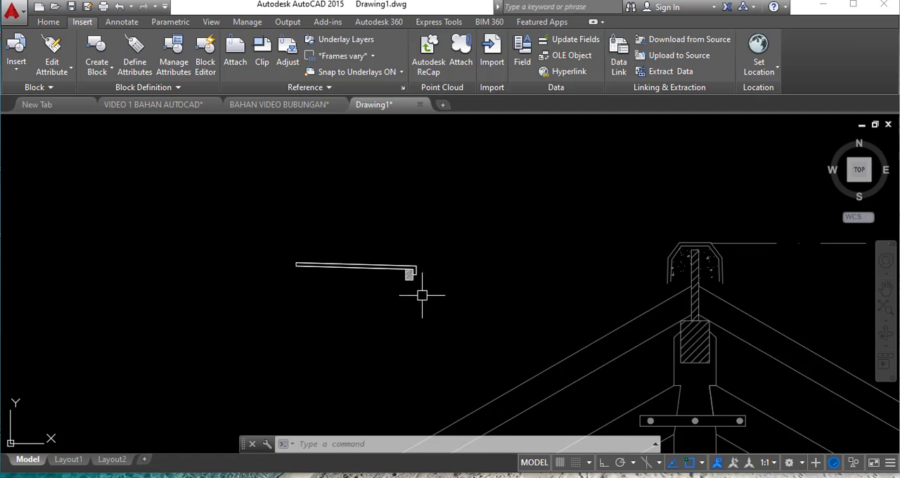
left_click(386, 271)
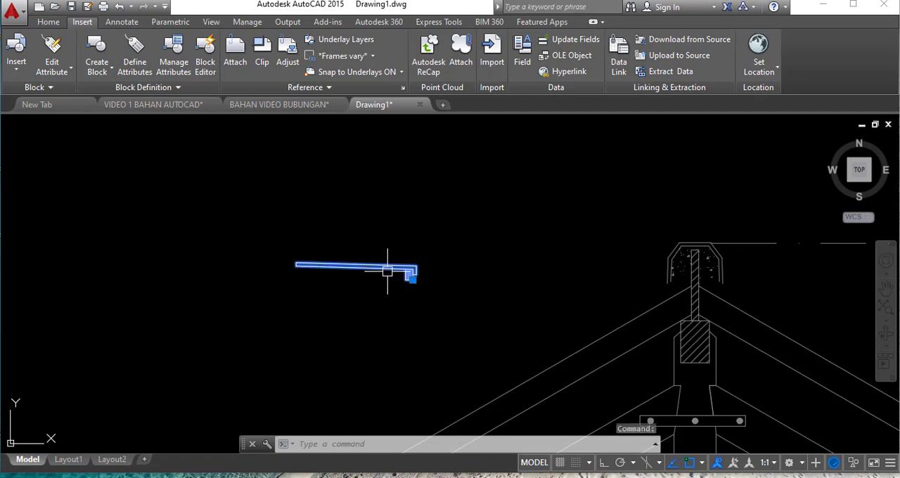
double_click(387, 271)
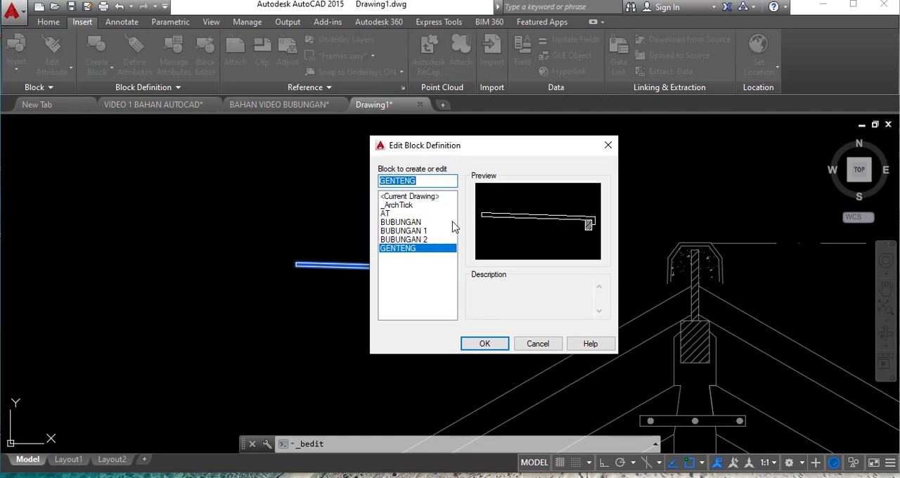
left_click(485, 343)
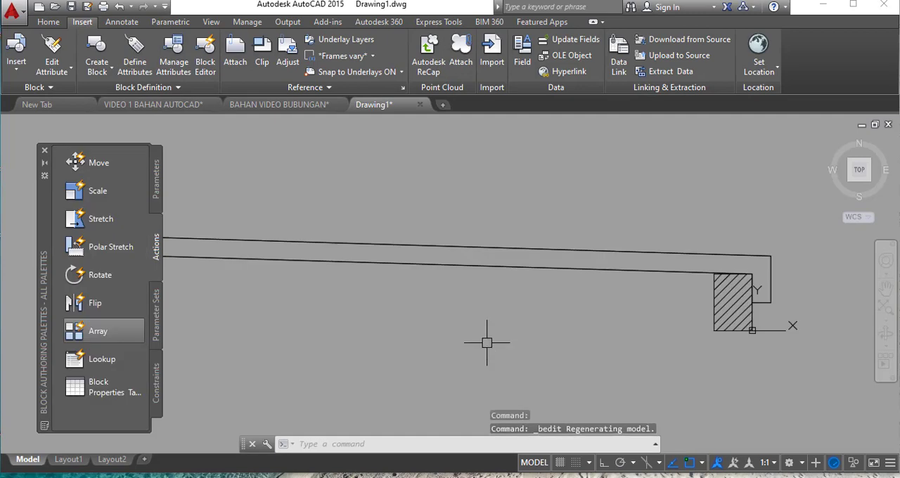
- Add a Linear parameter from the tile's lower-left corner to its upper-right corner, with the label below the tile
scroll(492, 284, "down", 2)
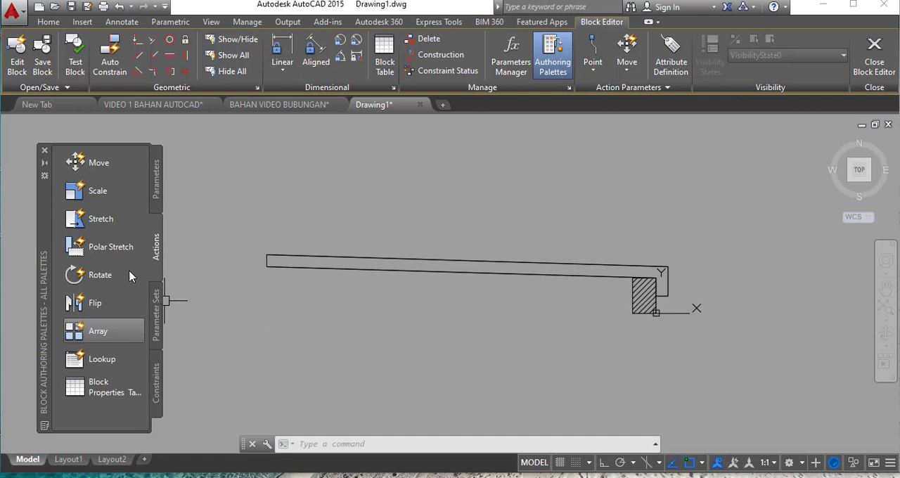
left_click(156, 184)
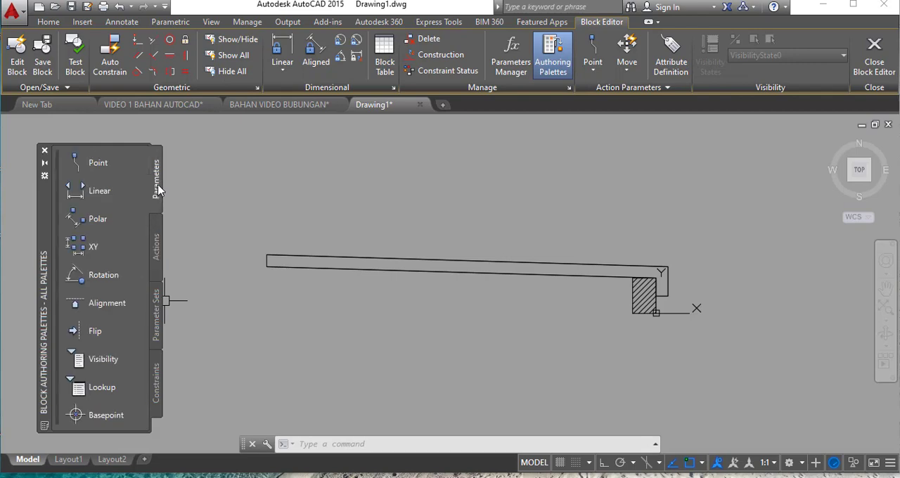
left_click(105, 196)
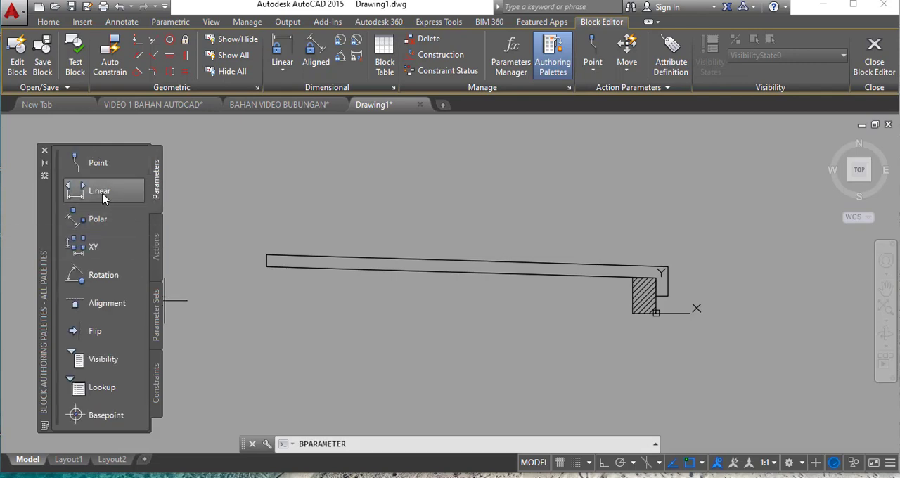
left_click(267, 266)
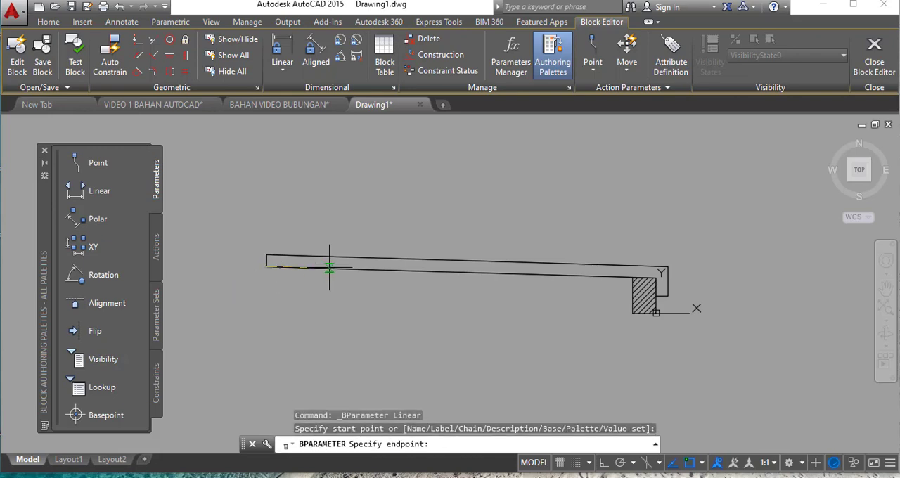
left_click(667, 267)
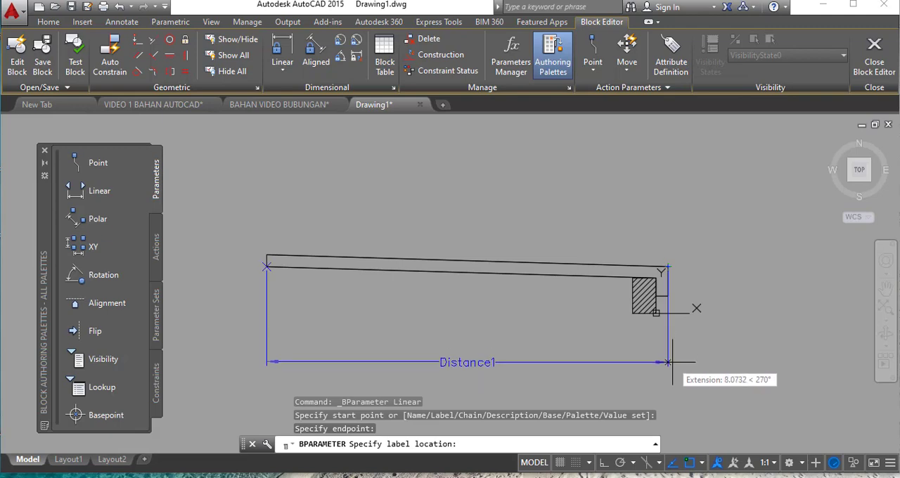
left_click(665, 359)
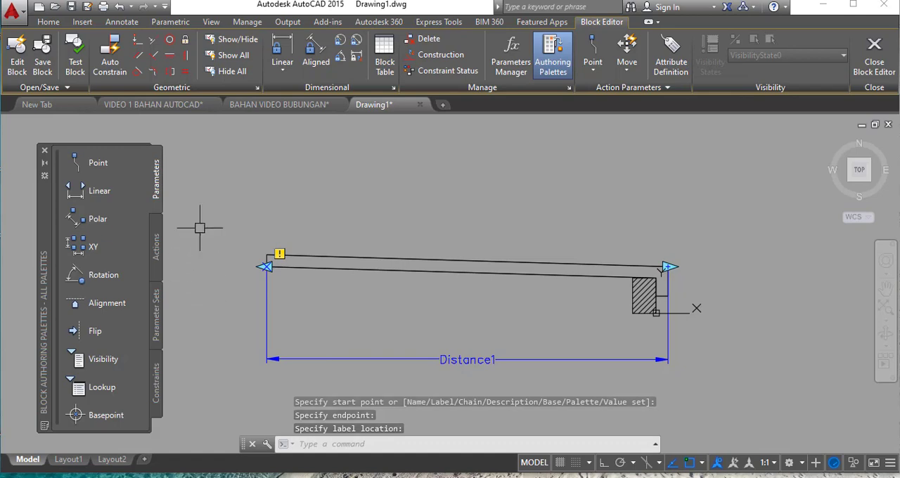
- Attach an Array action to the linear parameter, covering the whole tile and its parameter, with column spacing between the parameter's two endpoints
left_click(155, 247)
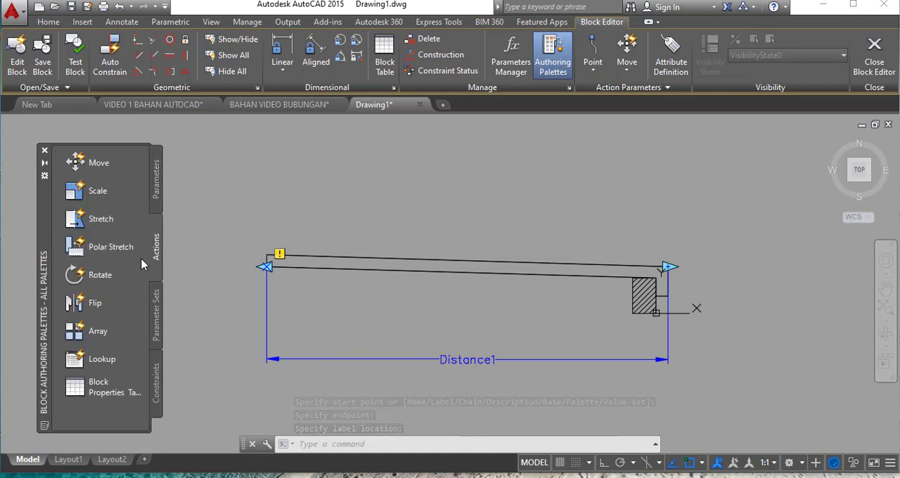
left_click(98, 331)
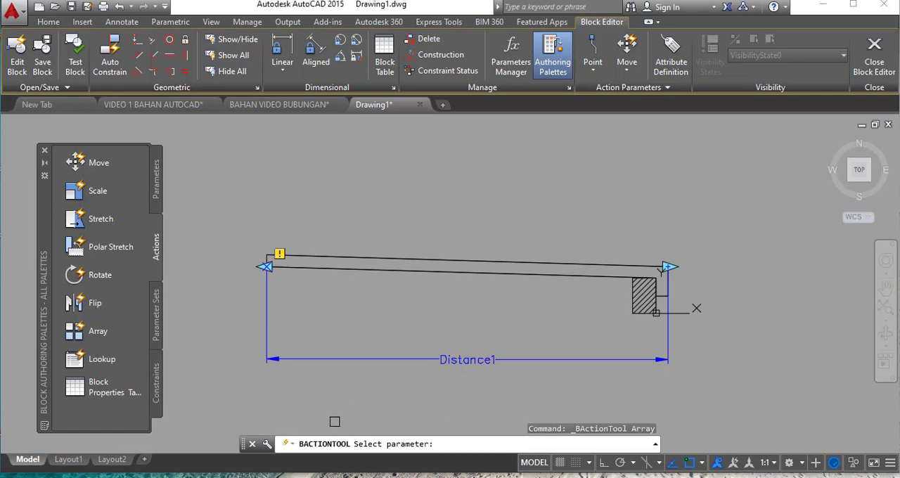
left_click(465, 361)
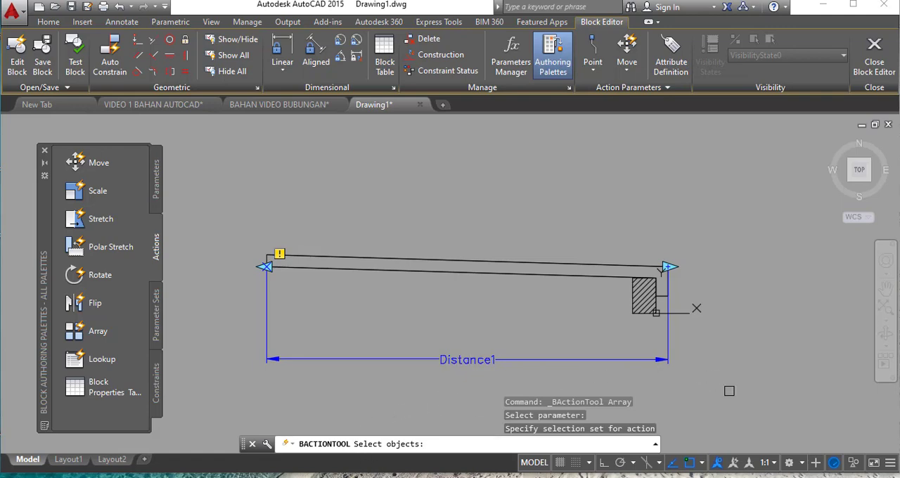
left_click(681, 387)
left_click(247, 218)
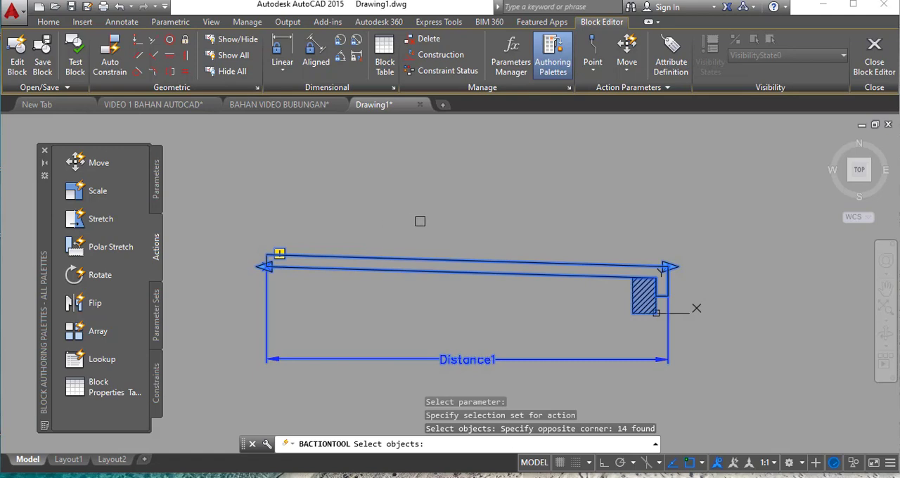
key("Return")
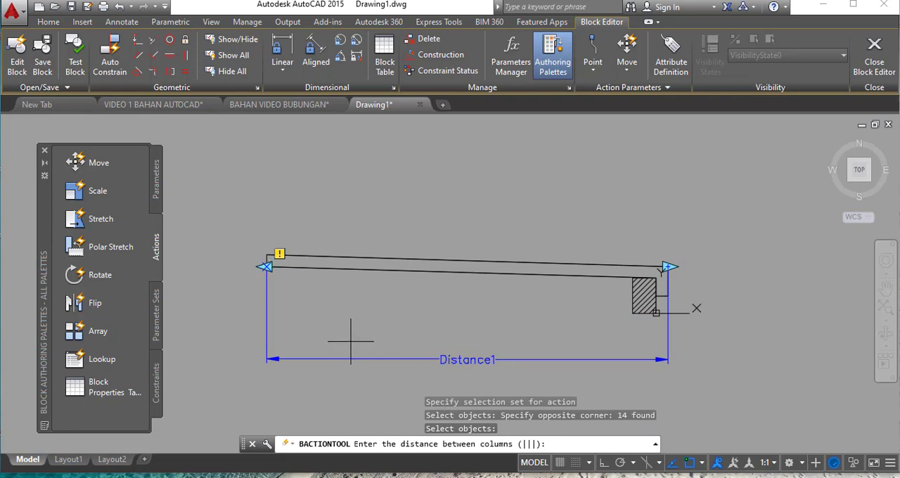
left_click(266, 267)
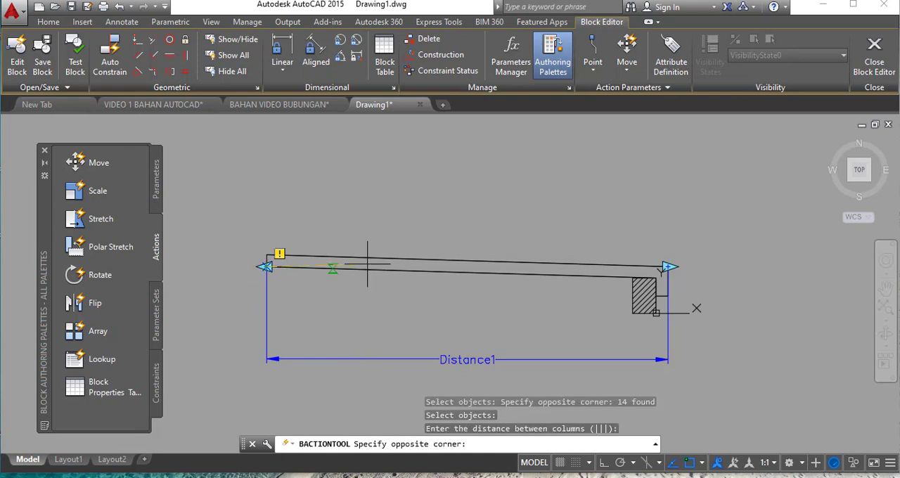
left_click(669, 266)
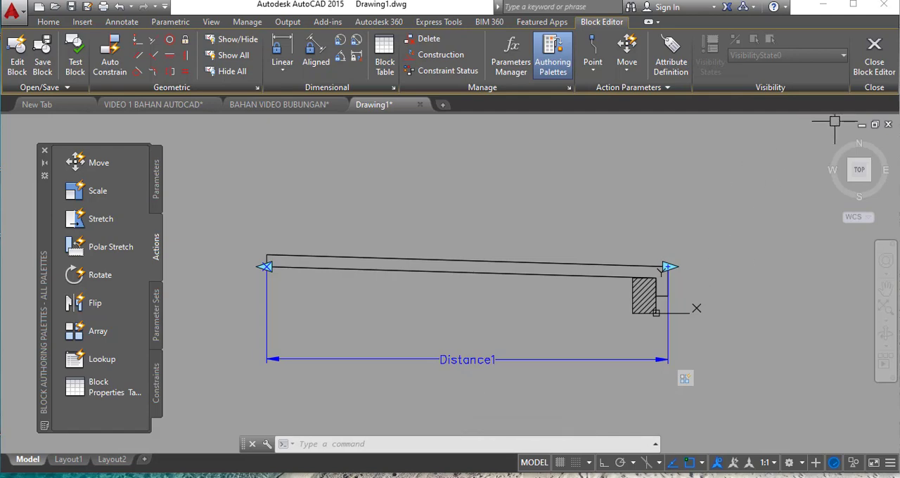
- Close the block editor and save the changes to GENTENG
left_click(875, 67)
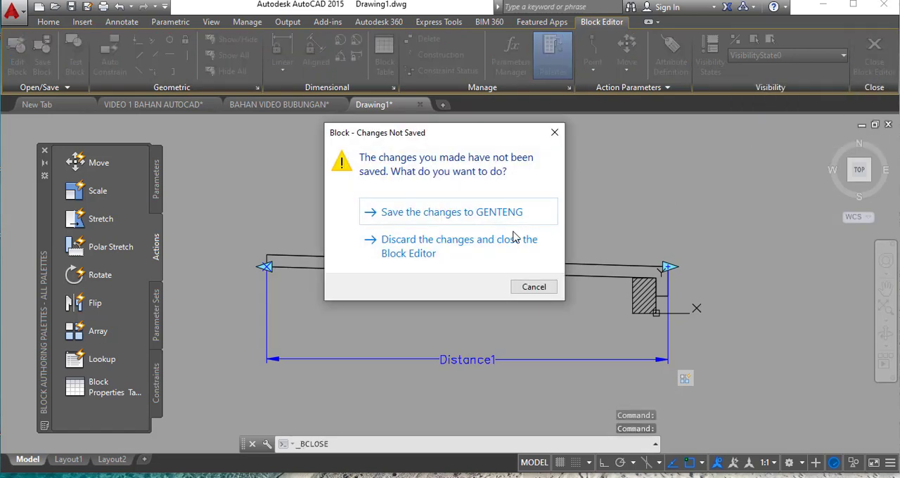
left_click(433, 220)
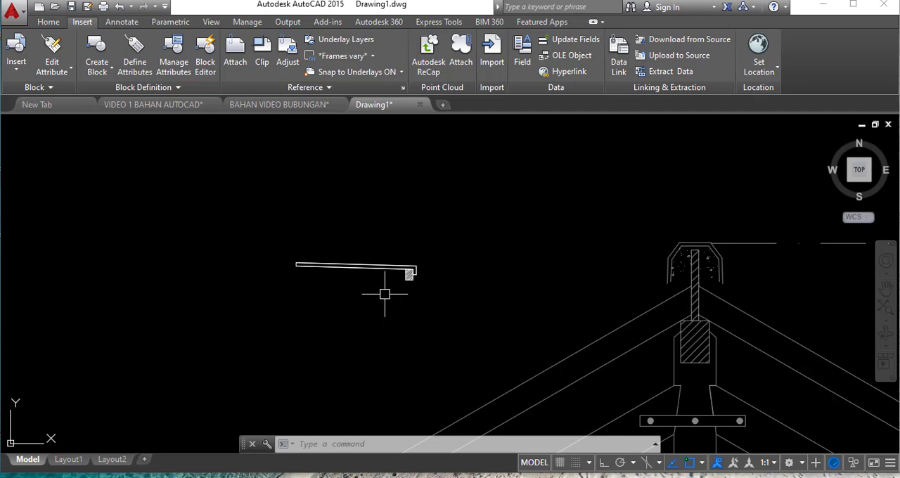
- Test the GENTENG block's array by stretching its left end away from the ridge, and undo the stretch
left_click(387, 268)
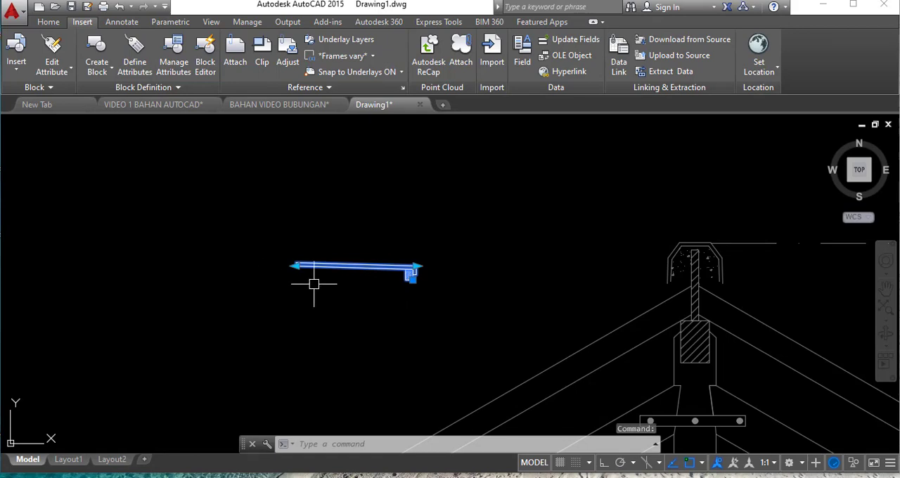
left_click(295, 266)
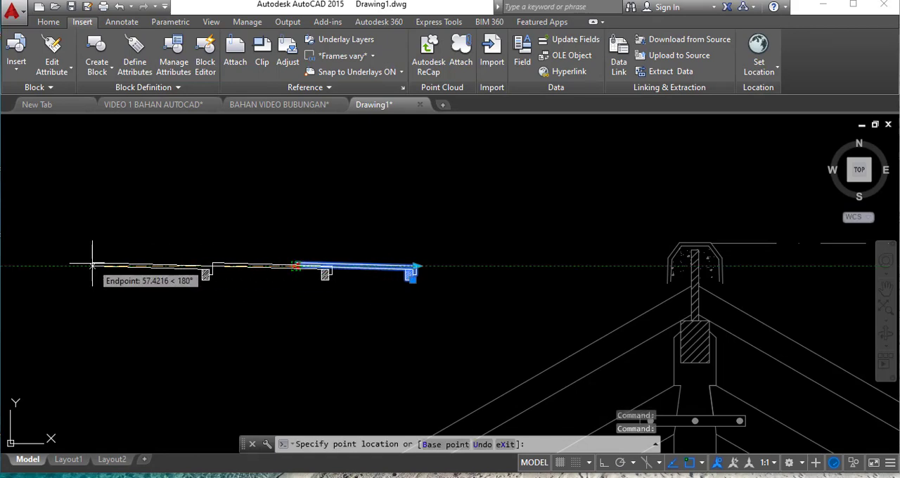
scroll(202, 251, "down", 2)
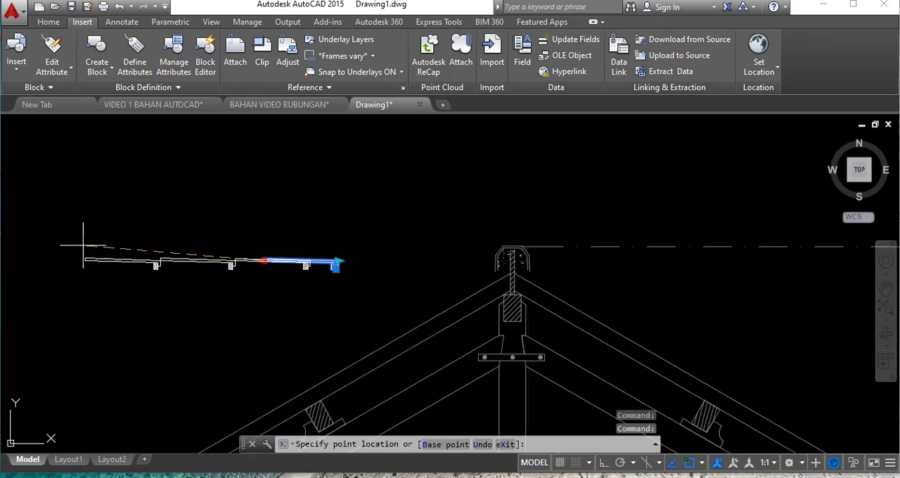
left_click(48, 261)
scroll(166, 266, "up", 4)
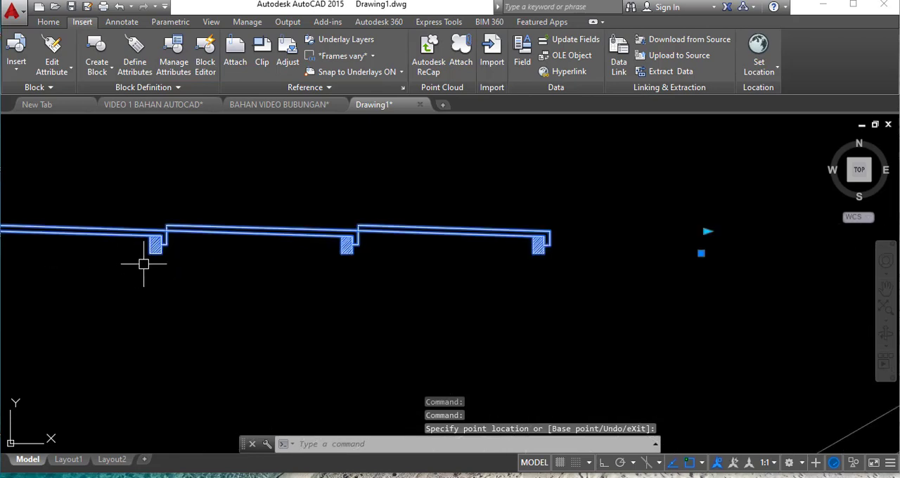
scroll(478, 265, "down", 4)
scroll(358, 265, "up", 2)
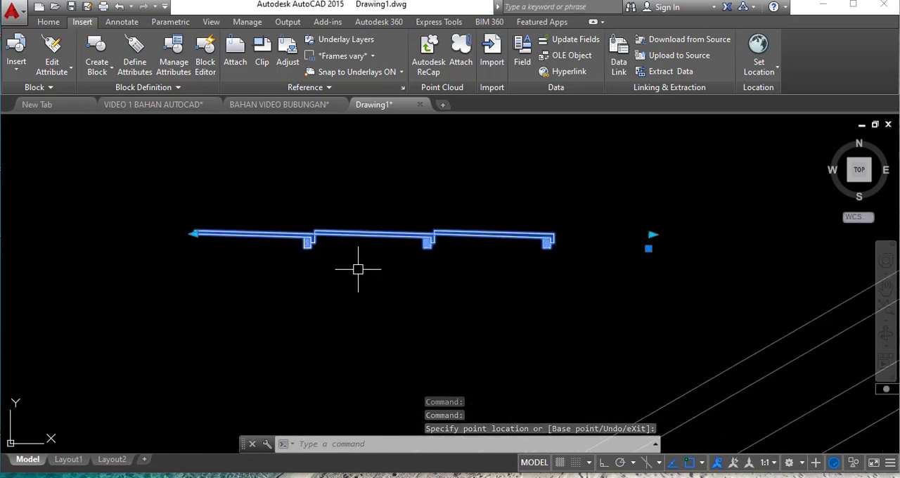
scroll(381, 226, "up", 4)
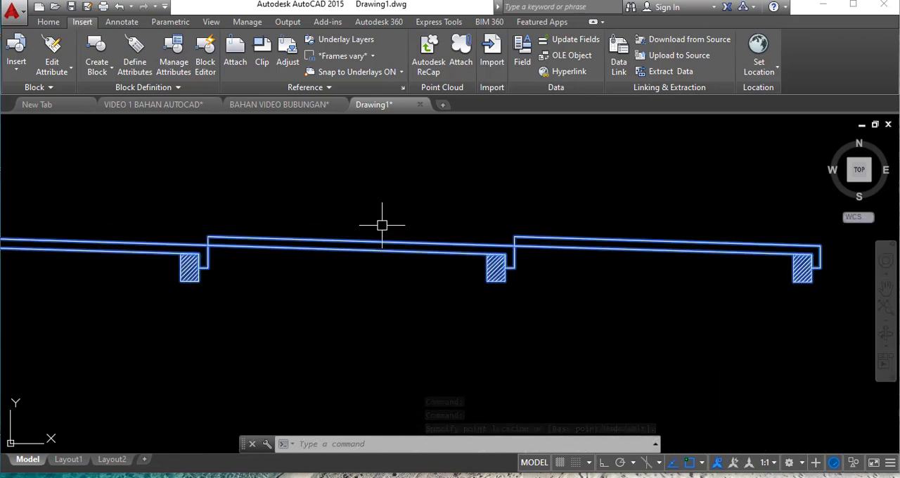
scroll(382, 232, "down", 4)
scroll(360, 294, "down", 2)
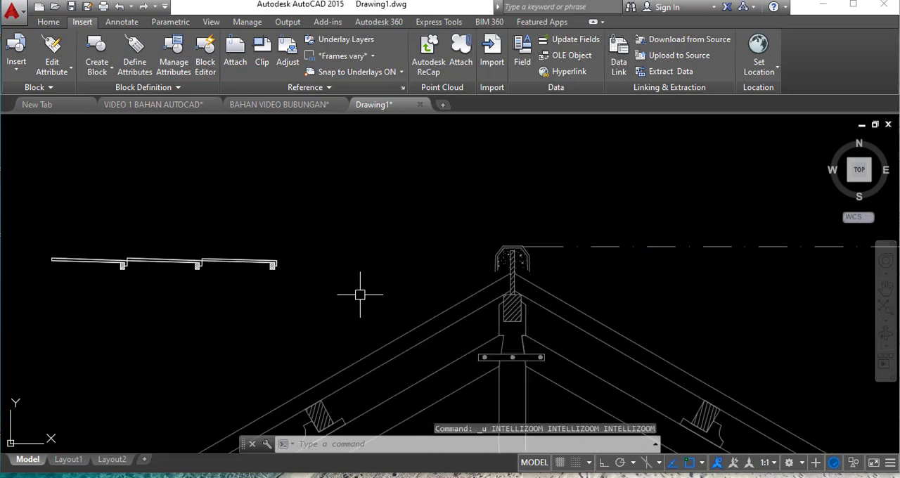
key("ctrl+z")
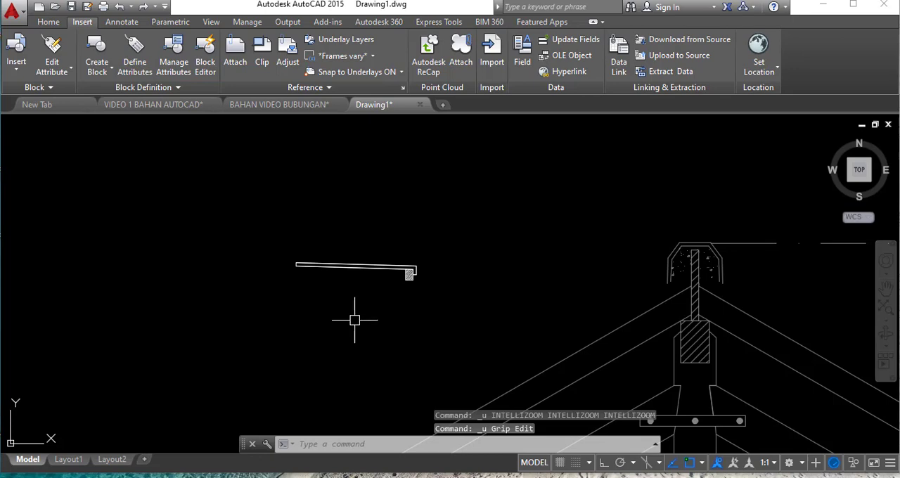
- Examine the tile block's size and position against the roof truss, ridge cap and left roof slope
scroll(331, 221, "down", 3)
scroll(442, 285, "down", 2)
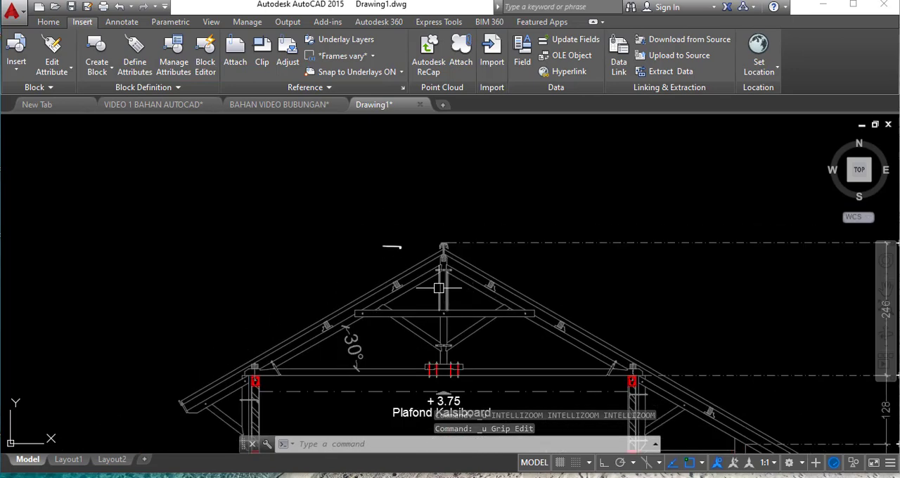
scroll(354, 285, "up", 4)
scroll(354, 283, "down", 2)
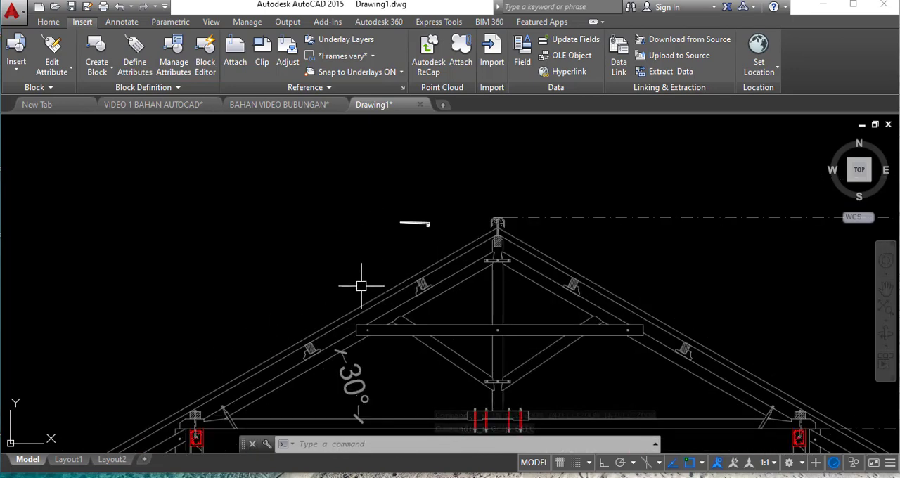
scroll(380, 259, "up", 2)
scroll(518, 171, "up", 2)
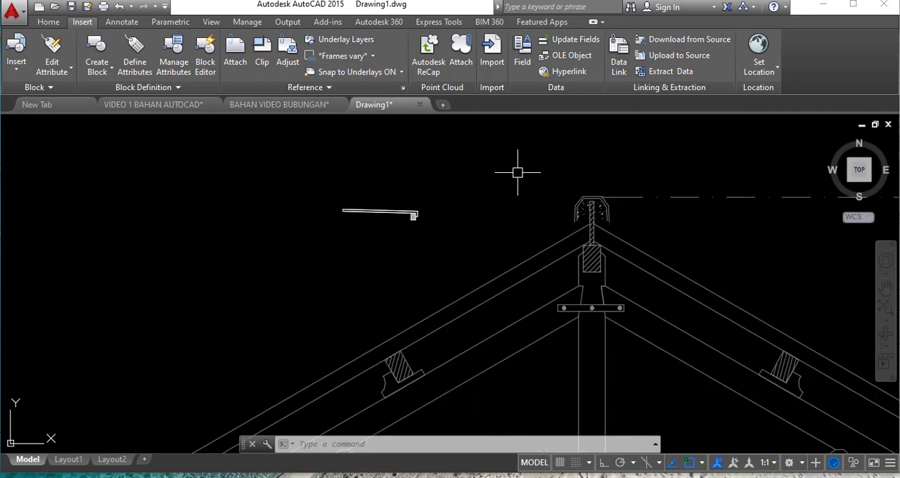
scroll(504, 182, "down", 2)
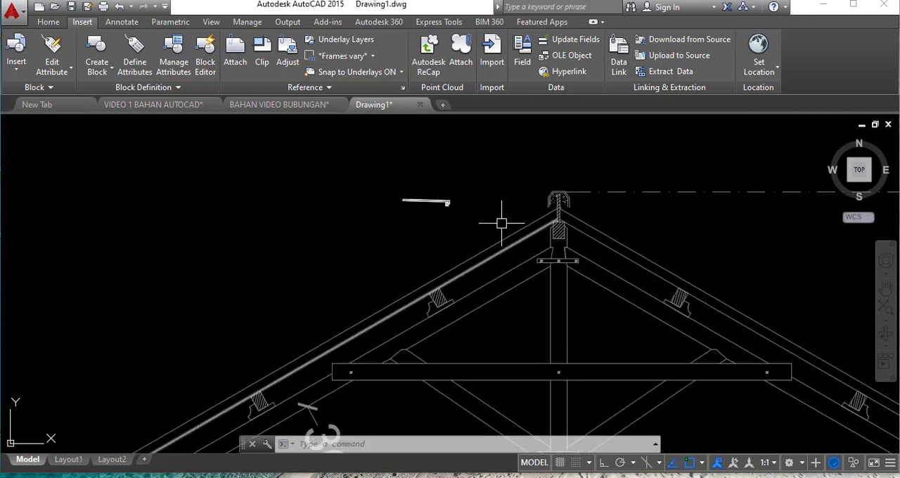
scroll(492, 189, "up", 4)
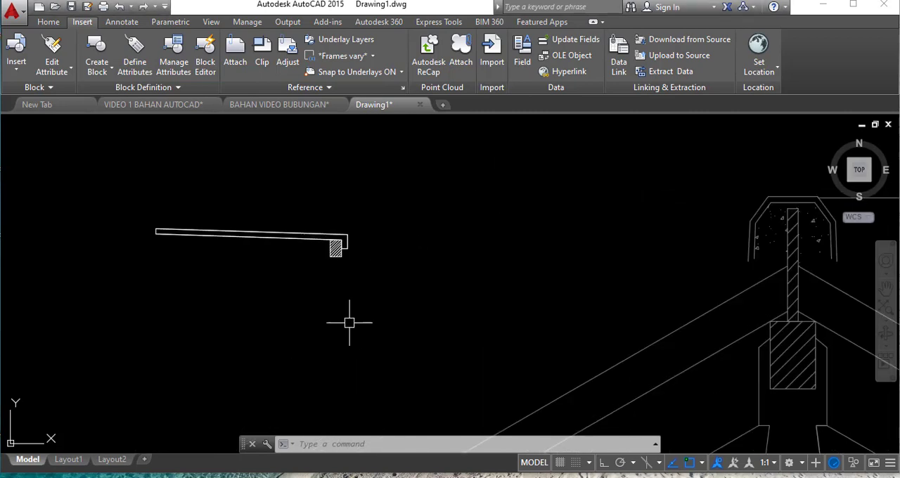
- Move the GENTENG block by the lower-right corner of its hatched batten onto the left roof slope's upper line, just below the ridge cap
type("M")
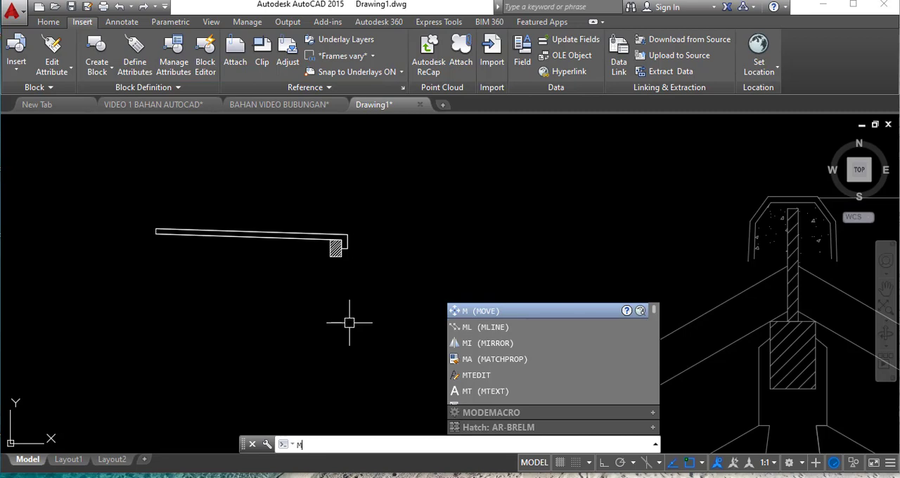
key("Return")
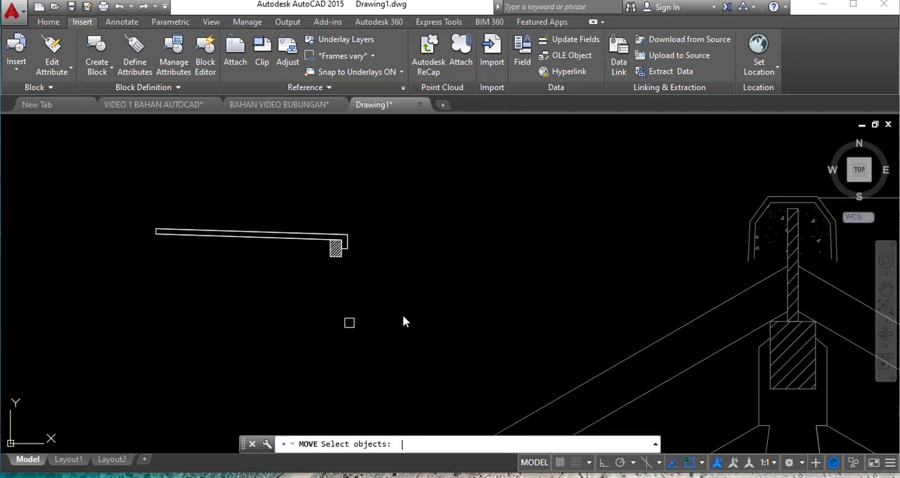
left_click(402, 287)
left_click(120, 198)
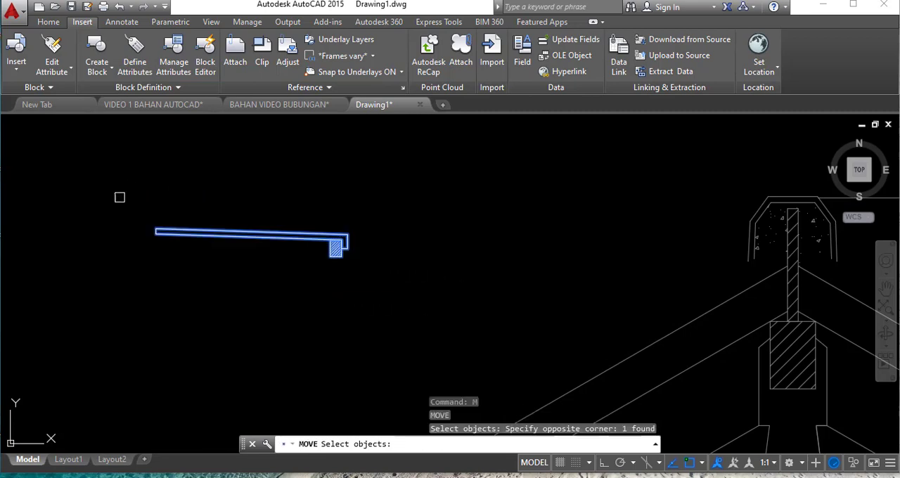
scroll(358, 266, "up", 3)
key("Return")
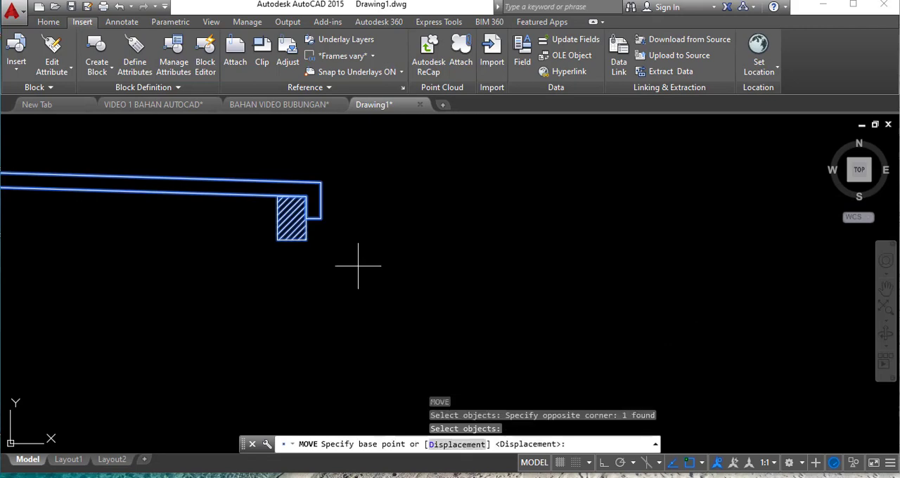
left_click(306, 241)
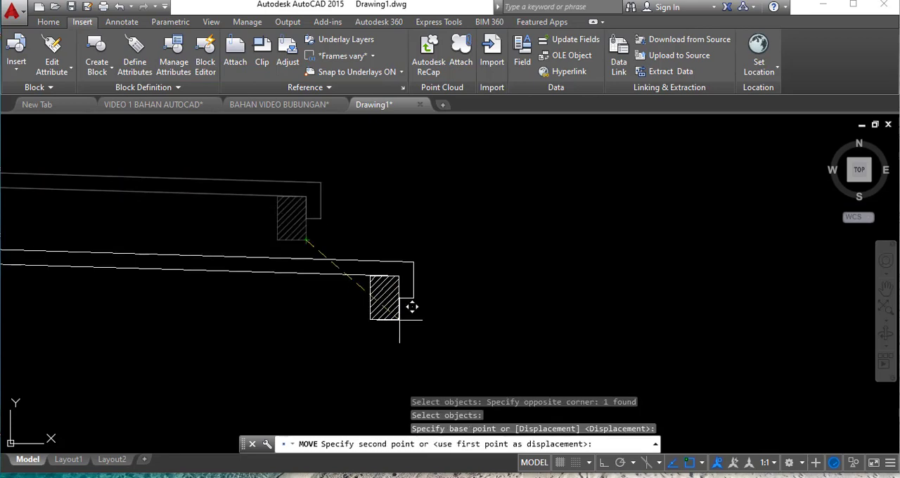
scroll(245, 180, "down", 3)
scroll(493, 213, "up", 3)
scroll(510, 204, "up", 2)
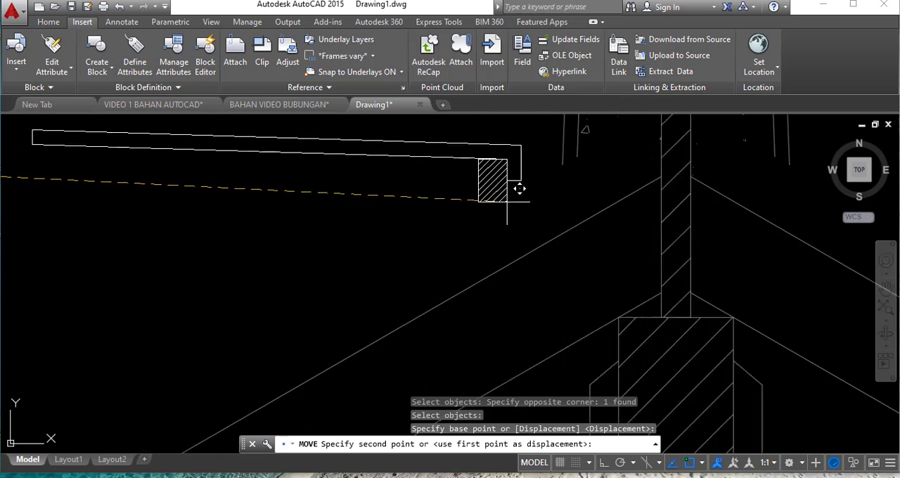
scroll(524, 197, "up", 4)
scroll(458, 261, "down", 4)
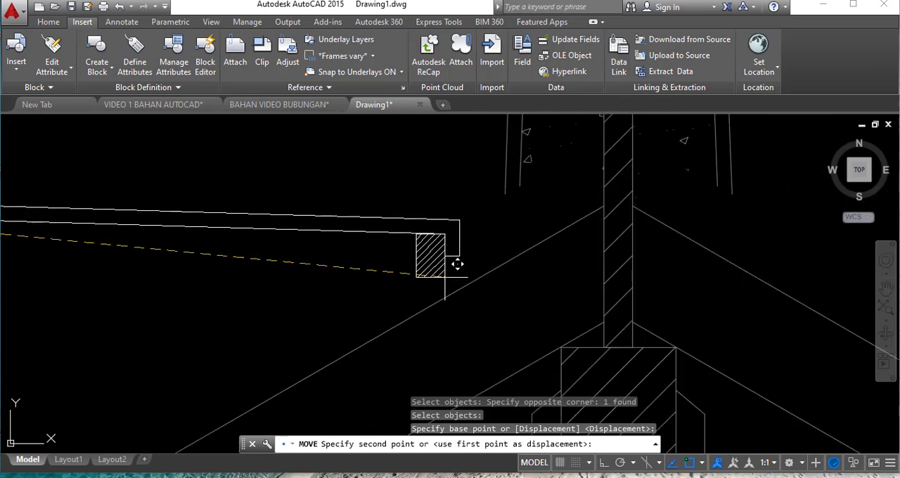
scroll(509, 239, "up", 2)
scroll(508, 239, "down", 1)
scroll(515, 258, "up", 3)
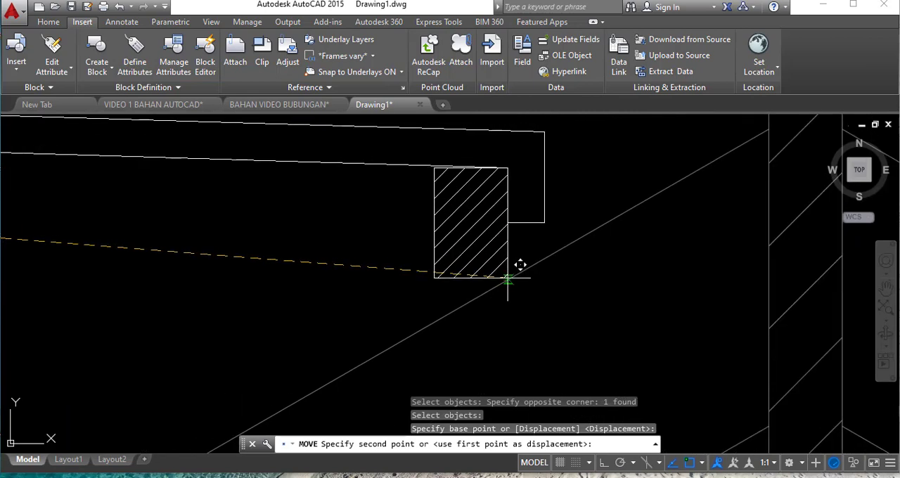
left_click(507, 280)
scroll(316, 301, "down", 3)
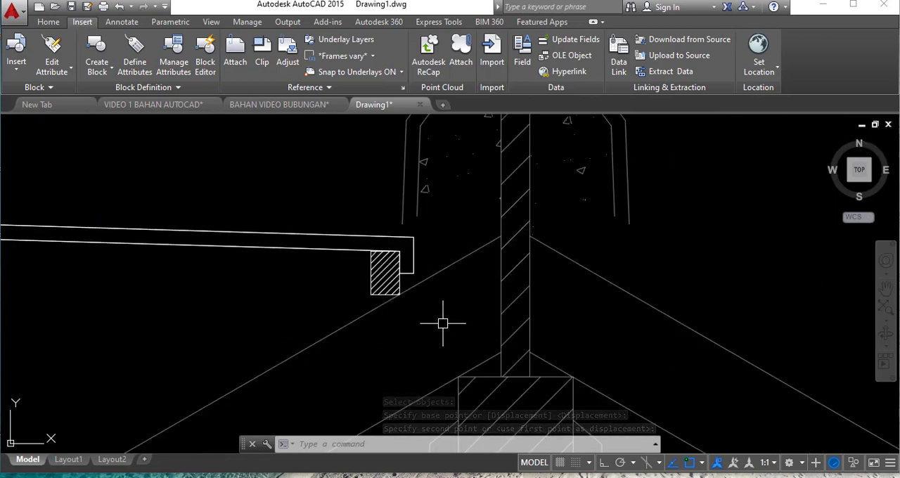
- Rotate the GENTENG block about its batten's lower-right corner to align with the left slope, using the slope line's endpoint at the ridge board
scroll(488, 247, "down", 2)
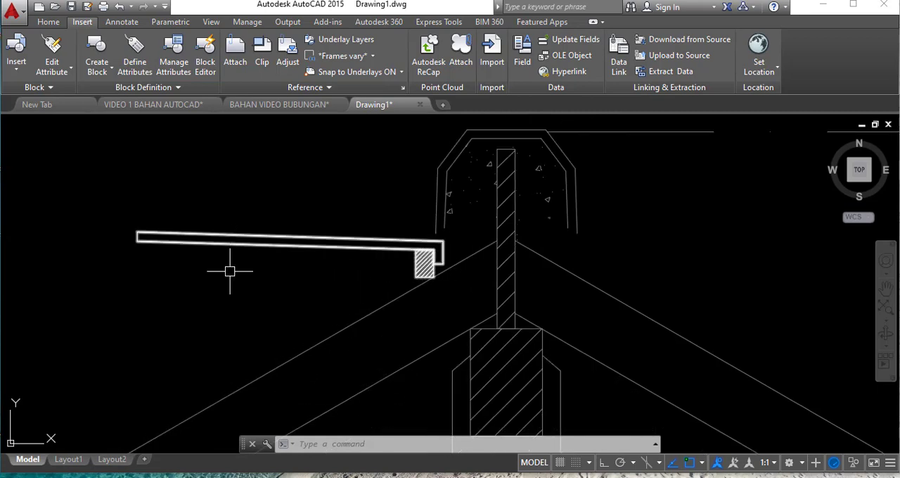
scroll(385, 290, "down", 3)
scroll(470, 232, "down", 4)
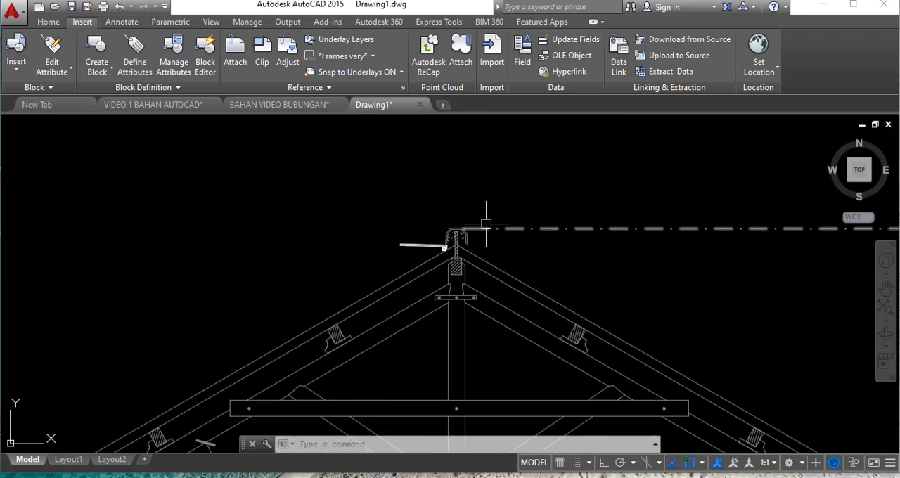
scroll(424, 225, "up", 3)
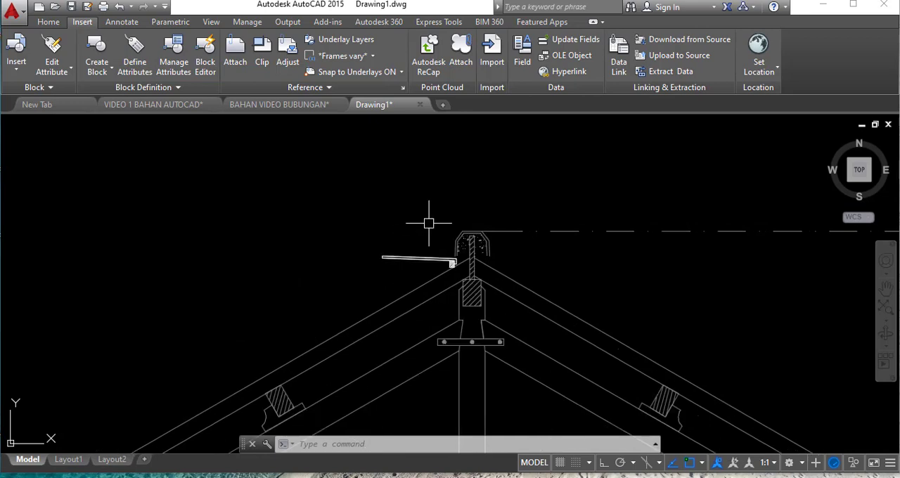
scroll(405, 281, "up", 1)
scroll(412, 268, "up", 2)
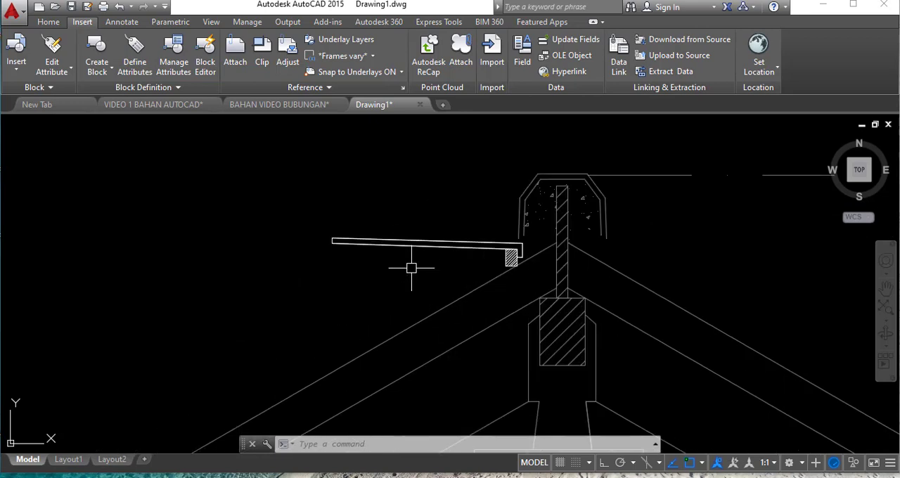
type("RO")
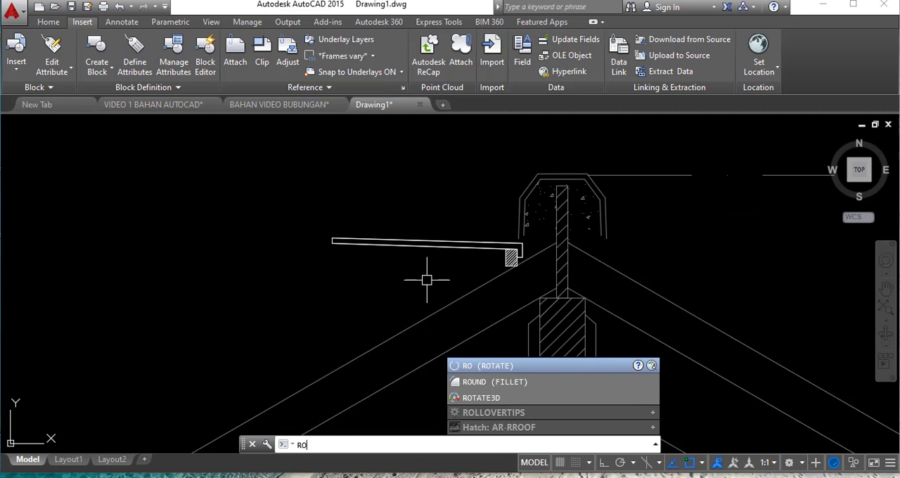
key("Return")
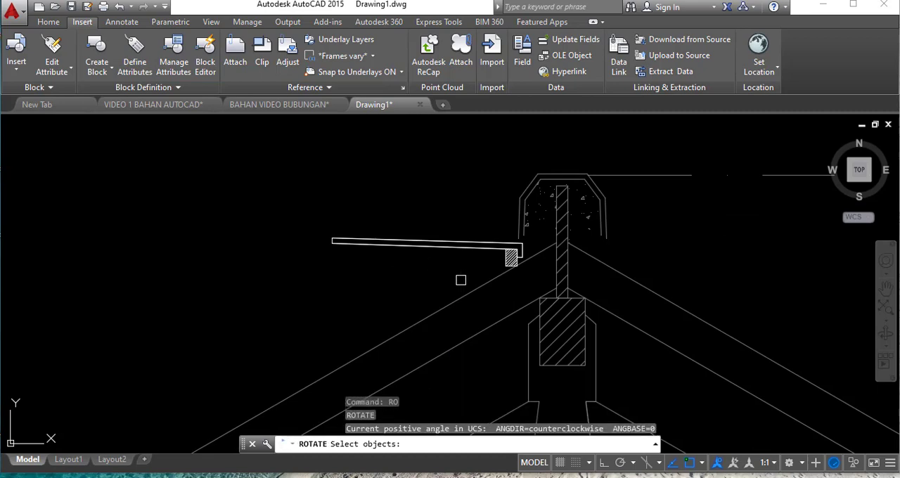
left_click(483, 248)
scroll(511, 267, "up", 5)
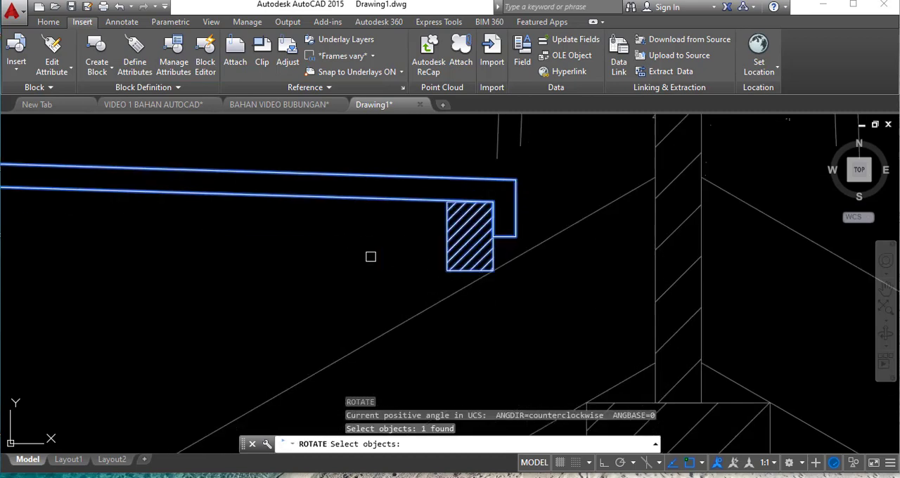
key("Return")
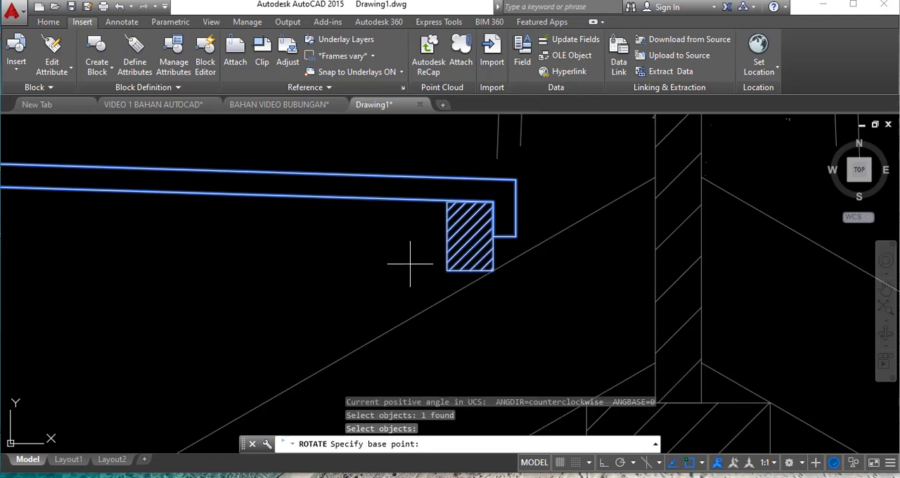
left_click(493, 271)
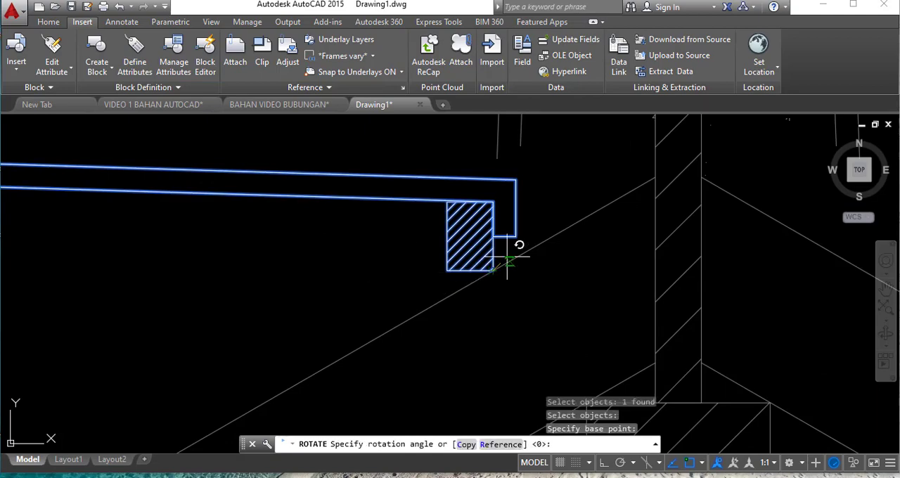
left_click(654, 178)
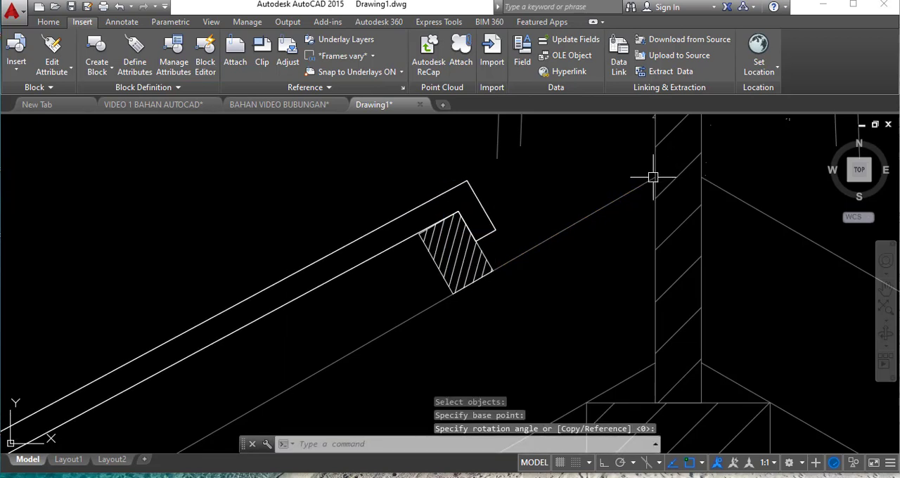
scroll(571, 211, "down", 3)
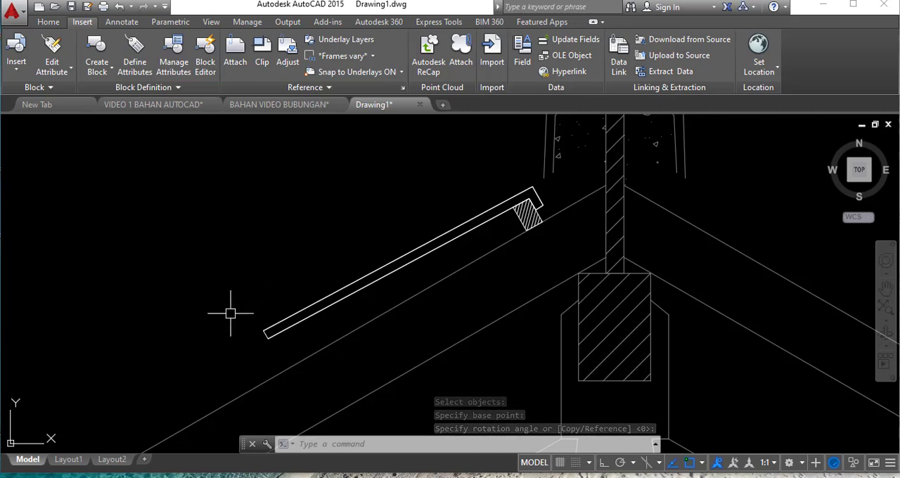
scroll(547, 202, "down", 5)
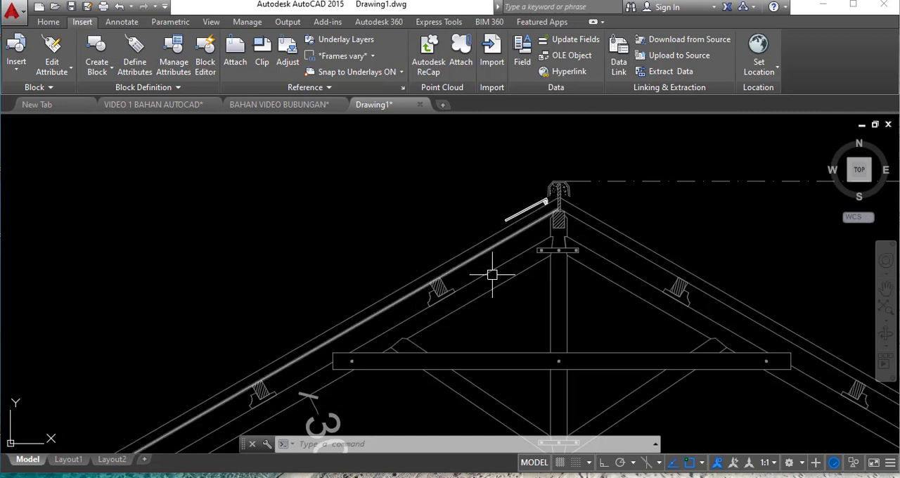
scroll(536, 166, "up", 3)
scroll(548, 260, "up", 2)
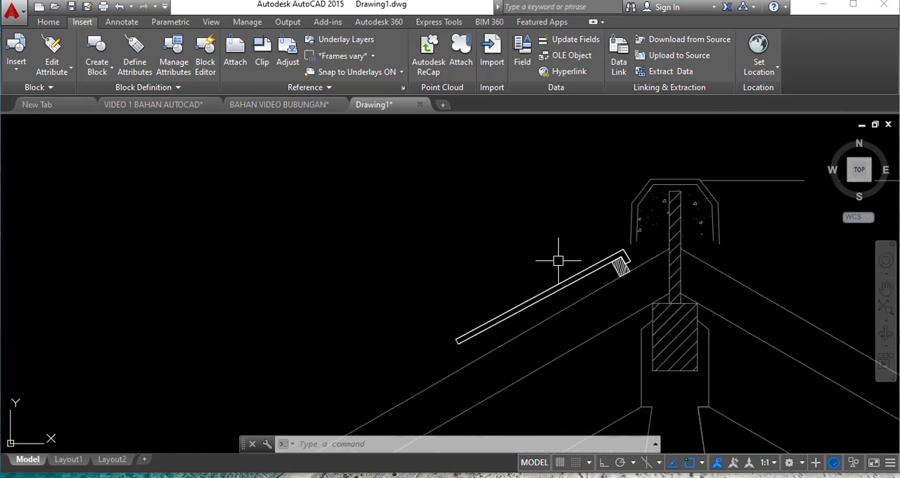
- Move the GENTENG block by its upper corner up along the left roof slope so its end tucks under the ridge cap
scroll(456, 245, "down", 2)
scroll(456, 244, "down", 2)
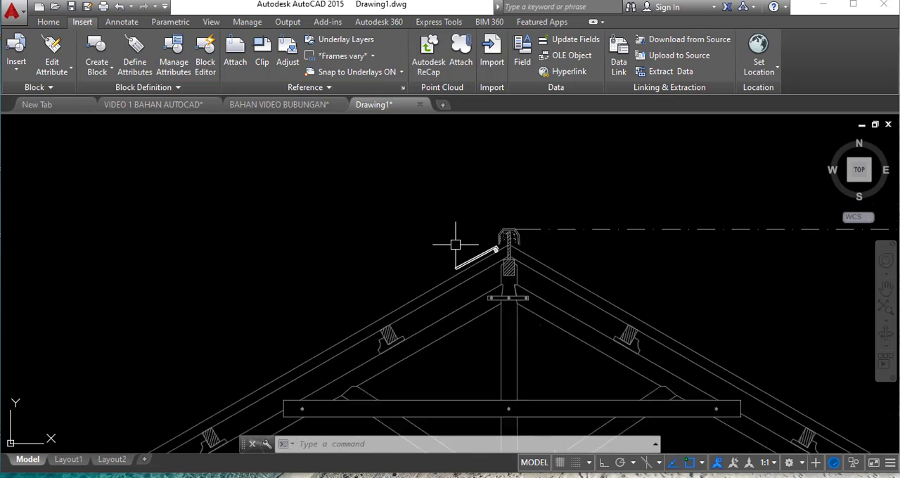
scroll(463, 245, "up", 2)
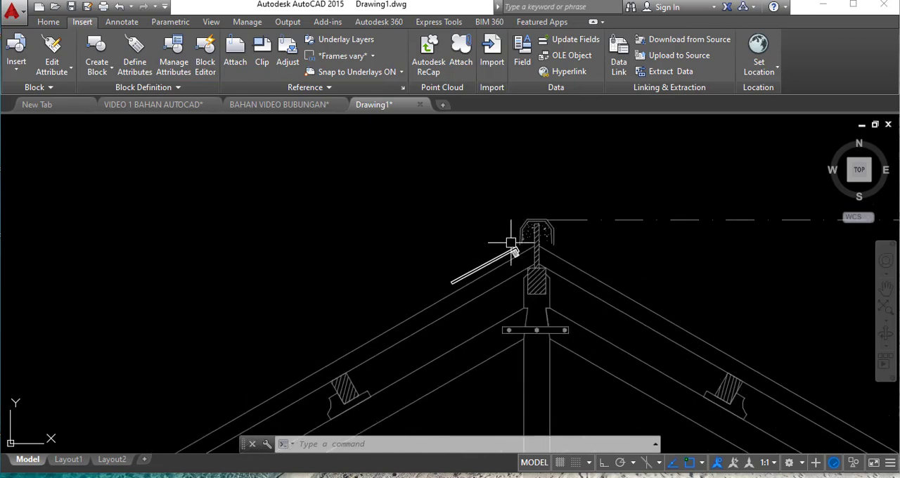
scroll(484, 254, "up", 2)
scroll(496, 248, "up", 2)
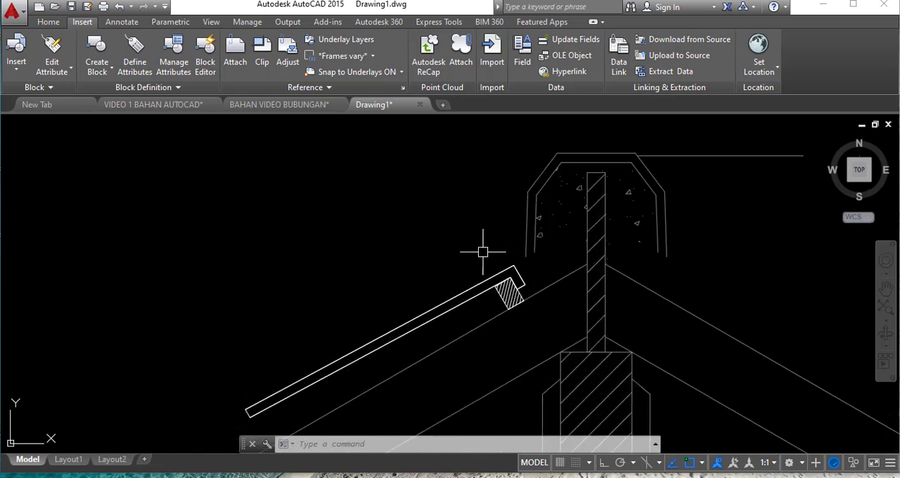
type("M")
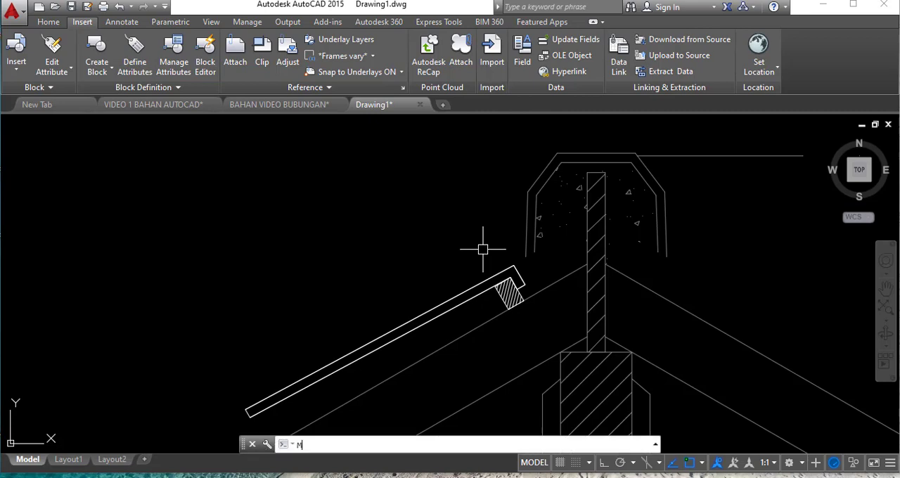
key("Return")
left_click(496, 278)
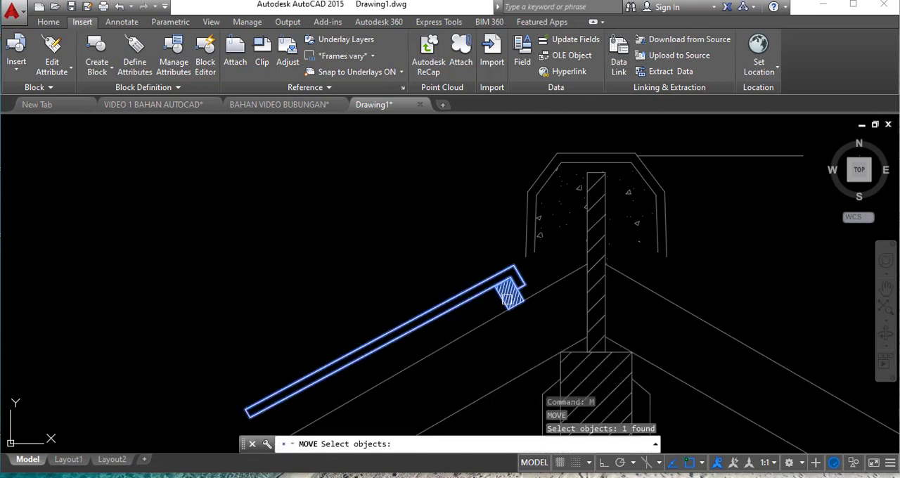
key("Return")
scroll(510, 273, "up", 2)
left_click(517, 261)
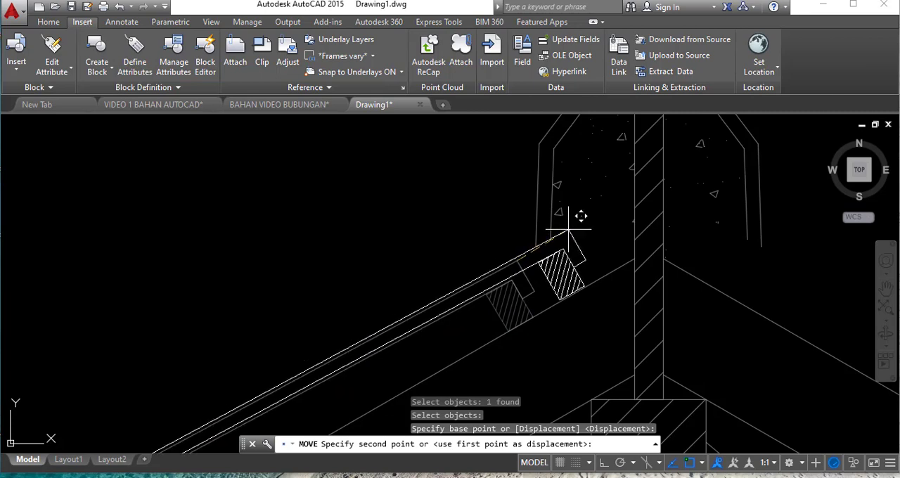
left_click(603, 463)
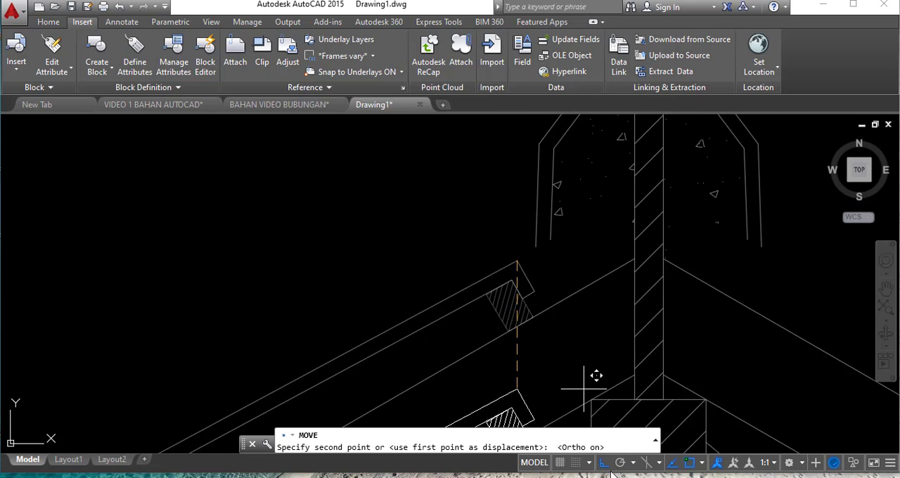
key("F8")
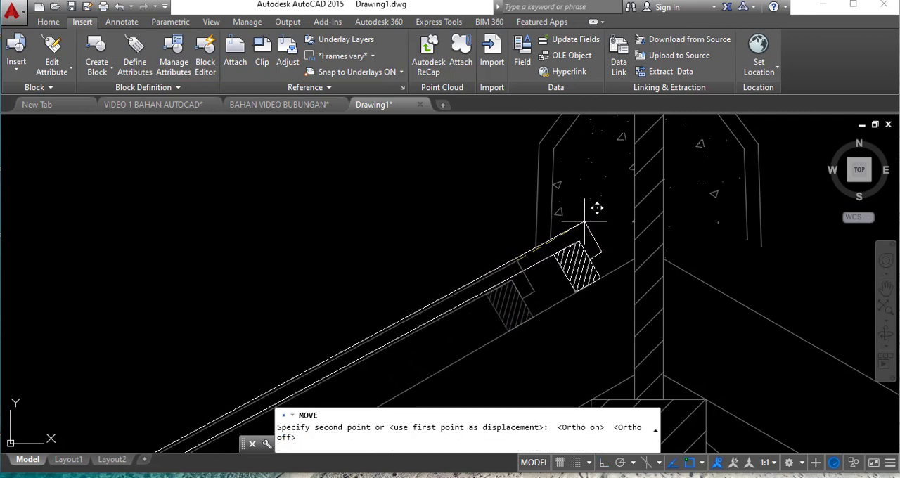
left_click(584, 223)
scroll(585, 224, "down", 4)
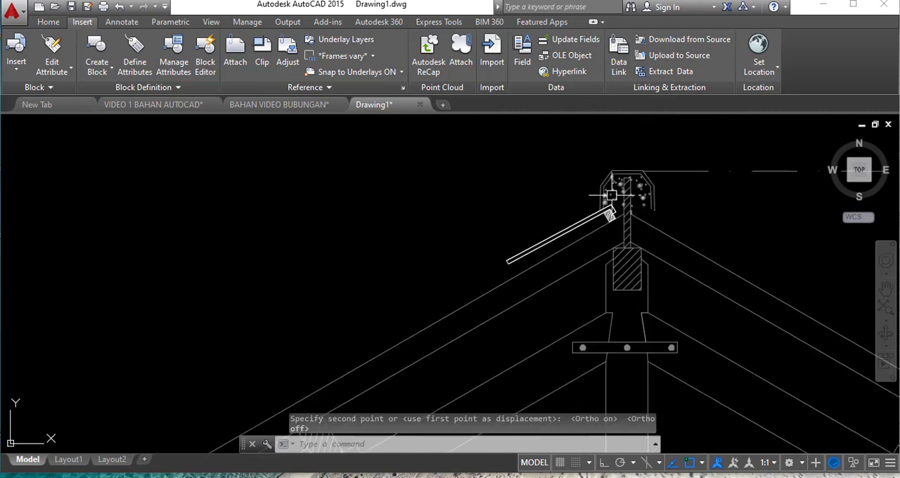
- Stretch the GENTENG block's lower end down to the left eave so the tiles array along the whole left slope
scroll(488, 274, "up", 2)
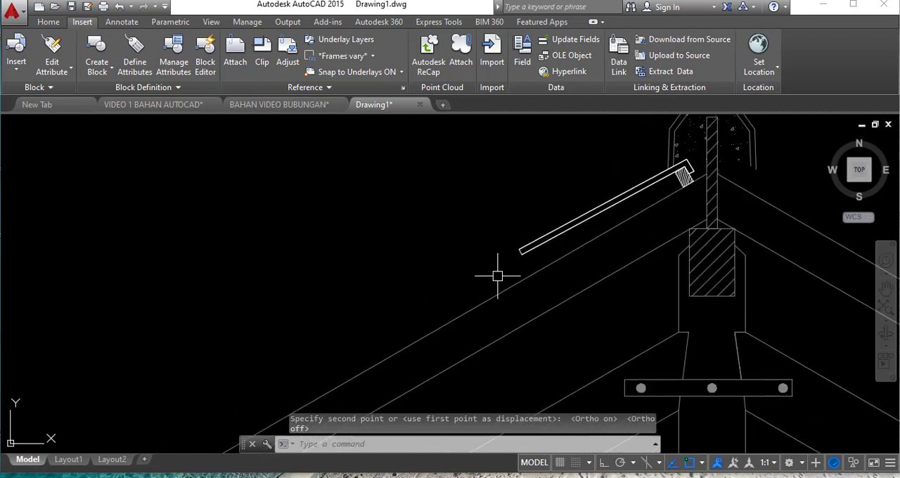
left_click(526, 248)
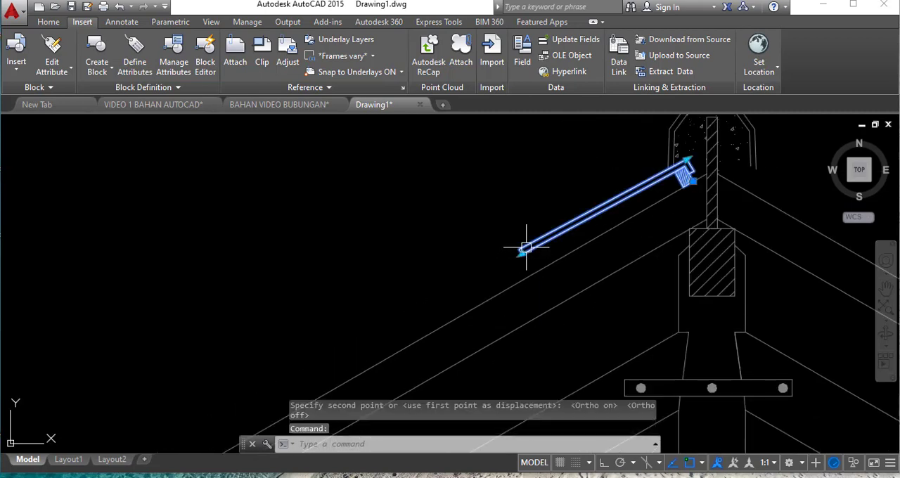
scroll(677, 196, "down", 3)
scroll(546, 258, "up", 5)
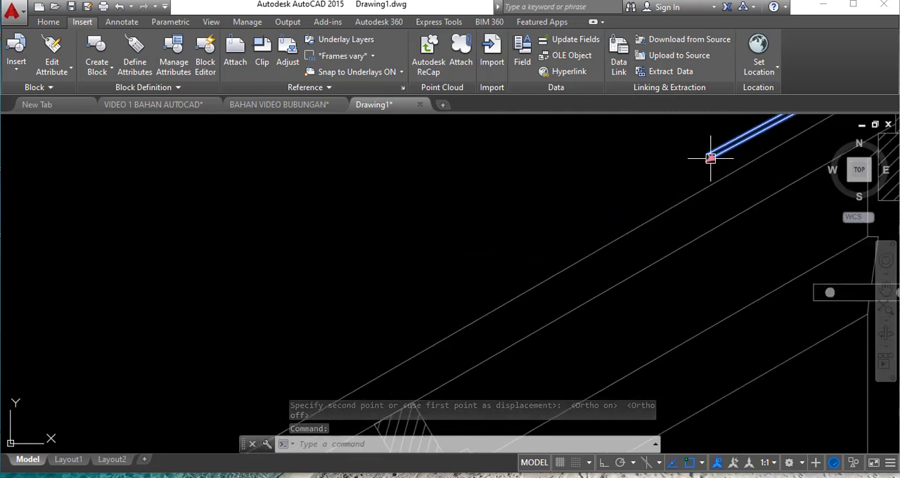
left_click(710, 158)
scroll(555, 211, "down", 4)
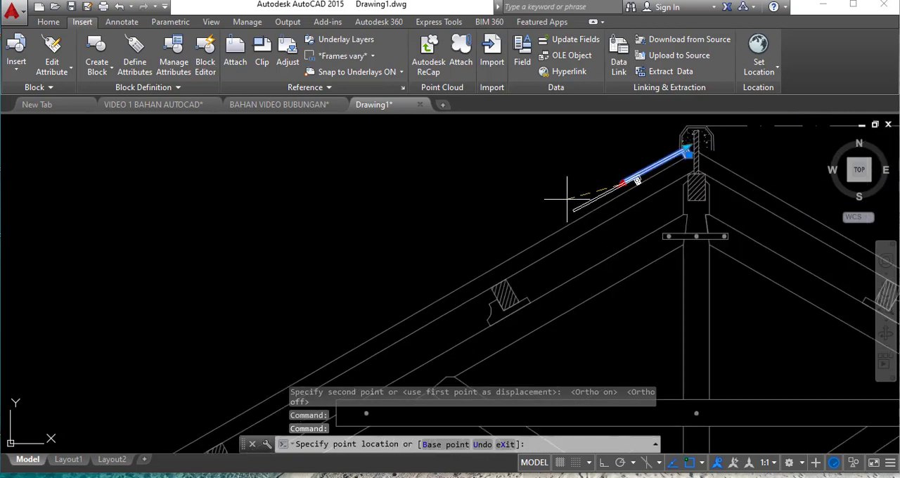
scroll(492, 256, "down", 2)
scroll(346, 328, "up", 5)
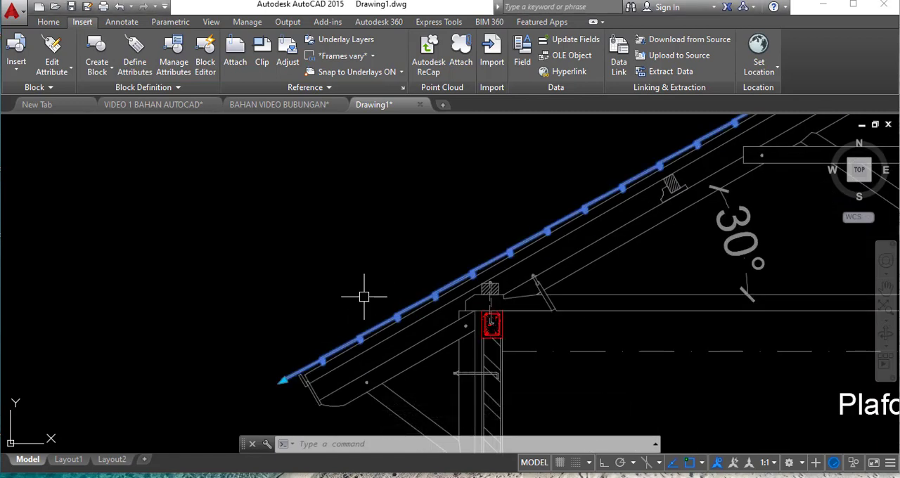
scroll(318, 341, "down", 3)
scroll(479, 210, "up", 4)
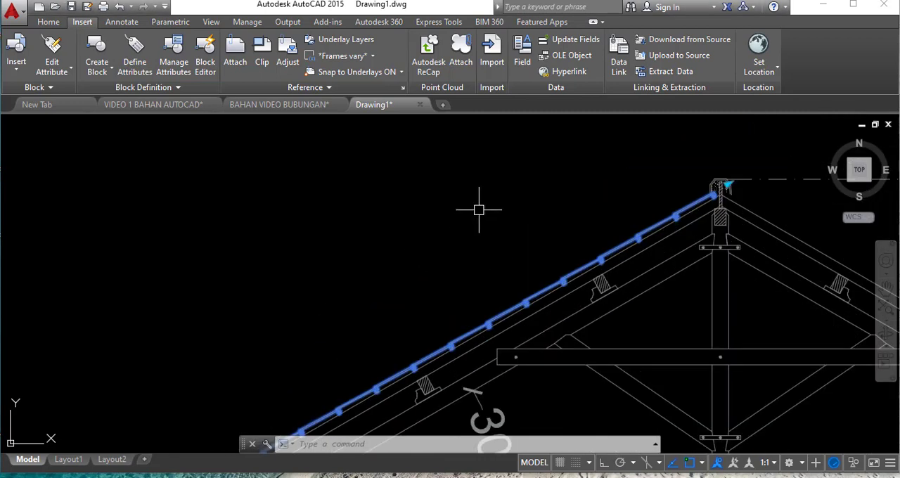
left_click(508, 248)
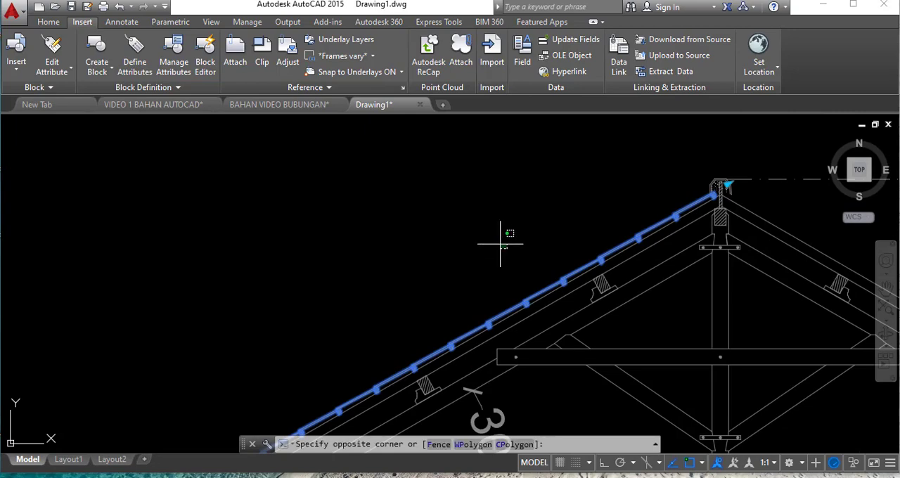
left_click(511, 249)
- Examine the arrayed tiles along the left roof slope from the eave up to the ridge cap
scroll(595, 180, "down", 4)
scroll(470, 297, "up", 4)
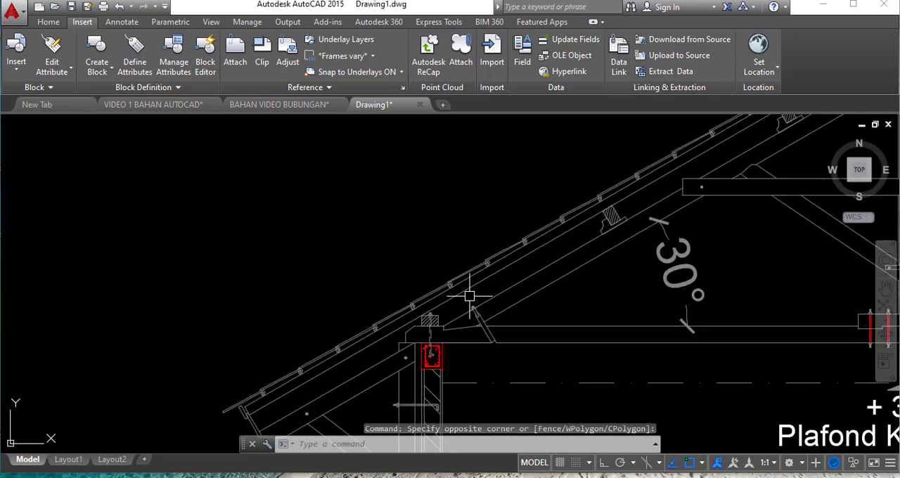
scroll(239, 412, "down", 2)
scroll(236, 414, "down", 1)
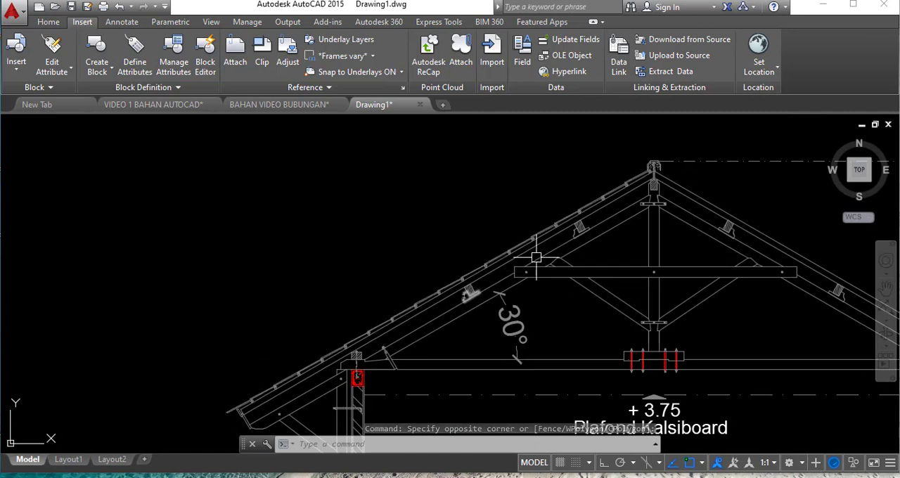
scroll(665, 150, "up", 4)
scroll(549, 223, "down", 2)
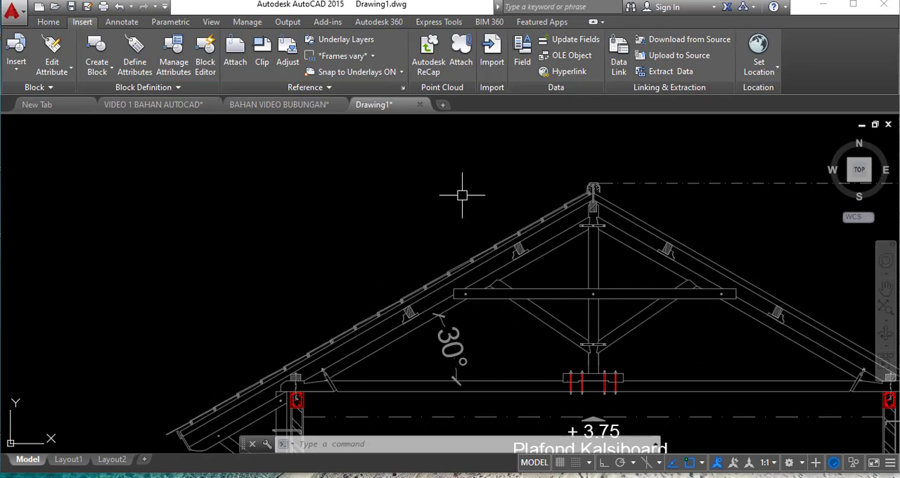
scroll(462, 195, "down", 4)
scroll(491, 180, "up", 4)
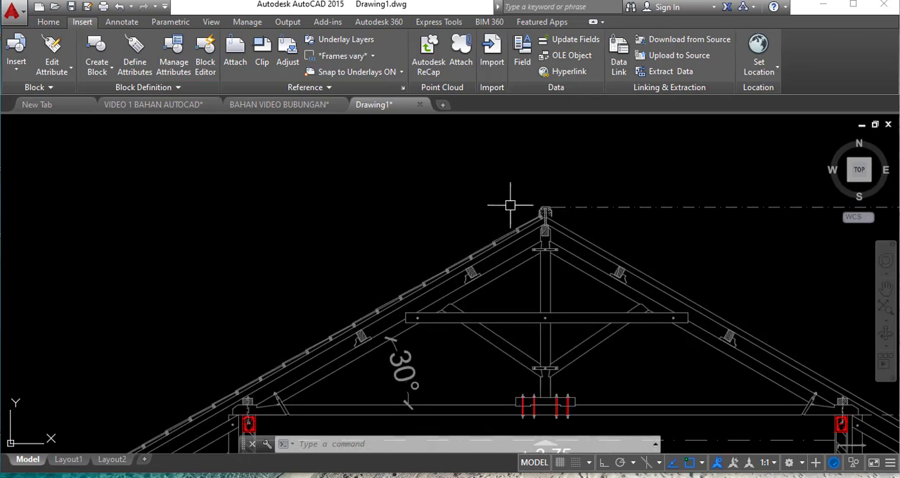
- Mirror the arrayed GENTENG block onto the right slope about the ridge board's vertical centerline through its bottom and top midpoints, keeping the original
scroll(517, 205, "up", 2)
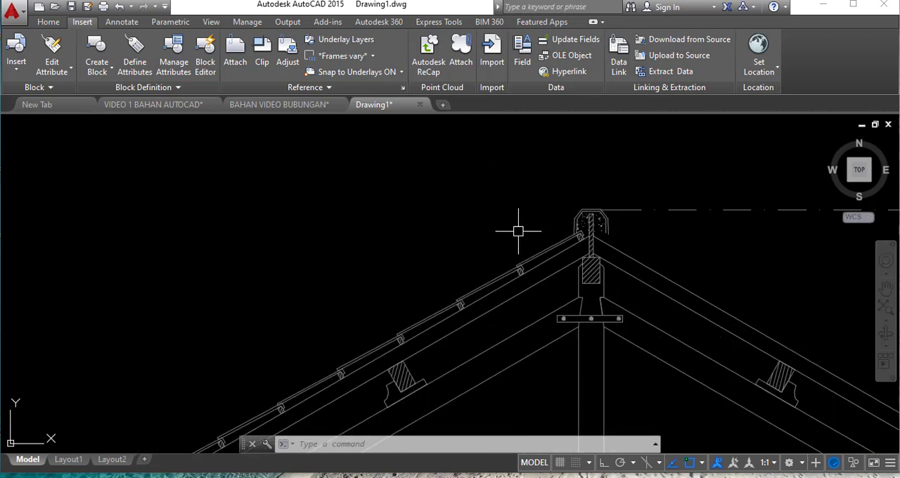
type("MI")
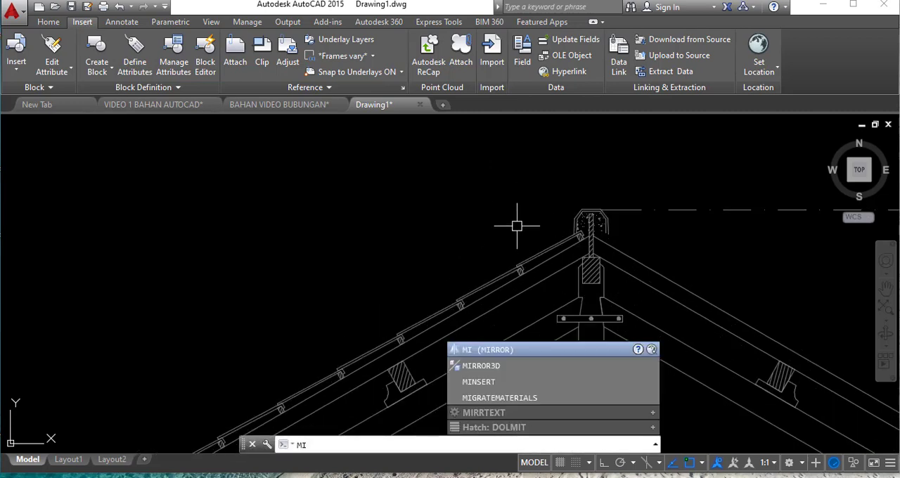
key("Return")
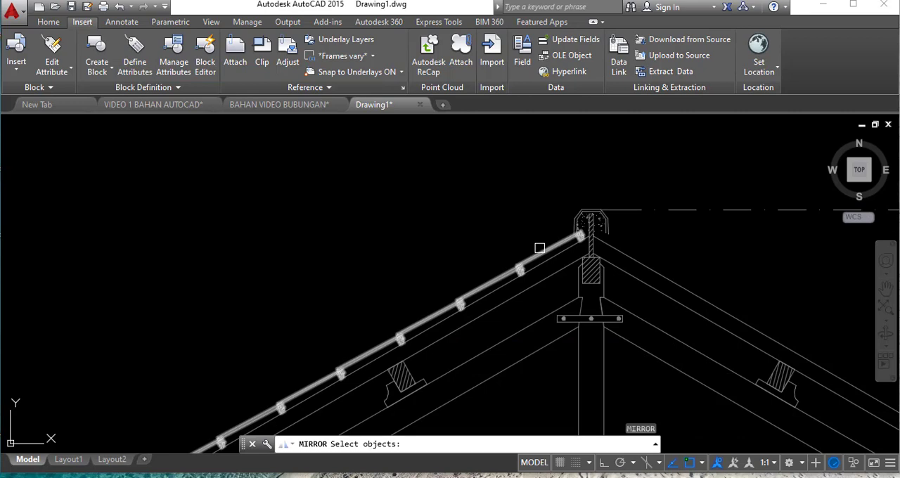
left_click(540, 248)
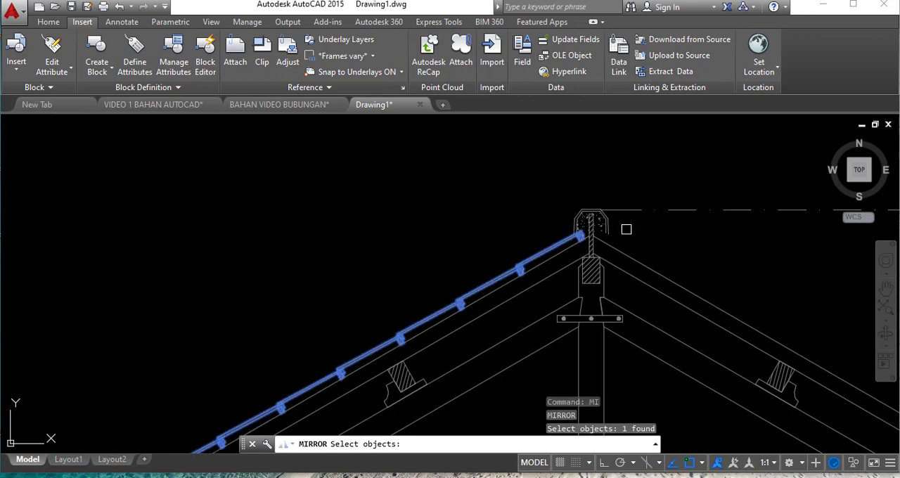
key("Return")
scroll(595, 235, "up", 4)
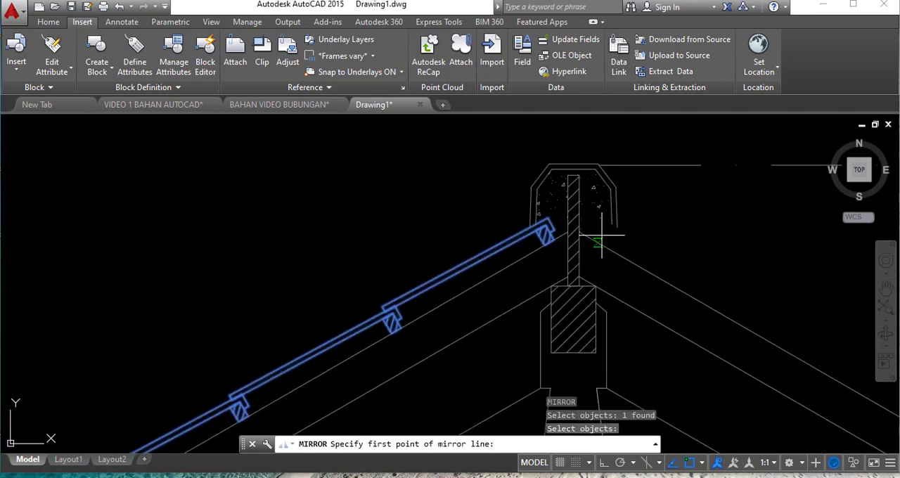
left_click(573, 282)
scroll(573, 282, "down", 2)
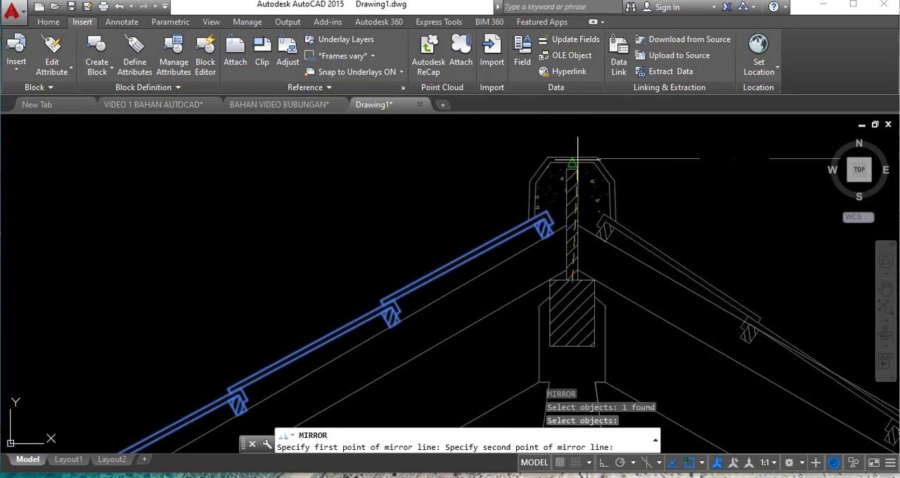
scroll(577, 181, "up", 4)
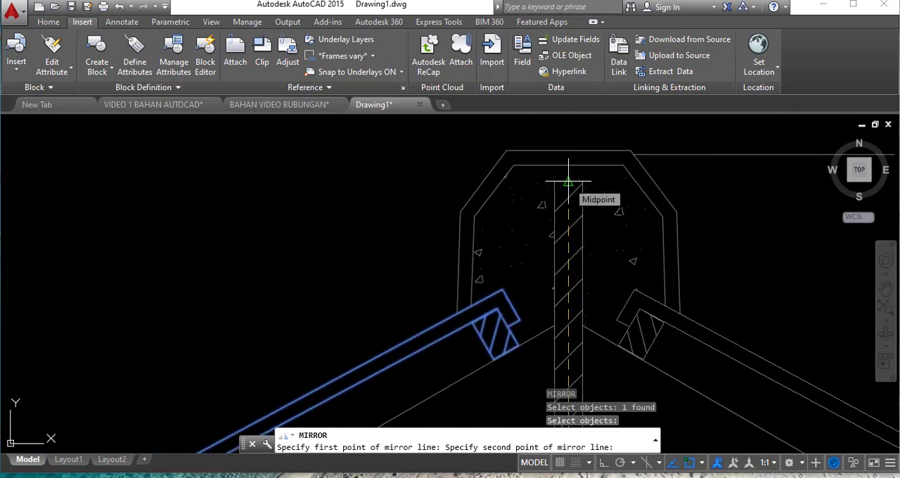
left_click(568, 182)
key("Return")
scroll(539, 192, "down", 8)
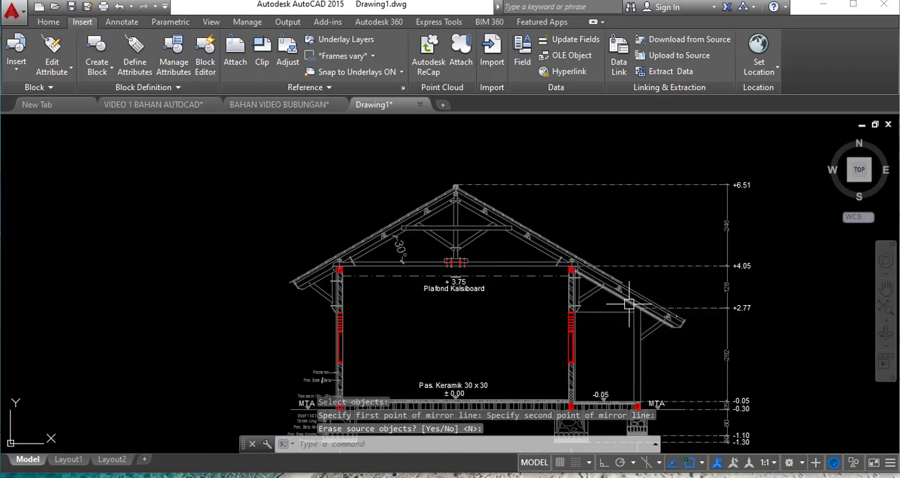
- Stretch the mirrored GENTENG block's lower end down to just past the right eave, extending the tiles over the lower roof overhang
scroll(602, 267, "up", 5)
scroll(635, 268, "up", 2)
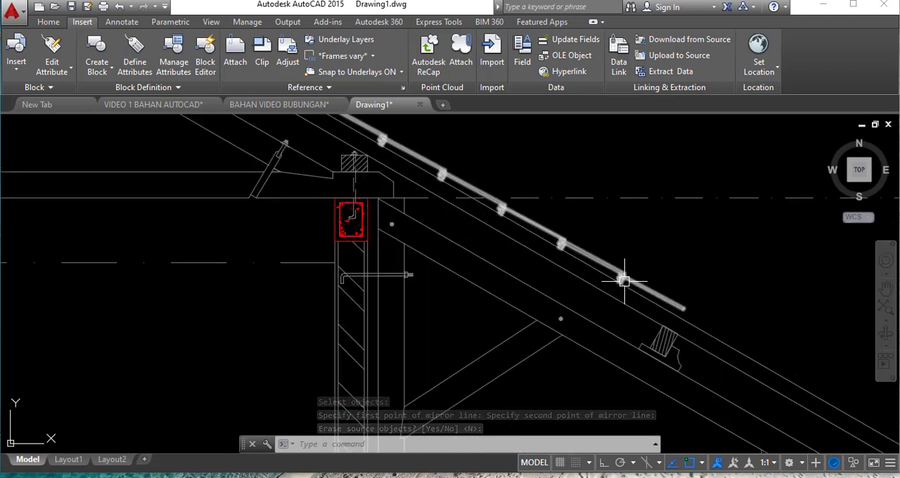
left_click(689, 320)
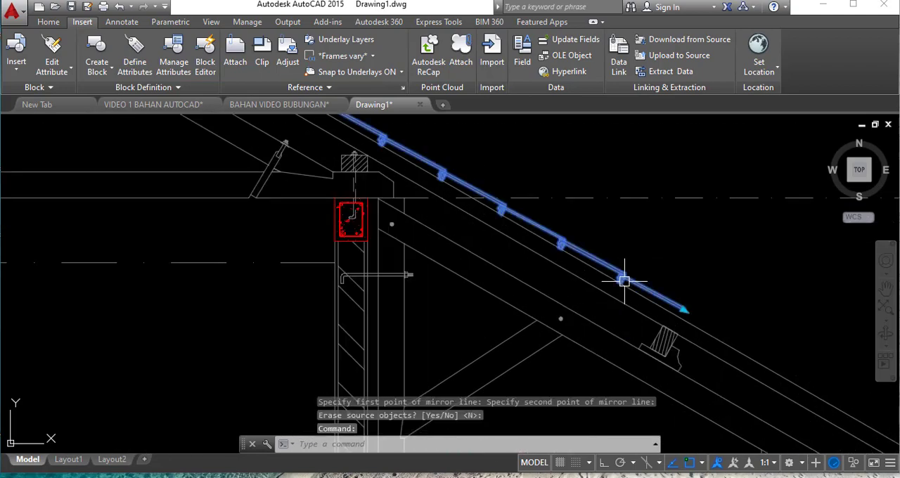
left_click(683, 309)
scroll(668, 303, "down", 3)
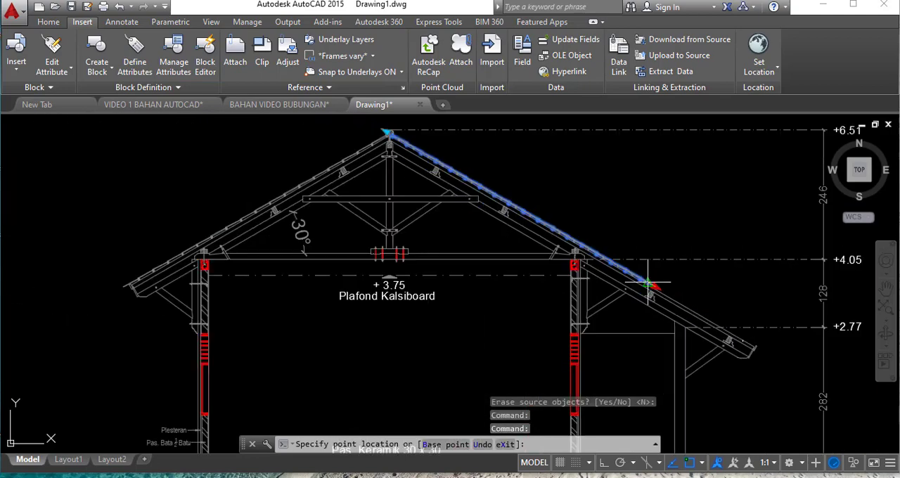
scroll(769, 337, "up", 2)
scroll(769, 346, "up", 2)
left_click(760, 358)
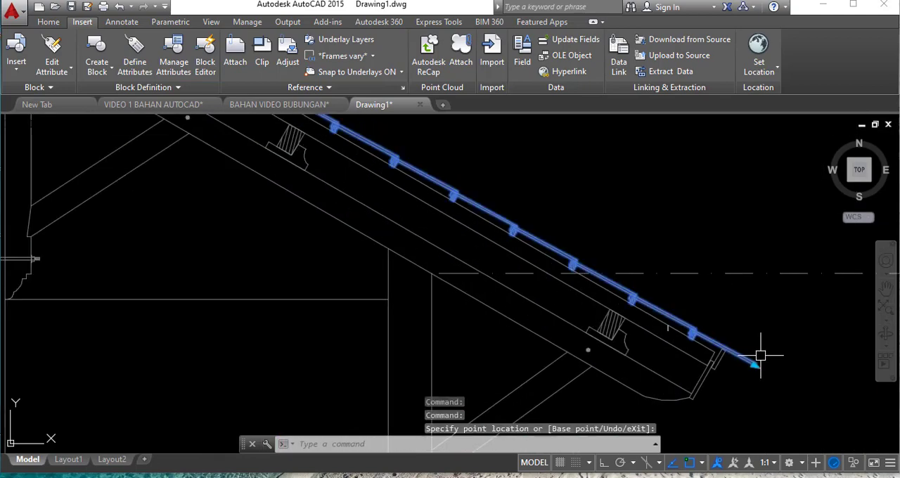
scroll(454, 369, "down", 2)
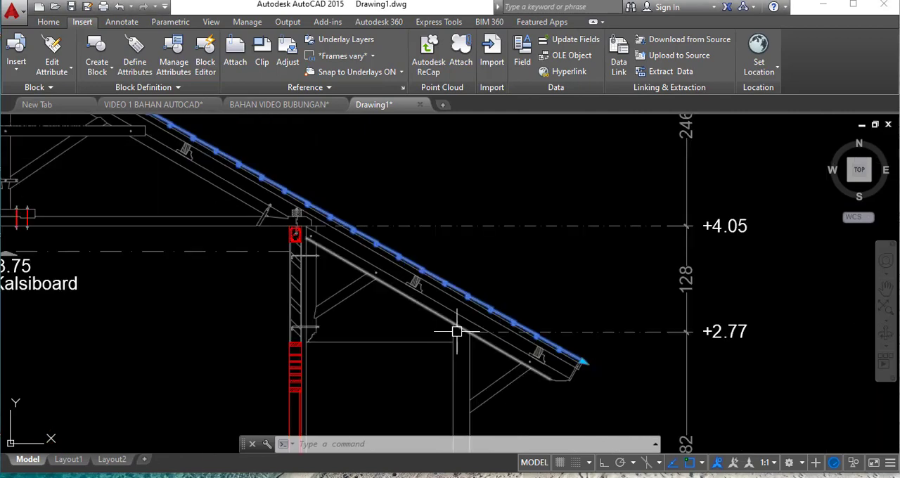
scroll(357, 295, "down", 1)
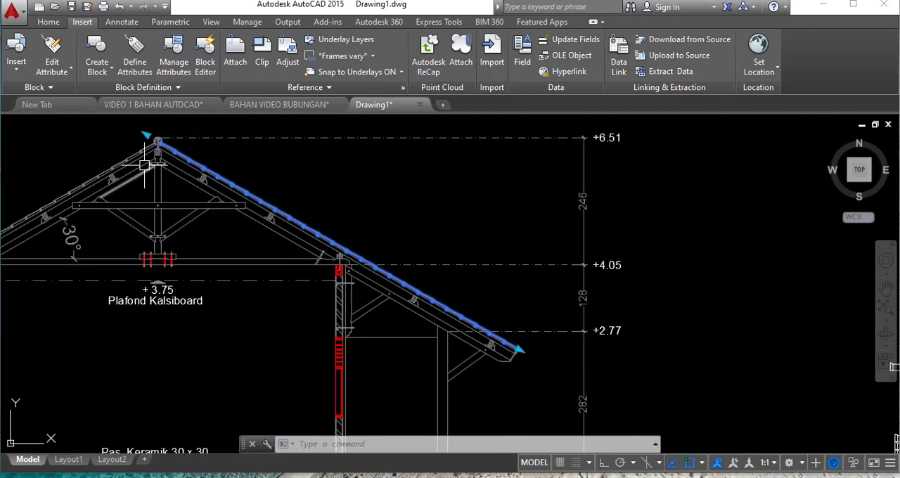
scroll(148, 134, "up", 2)
scroll(150, 134, "down", 1)
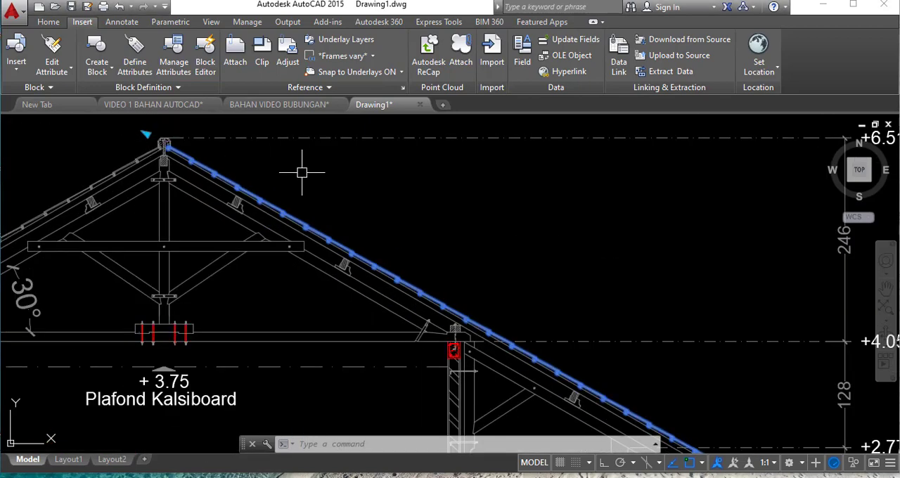
- Deselect the right GENTENG block and examine the tiles on both roof slopes, at the ridge and across the whole building section
key("Escape")
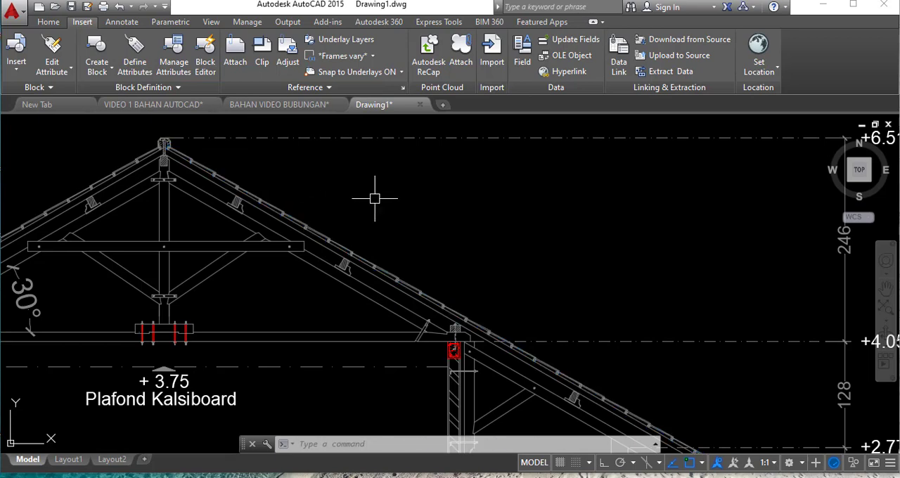
left_click(372, 200)
scroll(352, 208, "down", 1)
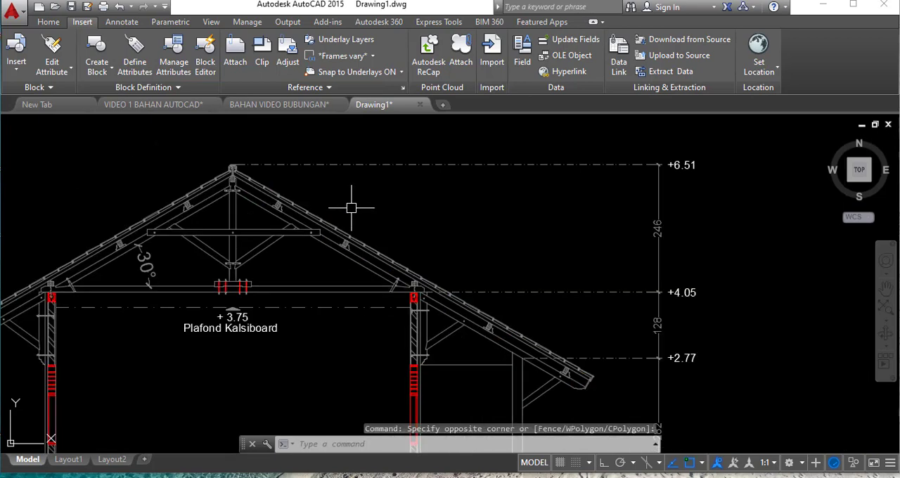
scroll(392, 174, "down", 1)
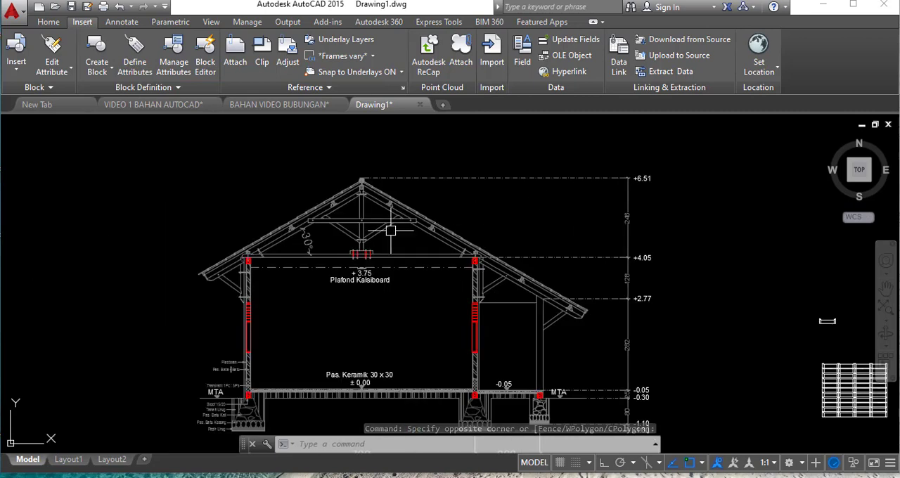
scroll(390, 158, "up", 2)
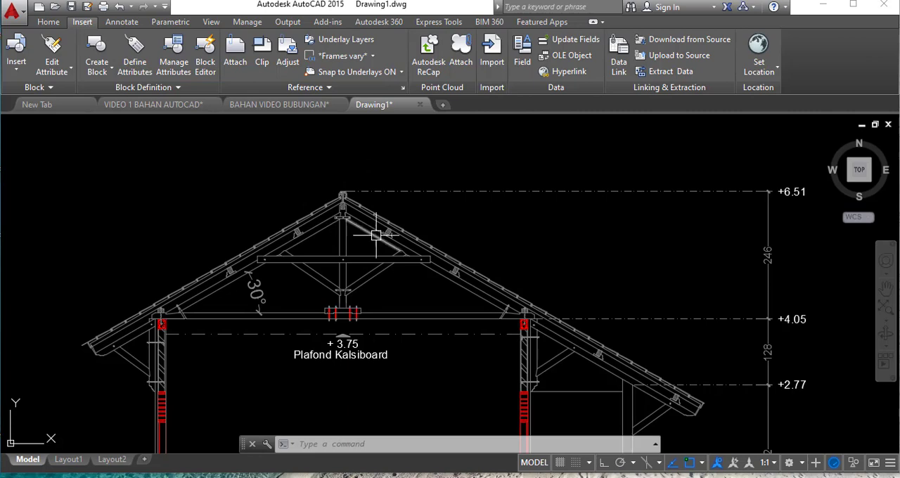
scroll(335, 190, "up", 2)
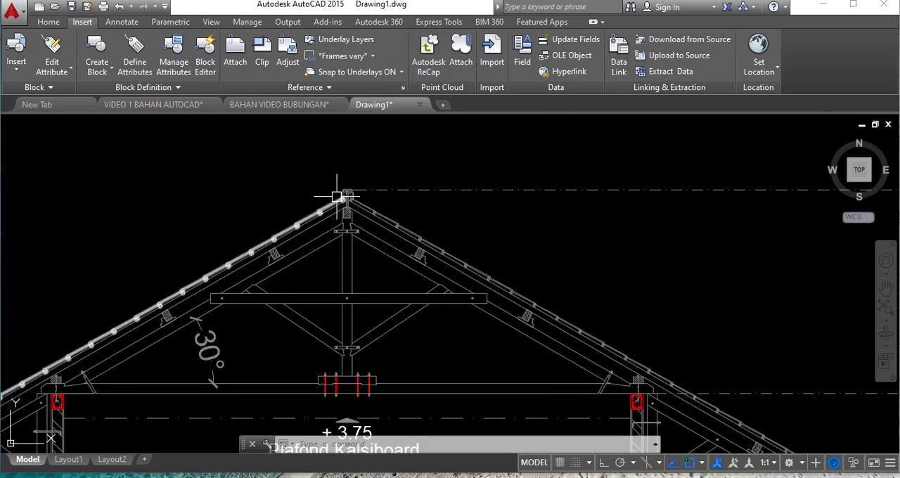
mouse_move(337, 196)
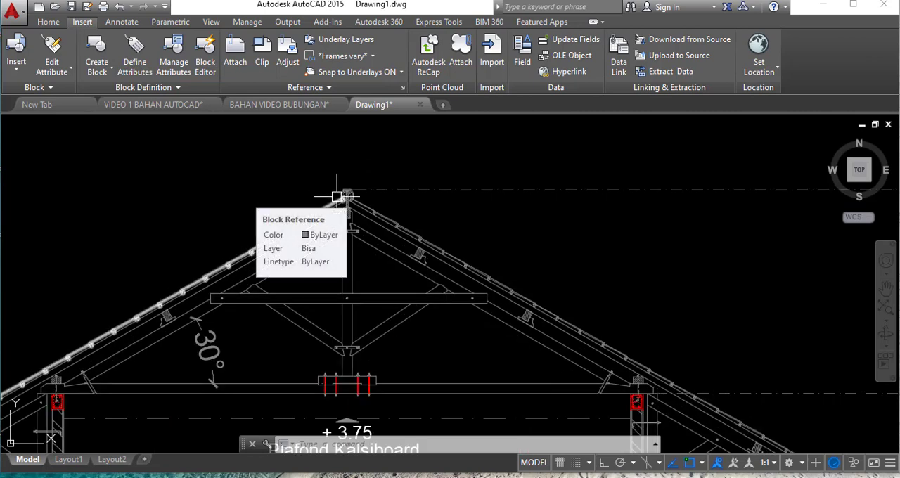
scroll(369, 162, "down", 2)
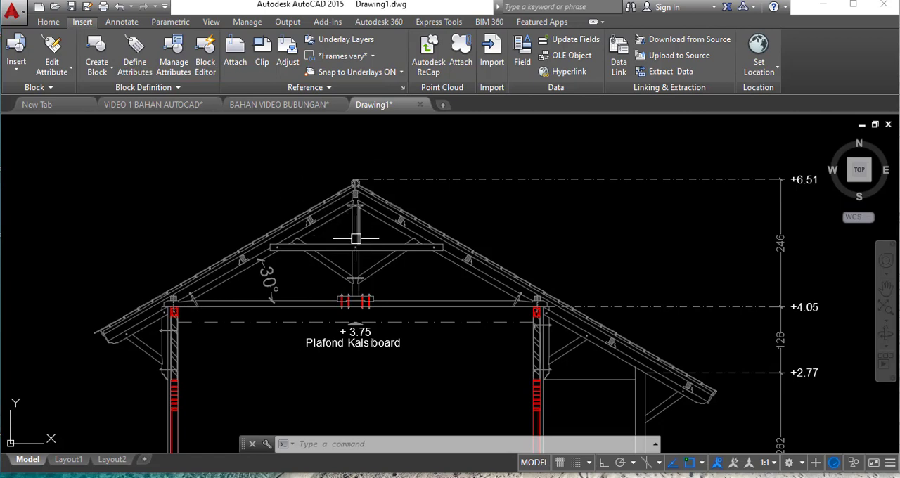
scroll(356, 239, "down", 2)
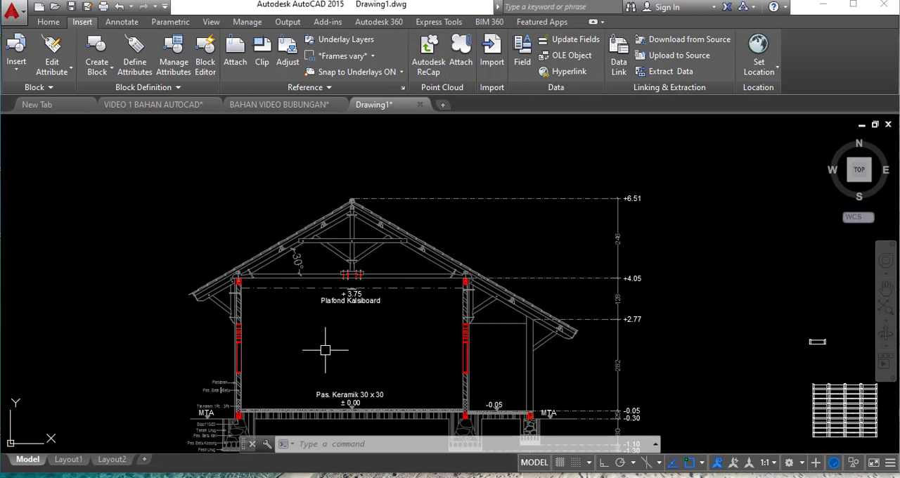